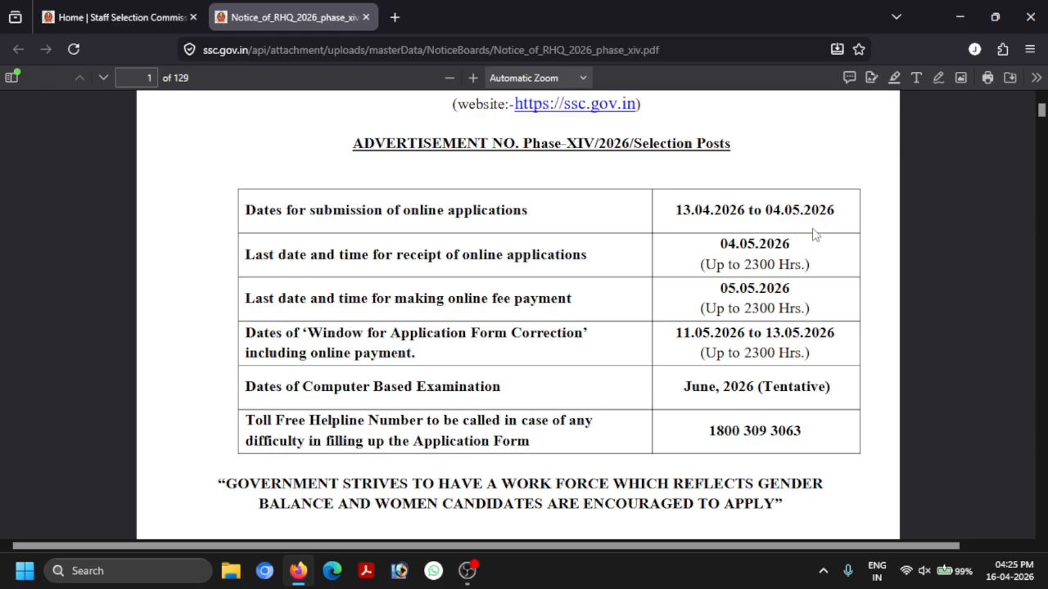
Review the application, fee payment, form correction and examination dates on page 1 of the Phase-XIV/2026 Selection Posts notice.
{"action": "scroll", "coordinate": [782, 233], "scroll_direction": "down", "scroll_amount": 2}
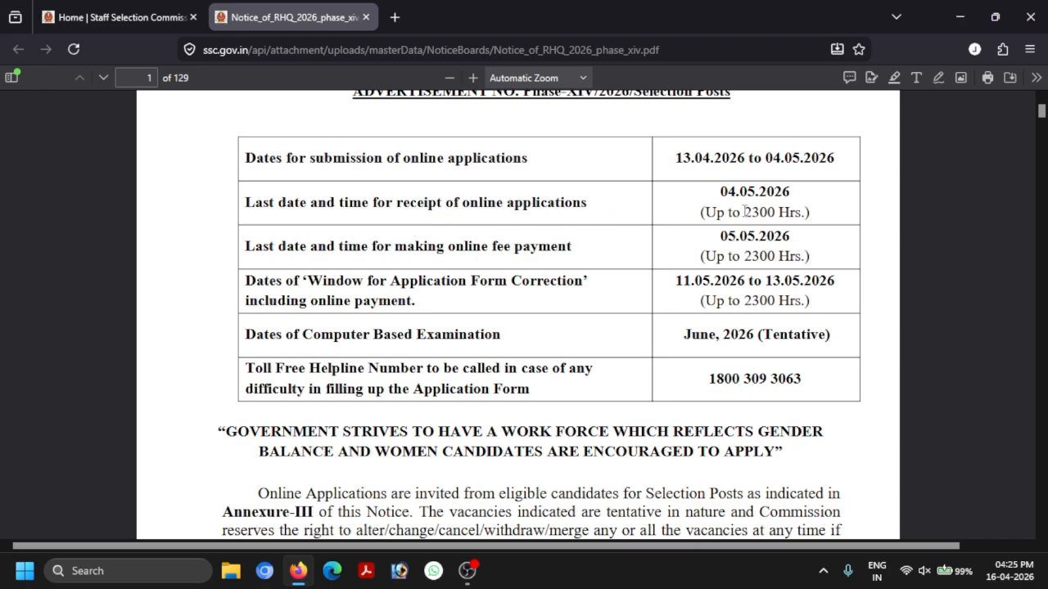
{"action": "scroll", "coordinate": [746, 207], "scroll_direction": "down", "scroll_amount": 3}
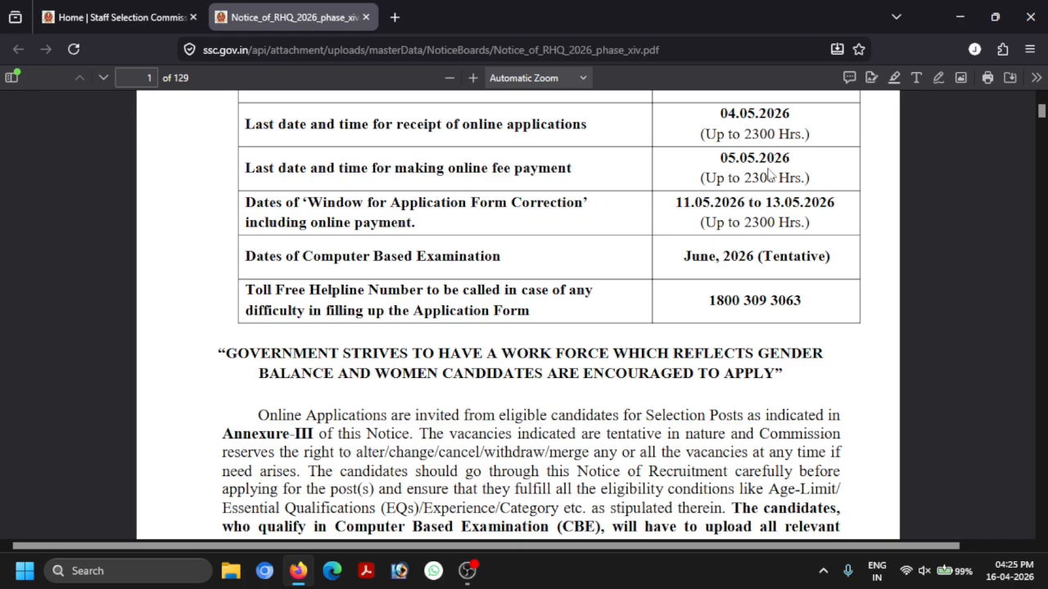
{"action": "scroll", "coordinate": [557, 216], "scroll_direction": "down", "scroll_amount": 2}
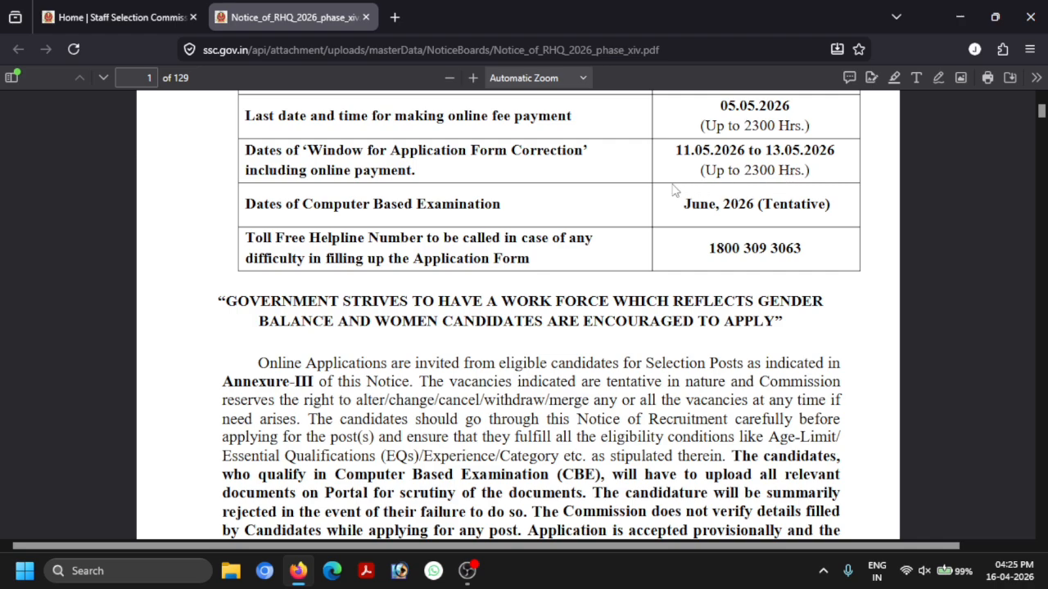
{"action": "scroll", "coordinate": [594, 202], "scroll_direction": "down", "scroll_amount": 1}
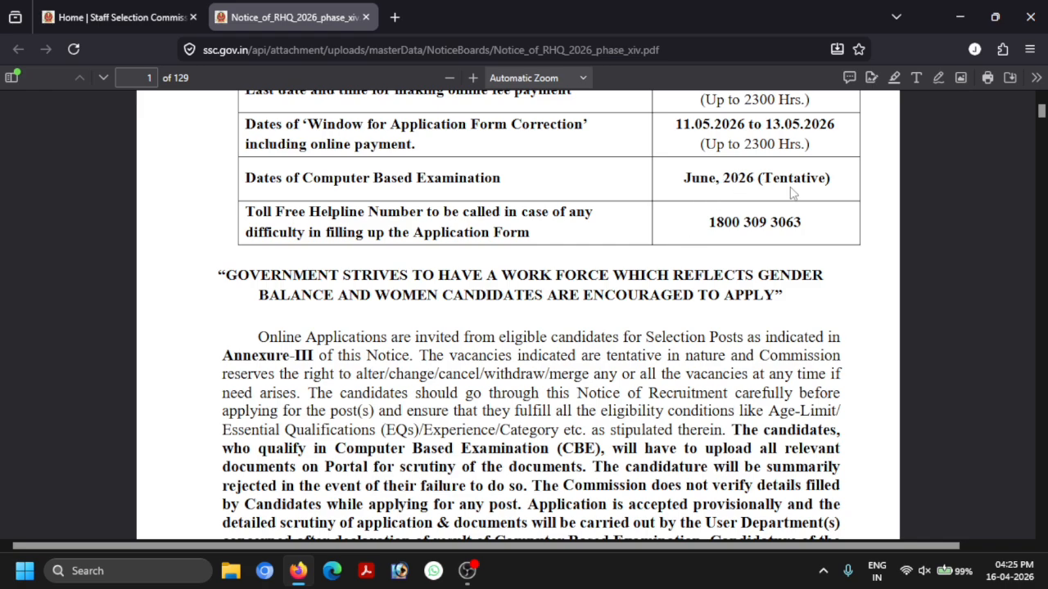
{"action": "scroll", "coordinate": [667, 208], "scroll_direction": "down", "scroll_amount": 1}
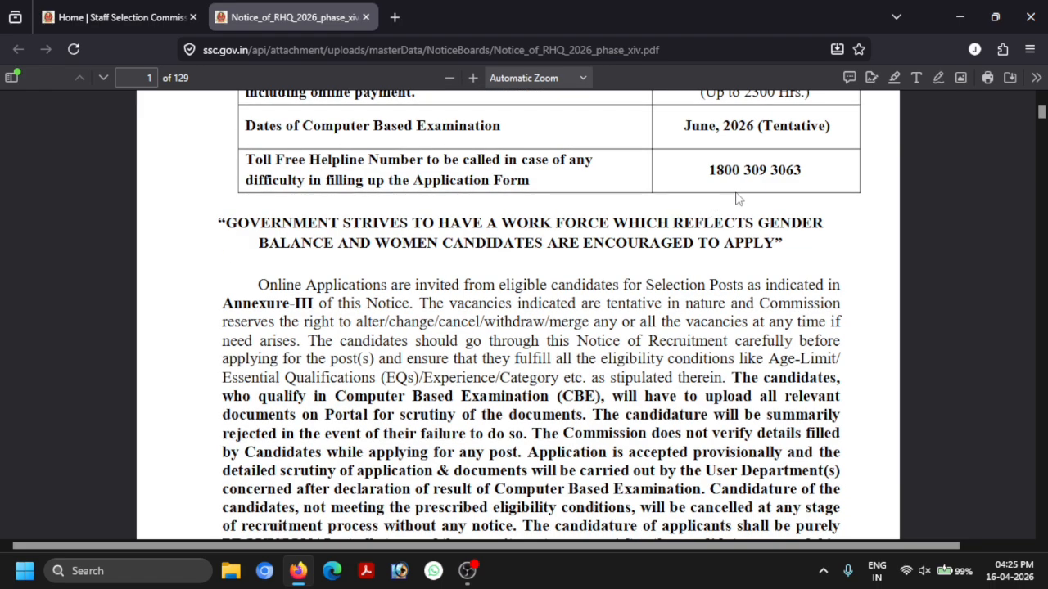
Skim the notice's introduction, vacancy details, fee-concession and reservation conditions, and instructions for PwBD applicants on pages 1 to 4.
{"action": "scroll", "coordinate": [599, 238], "scroll_direction": "down", "scroll_amount": 12}
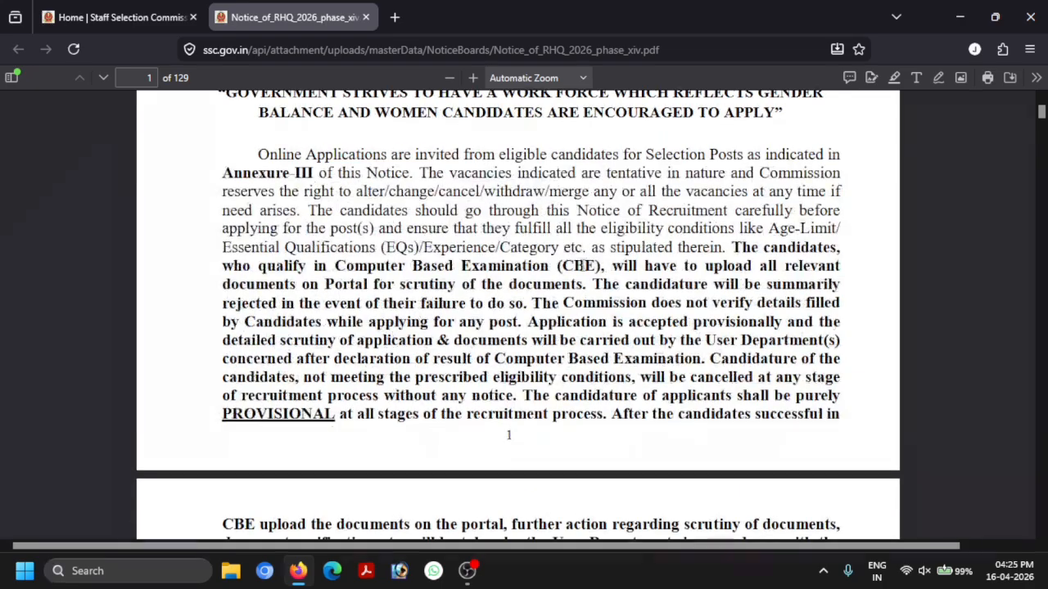
{"action": "scroll", "coordinate": [587, 281], "scroll_direction": "down", "scroll_amount": 9}
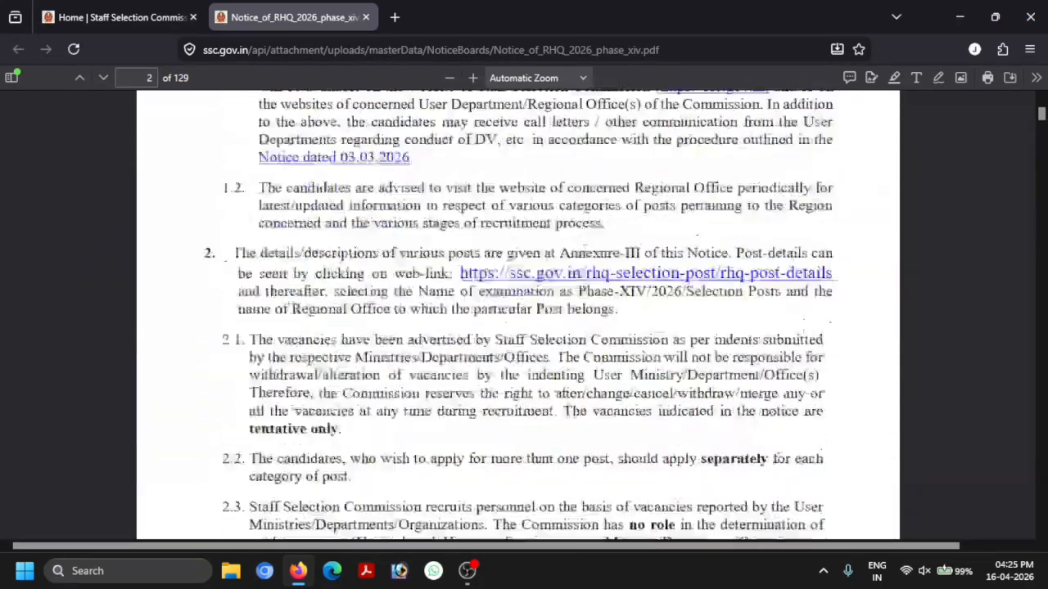
{"action": "scroll", "coordinate": [587, 281], "scroll_direction": "down", "scroll_amount": 16}
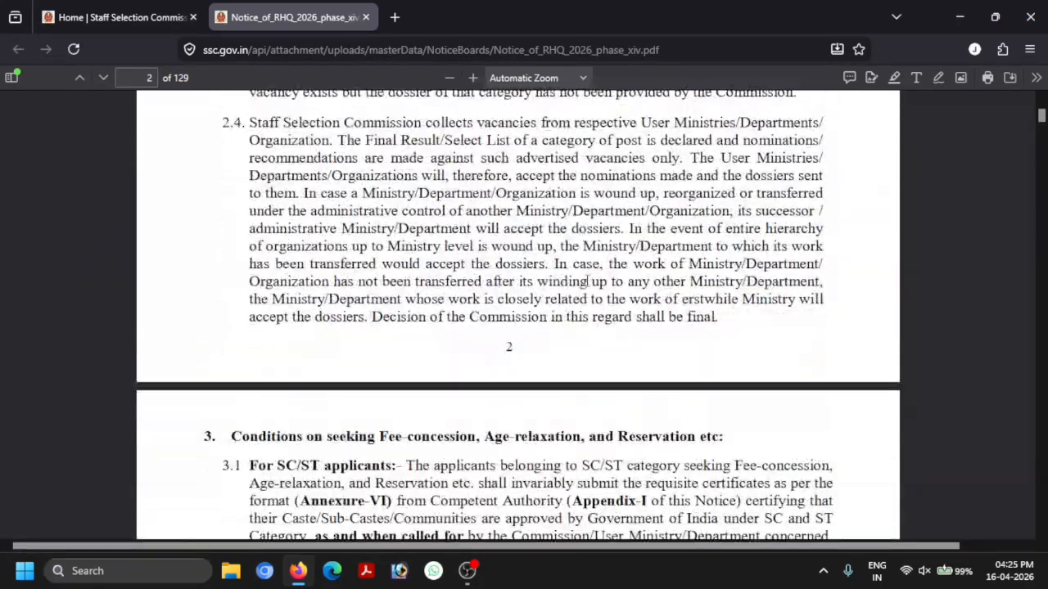
{"action": "scroll", "coordinate": [591, 282], "scroll_direction": "down", "scroll_amount": 12}
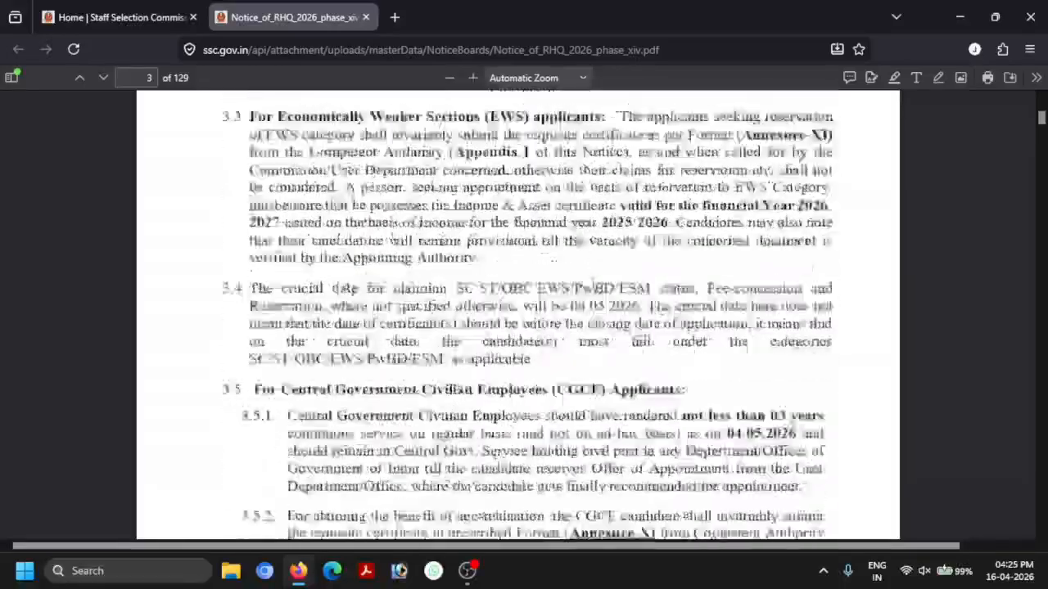
{"action": "scroll", "coordinate": [593, 283], "scroll_direction": "down", "scroll_amount": 18}
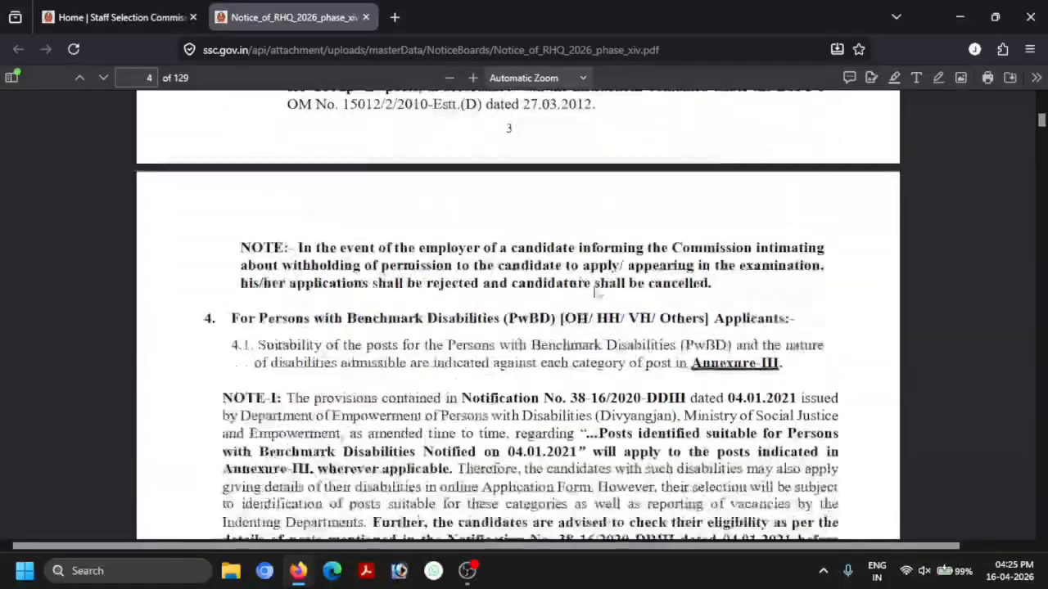
{"action": "scroll", "coordinate": [597, 291], "scroll_direction": "down", "scroll_amount": 20}
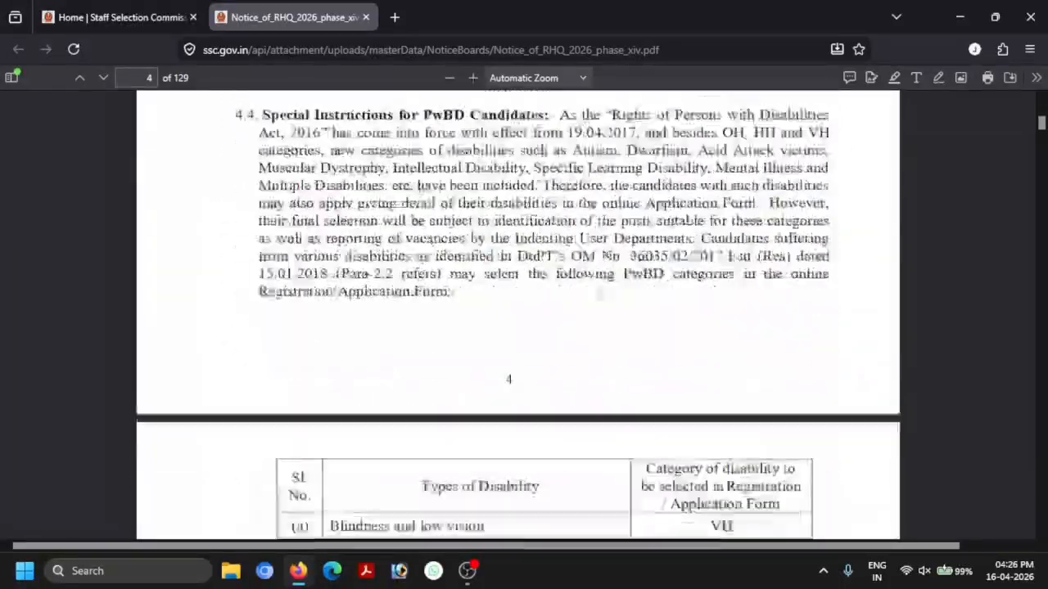
Read the Nationality/Citizenship conditions and the age-limit table in sections 5 and 6 of the notice.
{"action": "scroll", "coordinate": [598, 289], "scroll_direction": "down", "scroll_amount": 4}
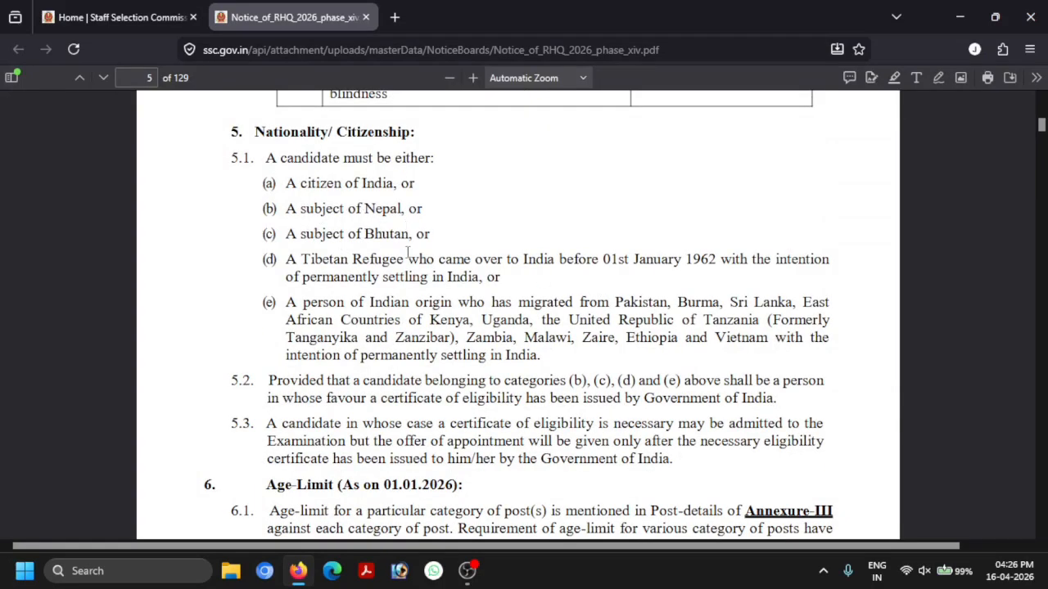
{"action": "scroll", "coordinate": [362, 278], "scroll_direction": "down", "scroll_amount": 7}
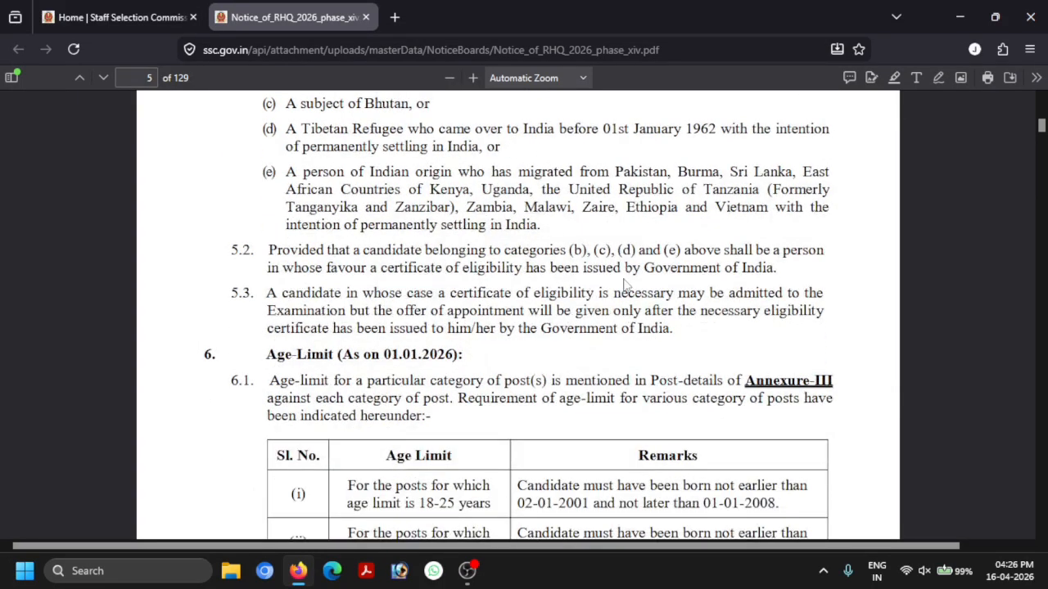
{"action": "scroll", "coordinate": [391, 260], "scroll_direction": "down", "scroll_amount": 2}
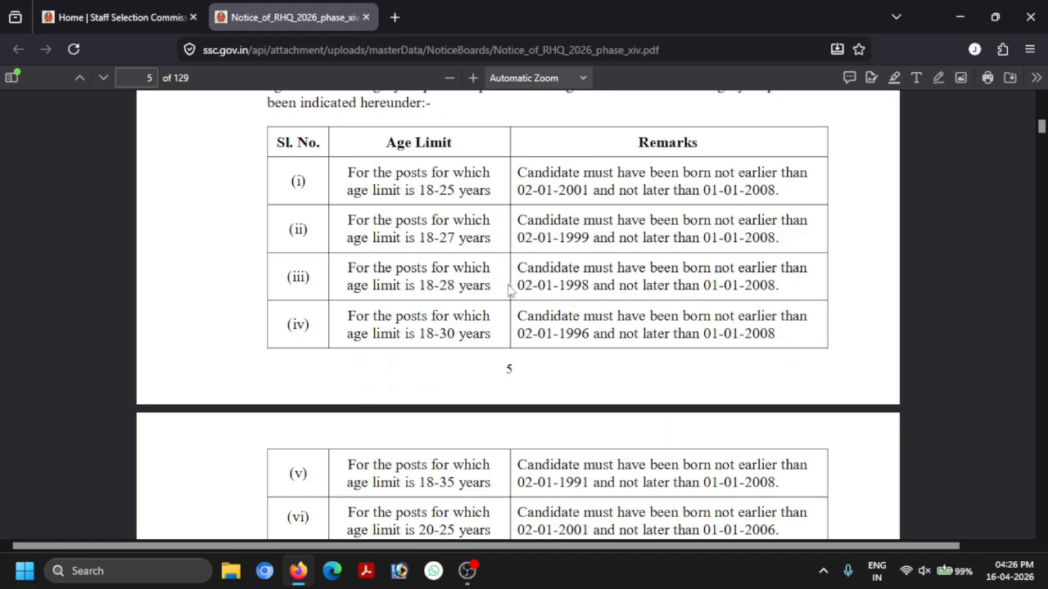
{"action": "scroll", "coordinate": [541, 305], "scroll_direction": "down", "scroll_amount": 1}
{"action": "scroll", "coordinate": [577, 340], "scroll_direction": "down", "scroll_amount": 10}
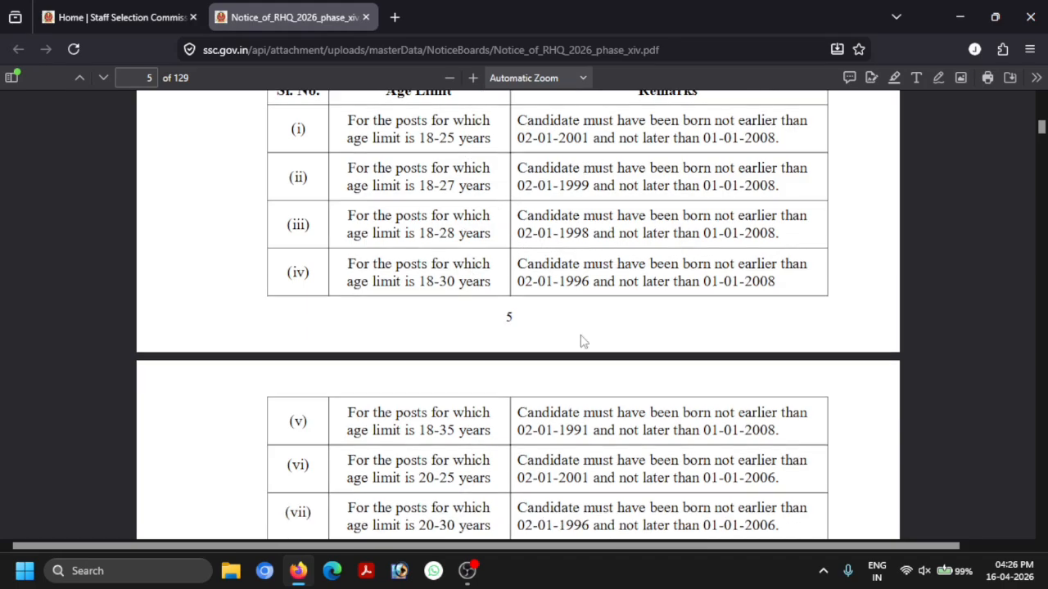
Check the permissible upper age-limit relaxation for each category in section 6.3.
{"action": "scroll", "coordinate": [541, 326], "scroll_direction": "down", "scroll_amount": 3}
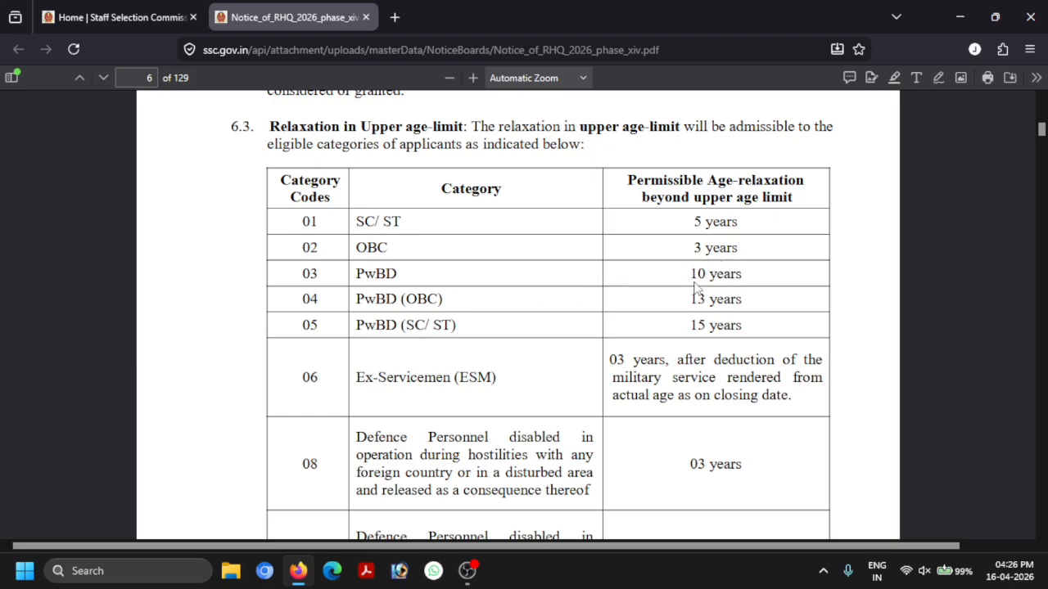
{"action": "scroll", "coordinate": [694, 286], "scroll_direction": "down", "scroll_amount": 2}
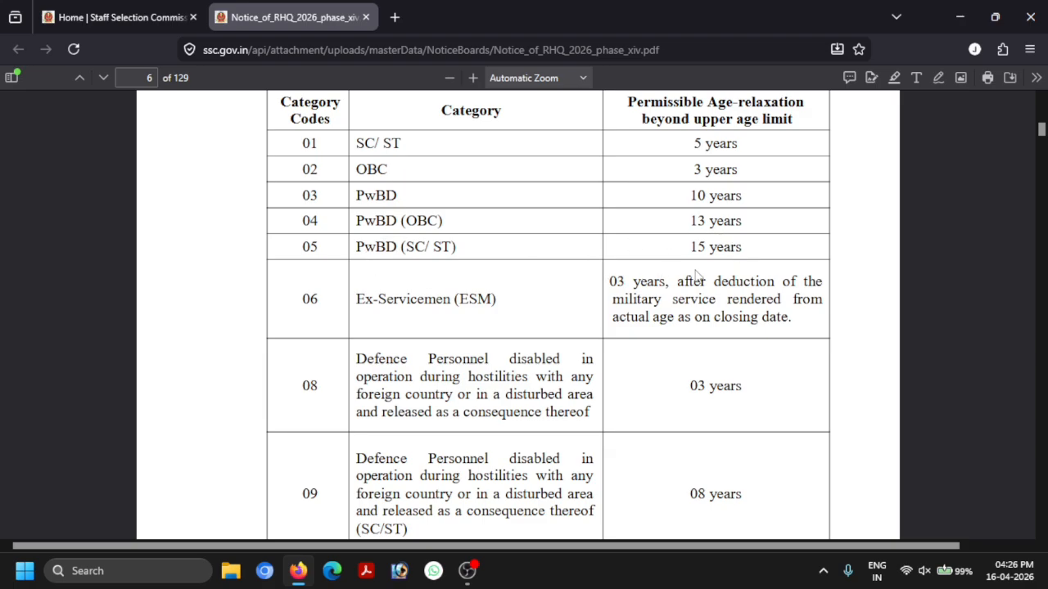
{"action": "scroll", "coordinate": [694, 274], "scroll_direction": "down", "scroll_amount": 3}
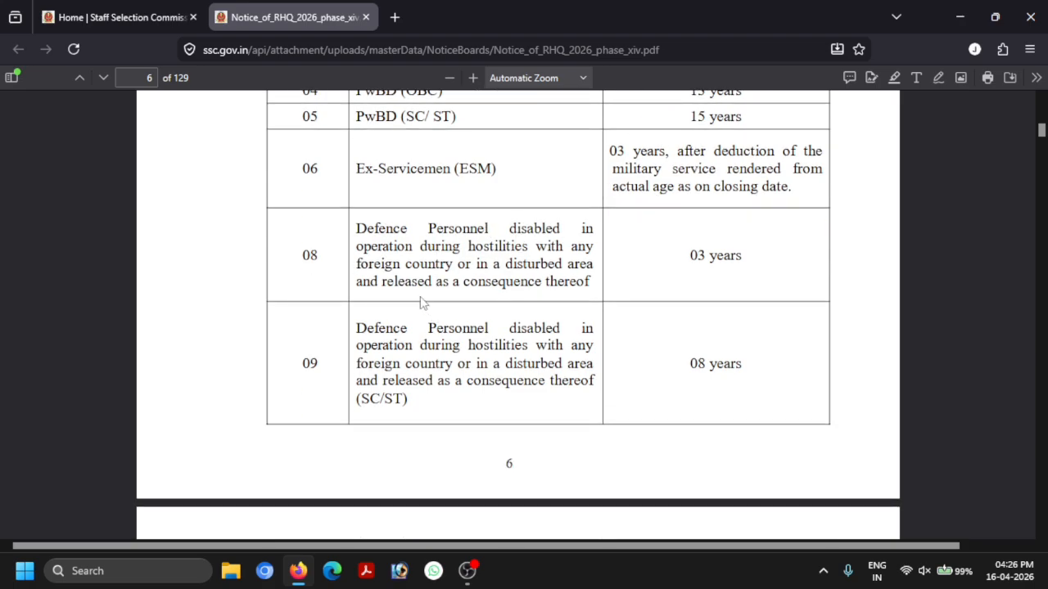
Skim the notice's ex-servicemen instructions, certificate requirements and scribe rules in sections 7 to 9.
{"action": "scroll", "coordinate": [422, 303], "scroll_direction": "down", "scroll_amount": 15}
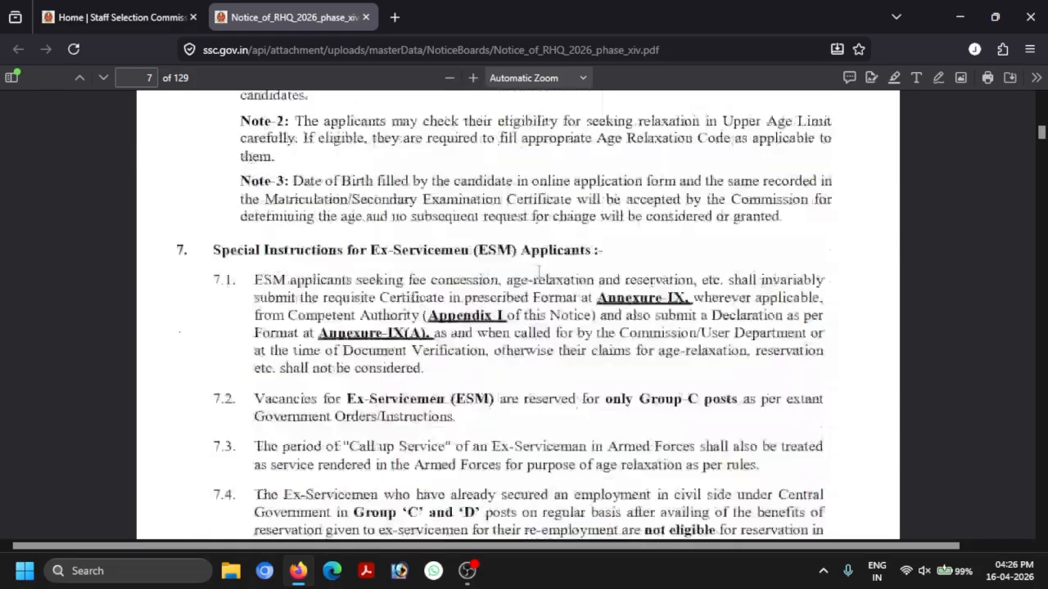
{"action": "scroll", "coordinate": [539, 272], "scroll_direction": "down", "scroll_amount": 15}
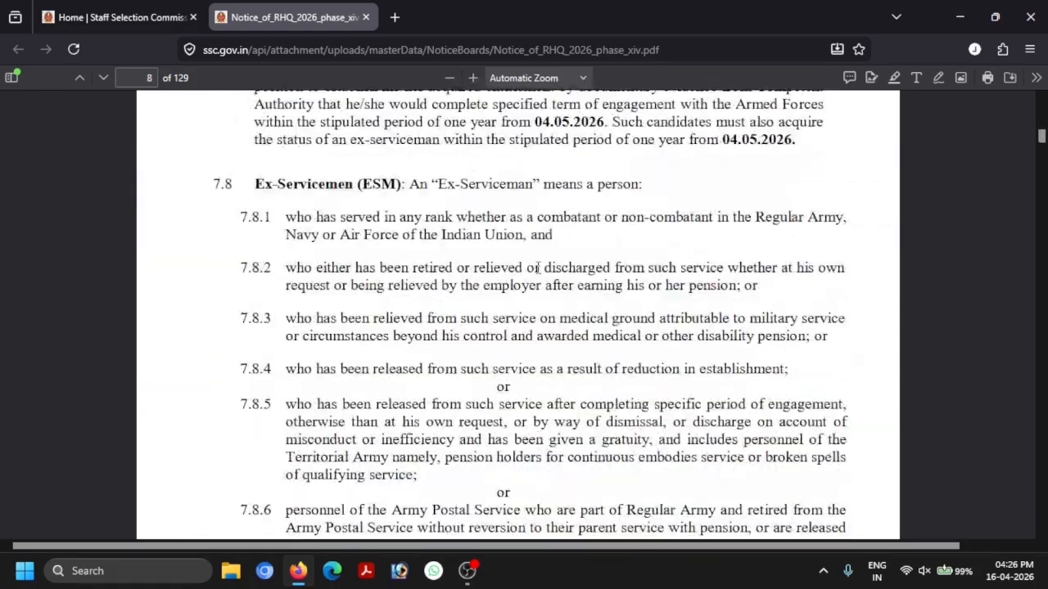
{"action": "scroll", "coordinate": [538, 268], "scroll_direction": "down", "scroll_amount": 15}
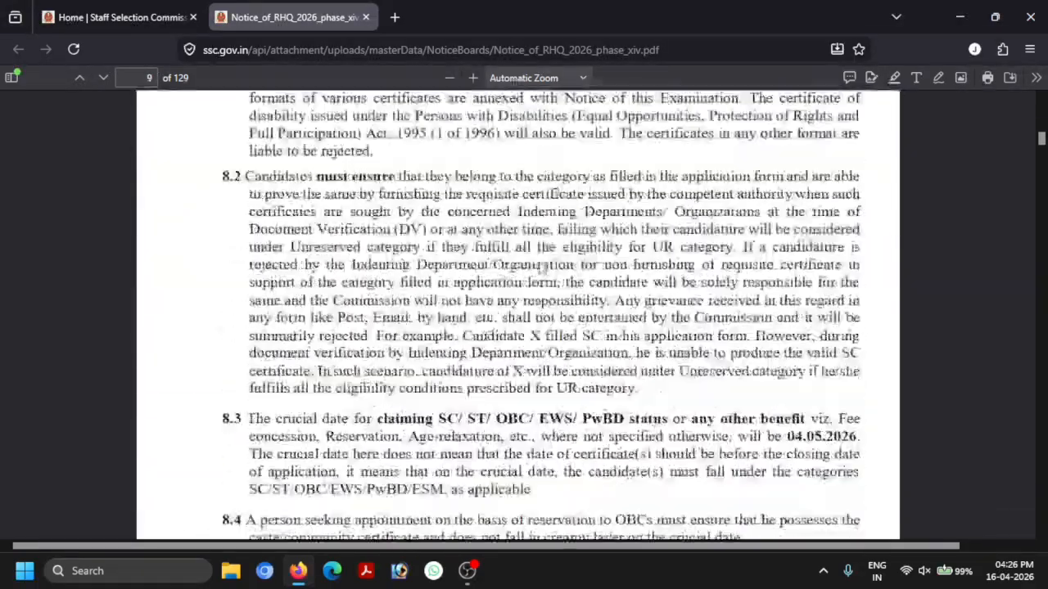
{"action": "scroll", "coordinate": [539, 268], "scroll_direction": "down", "scroll_amount": 15}
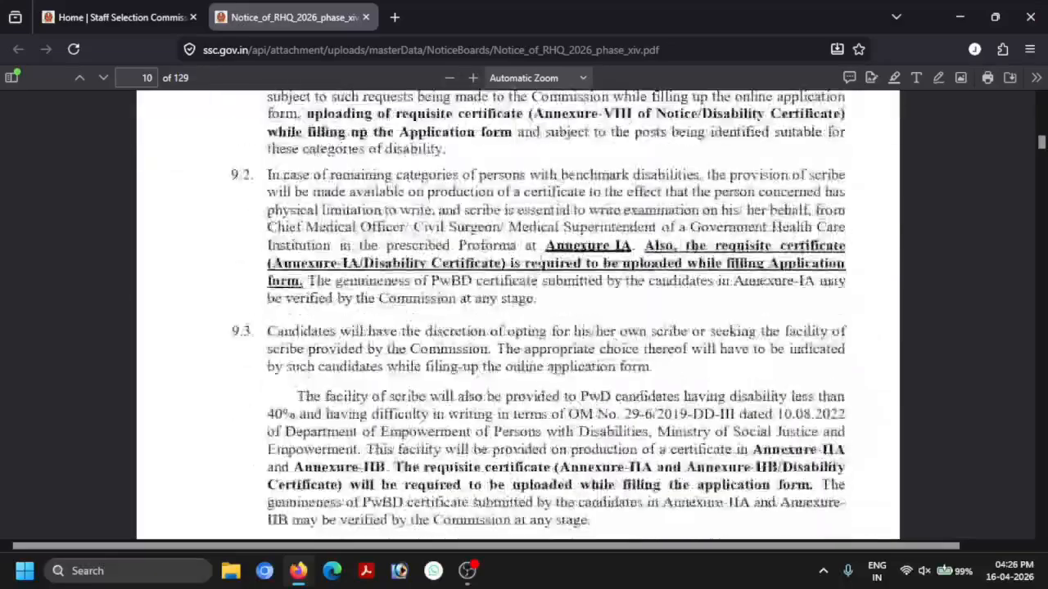
{"action": "scroll", "coordinate": [538, 268], "scroll_direction": "down", "scroll_amount": 15}
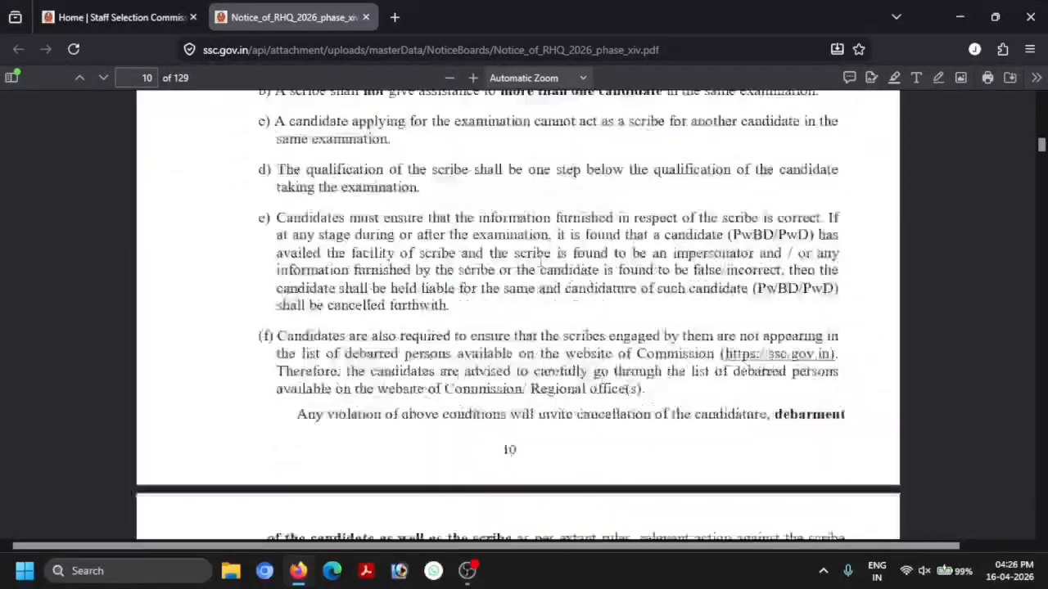
{"action": "scroll", "coordinate": [540, 268], "scroll_direction": "down", "scroll_amount": 15}
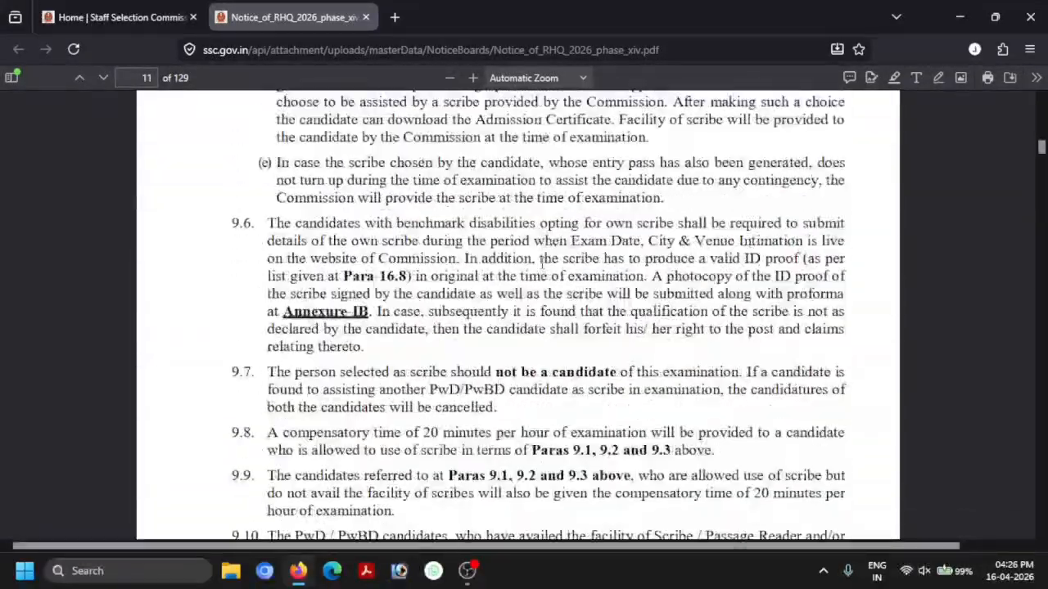
{"action": "scroll", "coordinate": [541, 262], "scroll_direction": "down", "scroll_amount": 2}
Return to the Staff Selection Commission login page and start a new user's One Time Registration, continuing to the Personal Details form.
{"action": "left_click", "coordinate": [150, 12]}
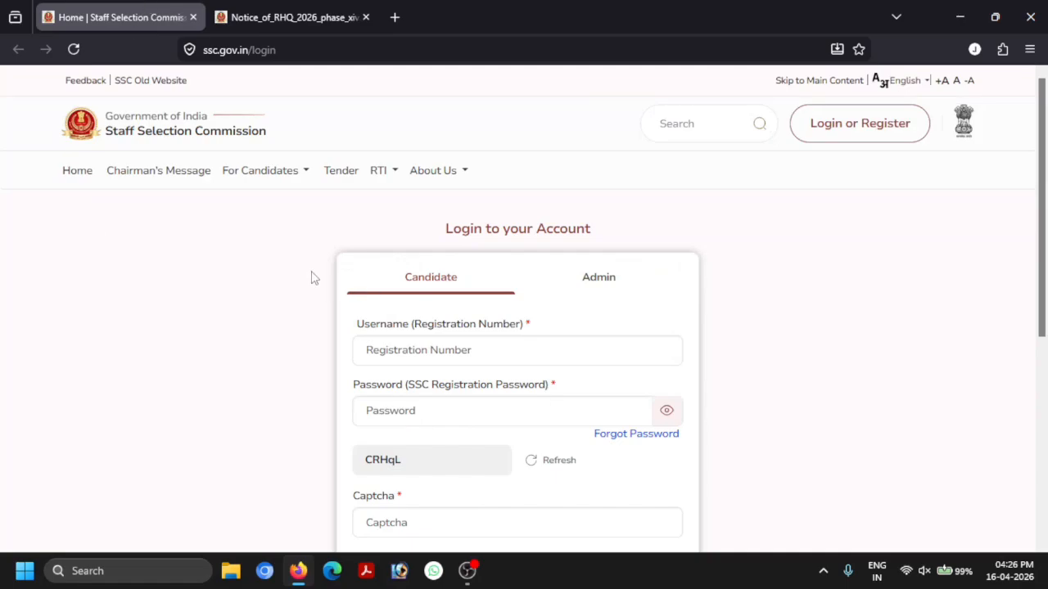
{"action": "scroll", "coordinate": [896, 250], "scroll_direction": "down", "scroll_amount": 2}
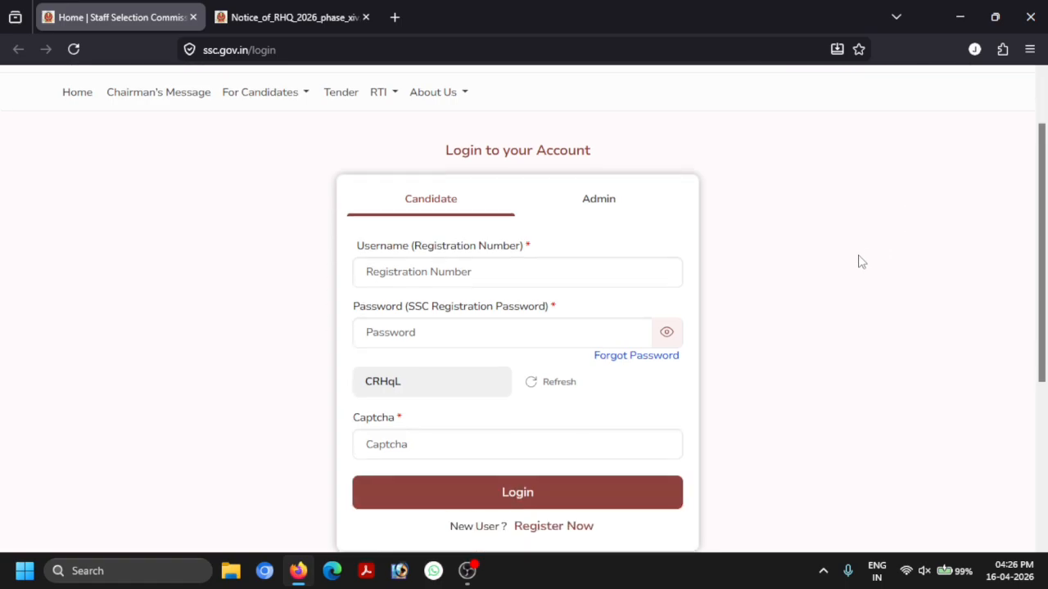
{"action": "scroll", "coordinate": [852, 279], "scroll_direction": "down", "scroll_amount": 1}
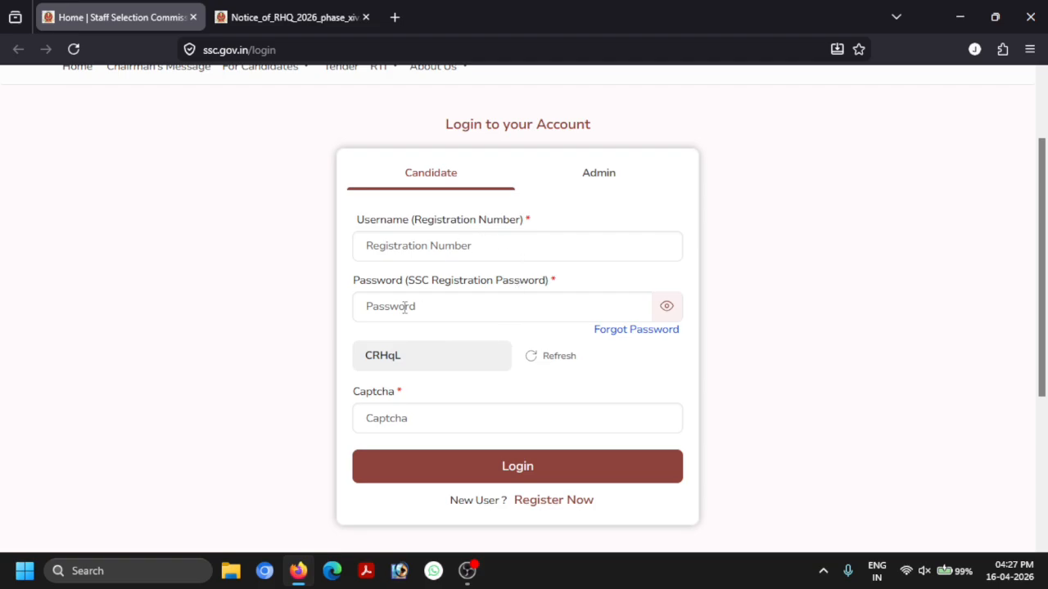
{"action": "scroll", "coordinate": [518, 411], "scroll_direction": "down", "scroll_amount": 1}
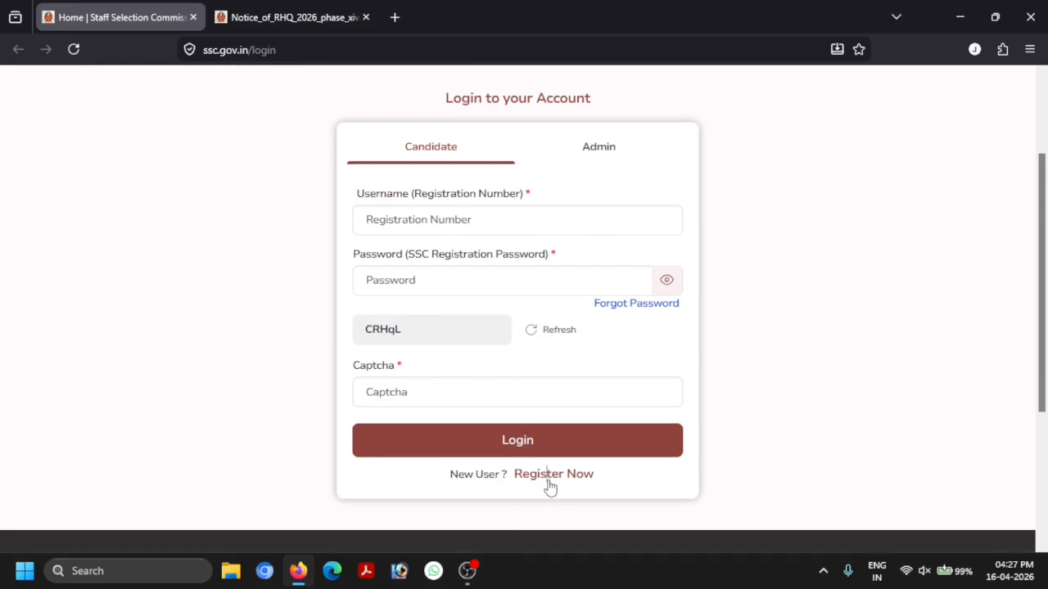
{"action": "left_click", "coordinate": [550, 475]}
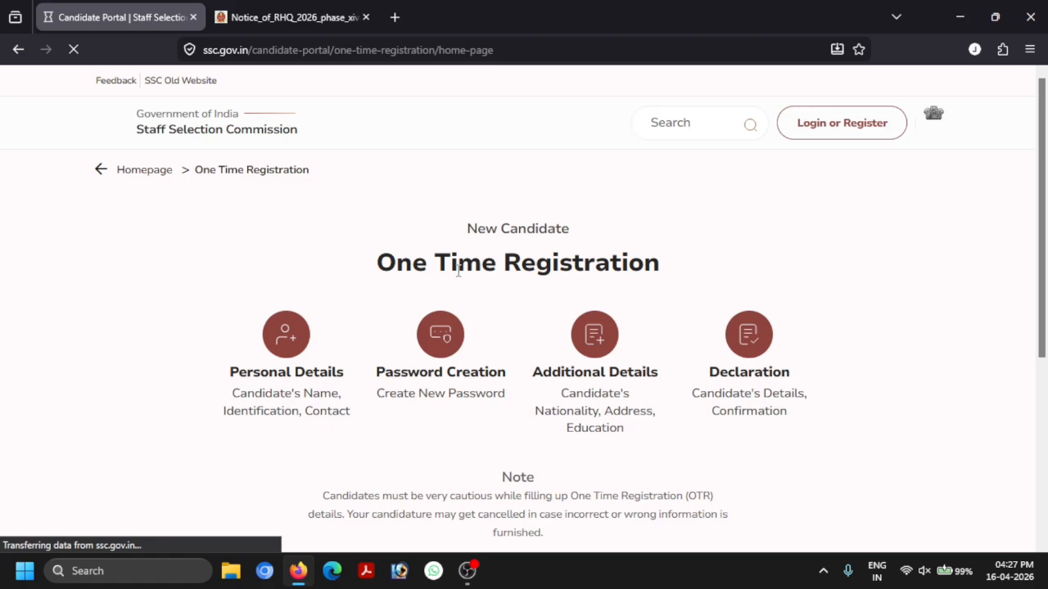
{"action": "scroll", "coordinate": [460, 271], "scroll_direction": "down", "scroll_amount": 3}
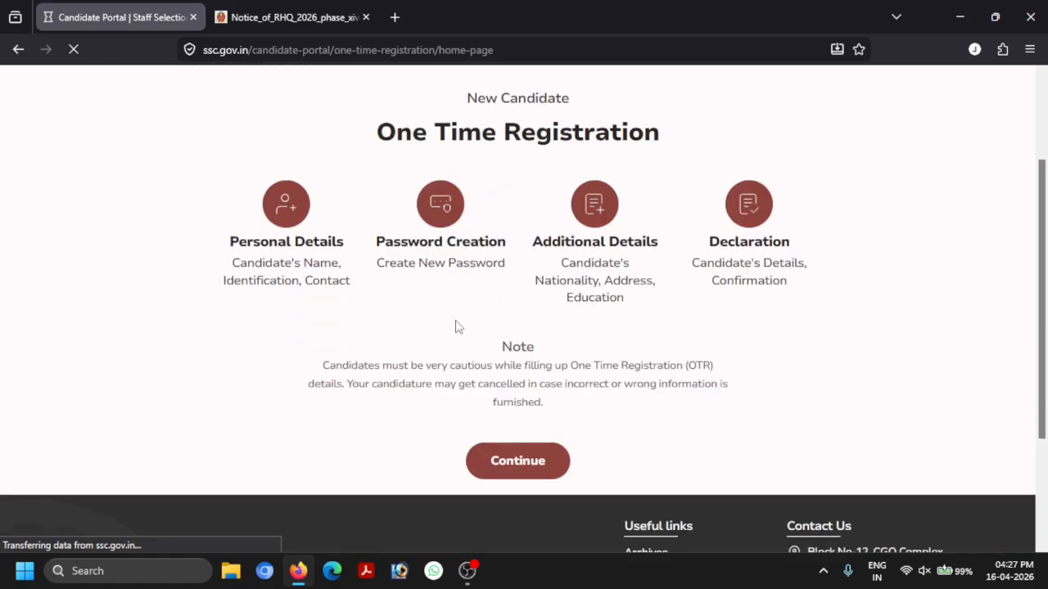
{"action": "left_click", "coordinate": [517, 462]}
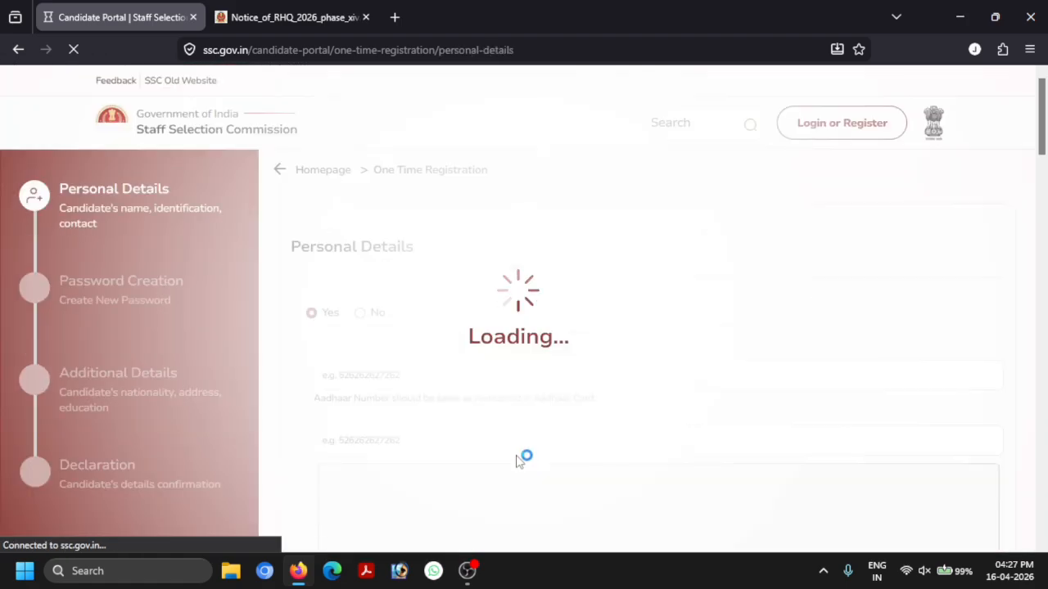
Examine the Aadhaar card question, the Aadhaar entry and verification fields, and the consent statement in Personal Details.
{"action": "scroll", "coordinate": [414, 321], "scroll_direction": "down", "scroll_amount": 1}
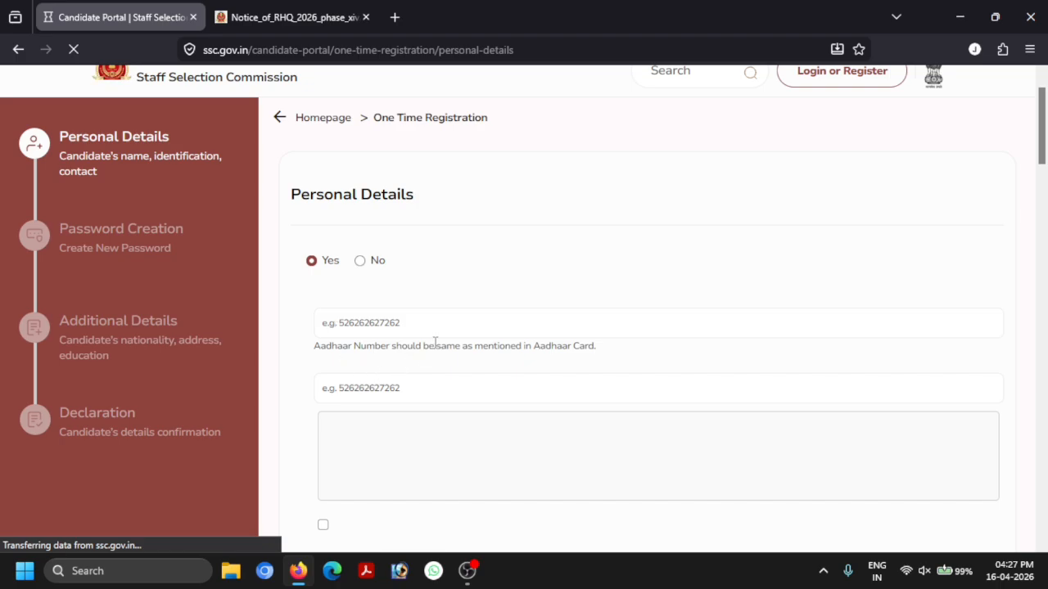
{"action": "scroll", "coordinate": [436, 350], "scroll_direction": "down", "scroll_amount": 1}
{"action": "scroll", "coordinate": [436, 352], "scroll_direction": "down", "scroll_amount": 3}
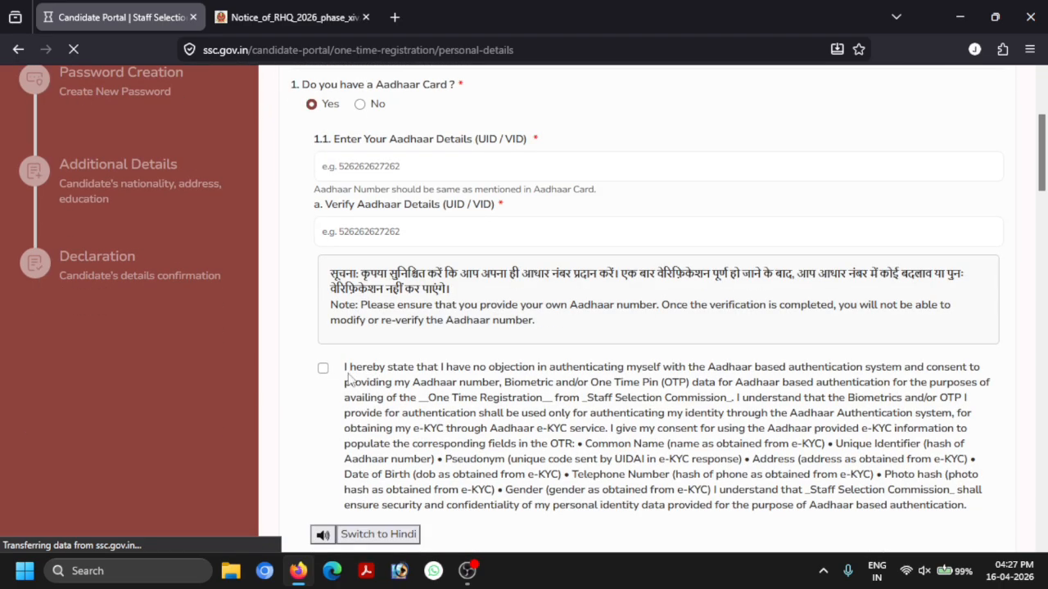
{"action": "scroll", "coordinate": [450, 385], "scroll_direction": "down", "scroll_amount": 2}
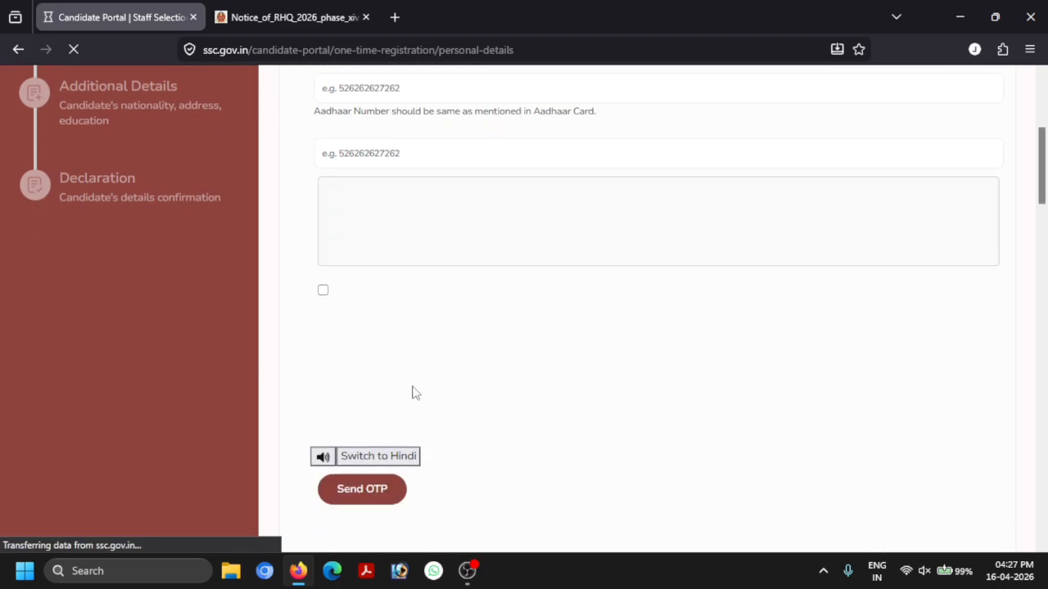
{"action": "scroll", "coordinate": [535, 412], "scroll_direction": "up", "scroll_amount": 3}
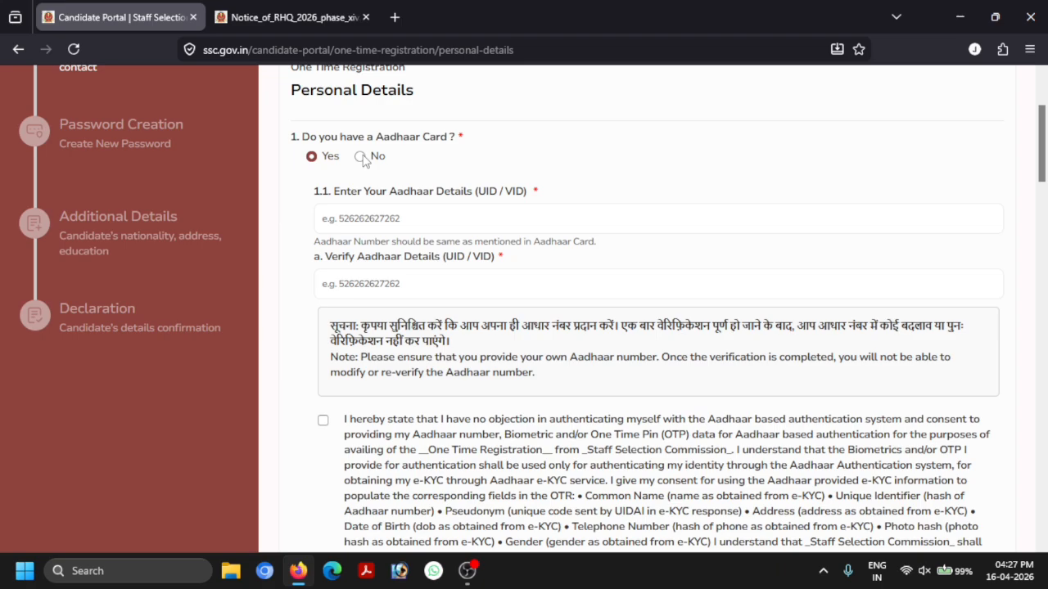
Answer No to the Aadhaar card question and review the required proof uploads and the remaining Personal Details fields.
{"action": "left_click", "coordinate": [360, 157]}
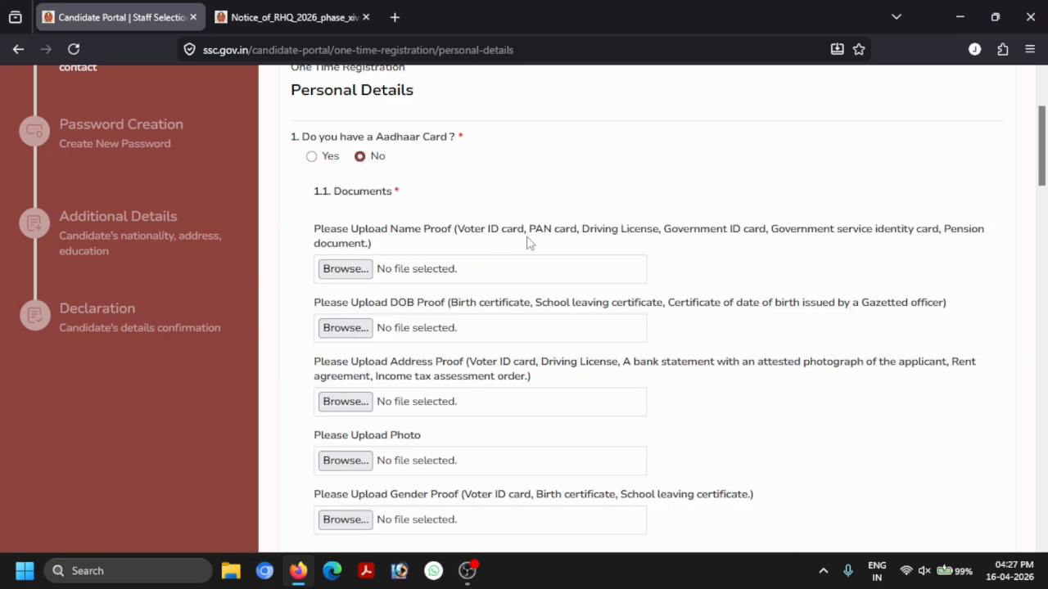
{"action": "scroll", "coordinate": [655, 259], "scroll_direction": "down", "scroll_amount": 1}
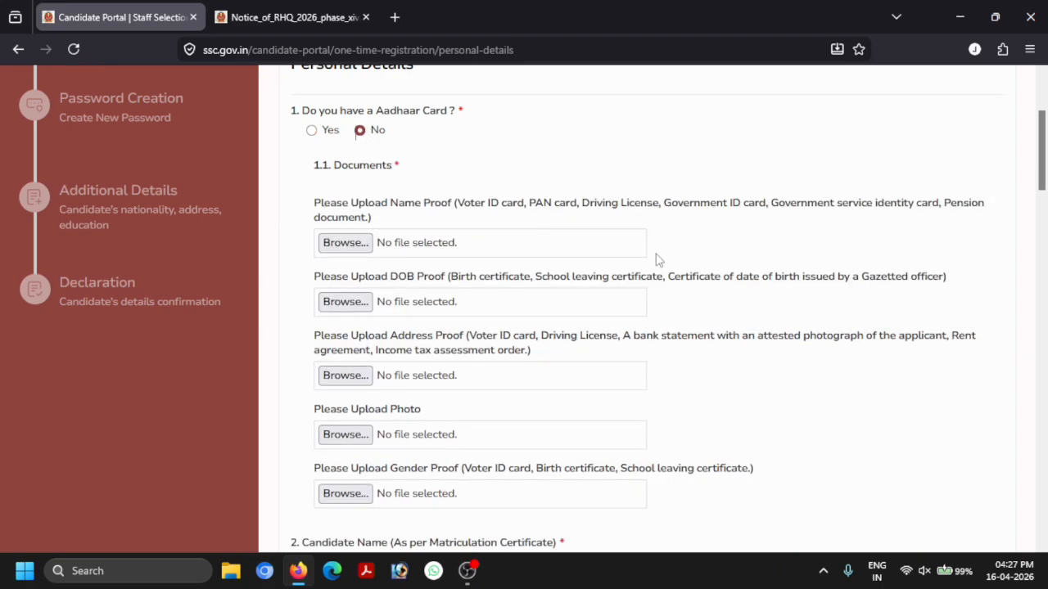
{"action": "scroll", "coordinate": [516, 360], "scroll_direction": "down", "scroll_amount": 4}
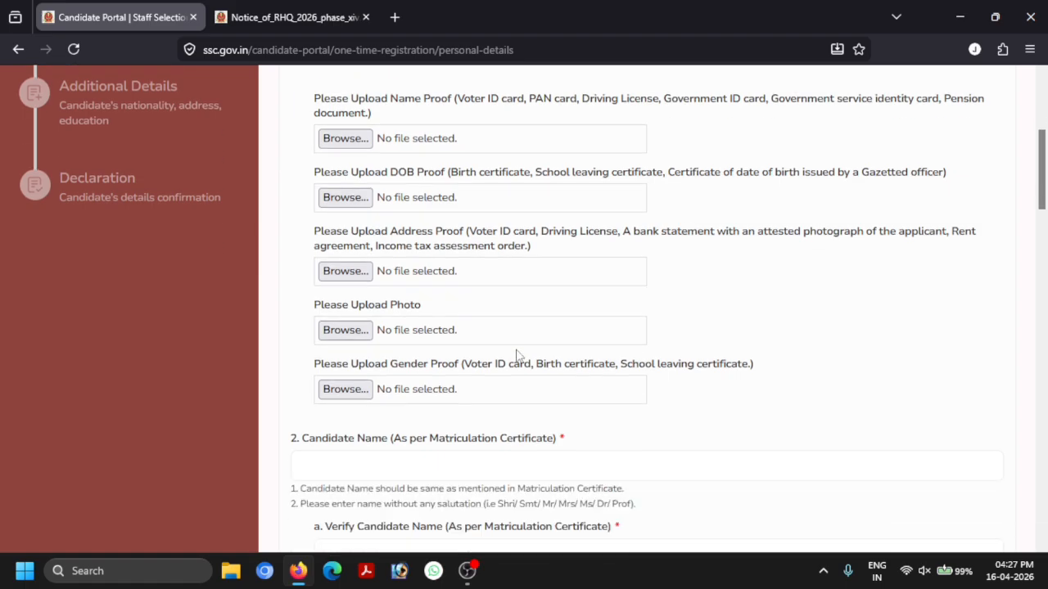
{"action": "scroll", "coordinate": [459, 401], "scroll_direction": "down", "scroll_amount": 5}
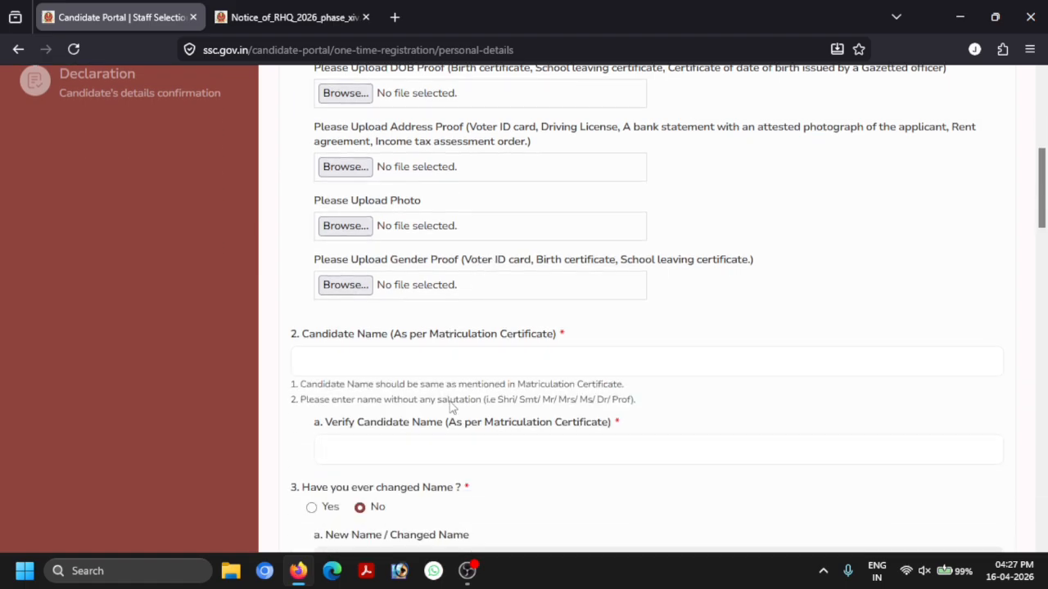
{"action": "scroll", "coordinate": [433, 356], "scroll_direction": "down", "scroll_amount": 14}
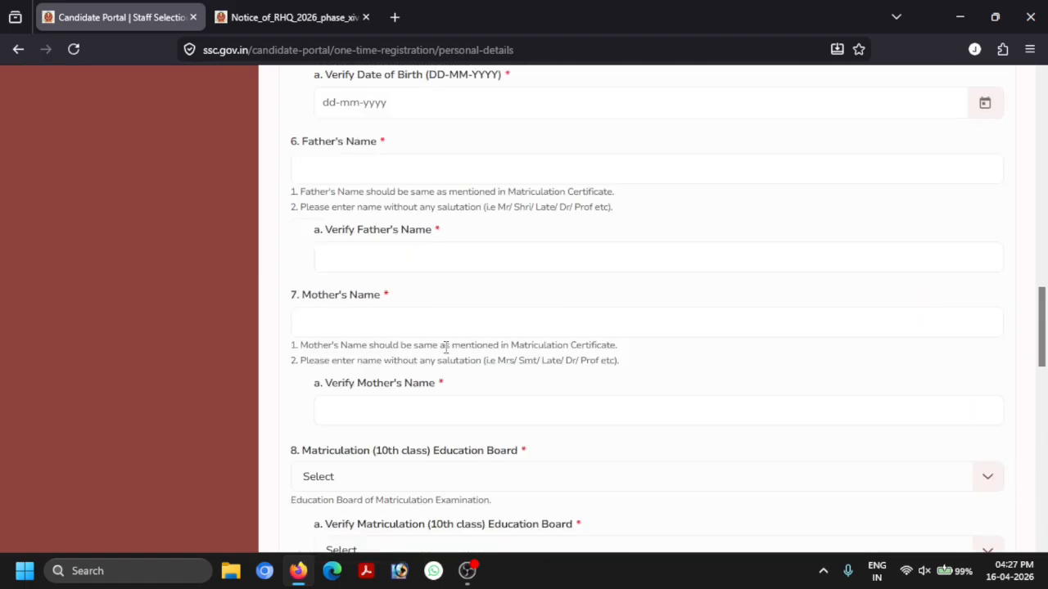
{"action": "scroll", "coordinate": [459, 348], "scroll_direction": "down", "scroll_amount": 2}
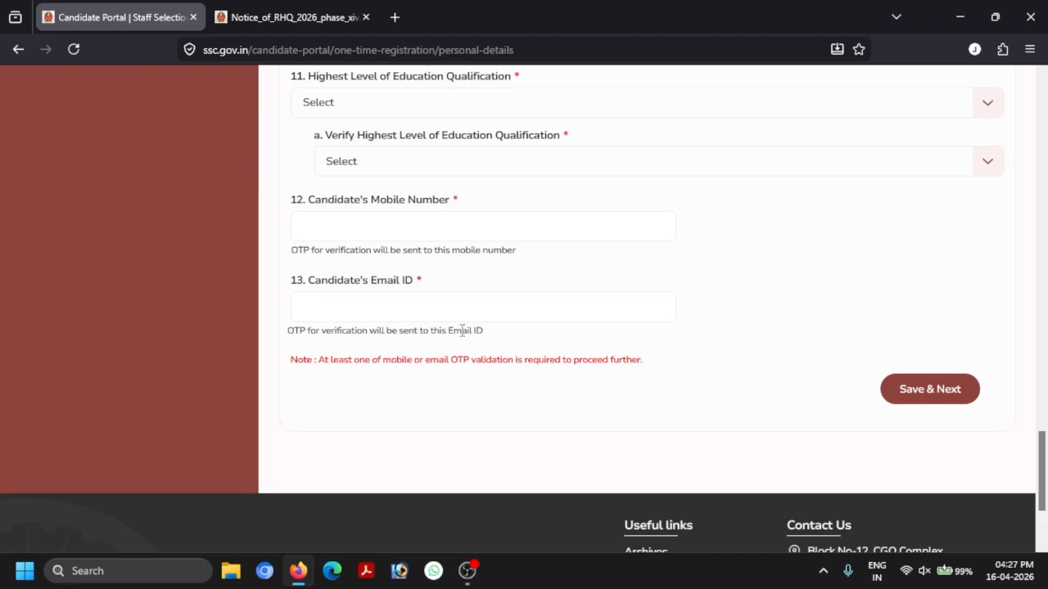
{"action": "scroll", "coordinate": [466, 327], "scroll_direction": "up", "scroll_amount": 8}
{"action": "scroll", "coordinate": [478, 289], "scroll_direction": "up", "scroll_amount": 15}
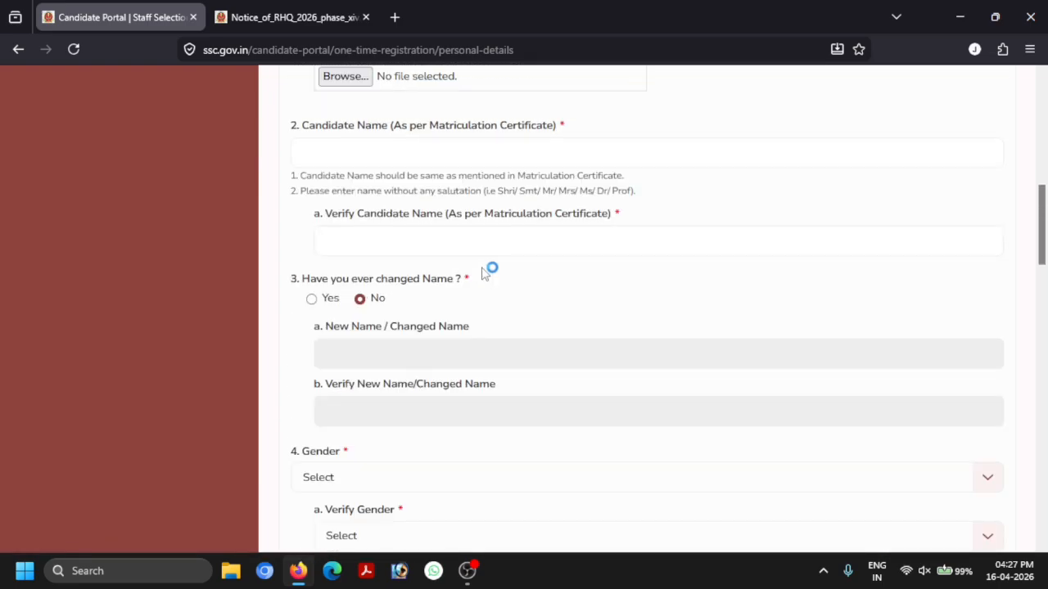
{"action": "scroll", "coordinate": [368, 235], "scroll_direction": "up", "scroll_amount": 2}
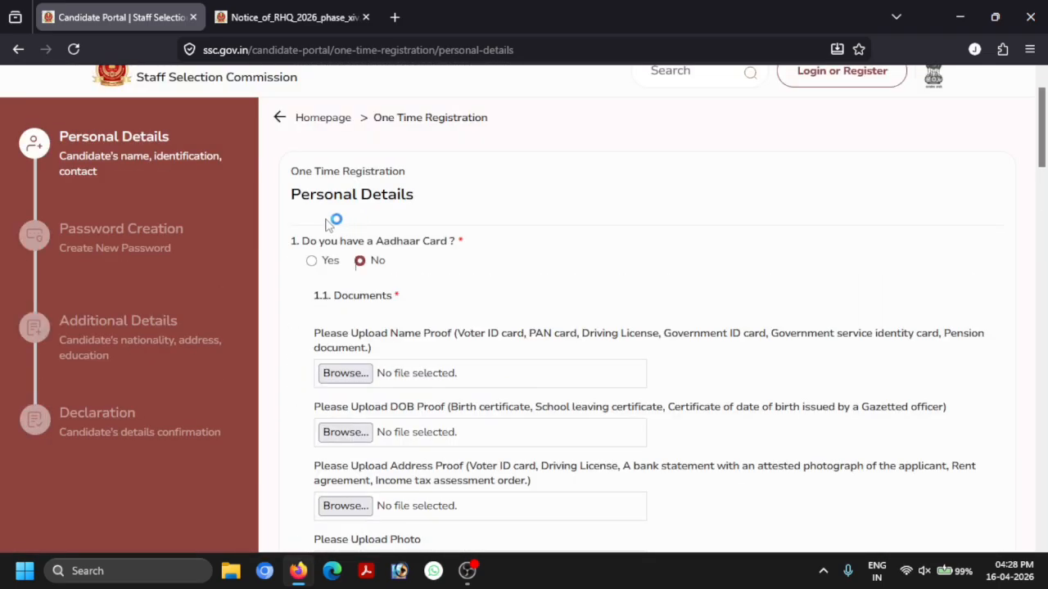
Set the Aadhaar card answer back to Yes and review the Aadhaar number, consent and OTP section.
{"action": "left_click", "coordinate": [311, 260]}
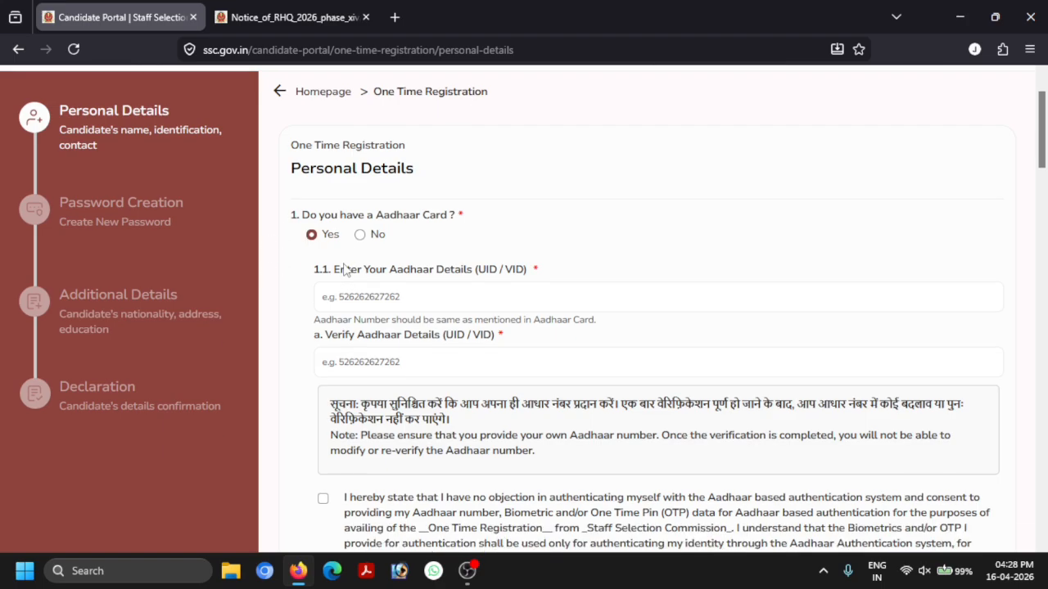
{"action": "scroll", "coordinate": [360, 262], "scroll_direction": "down", "scroll_amount": 2}
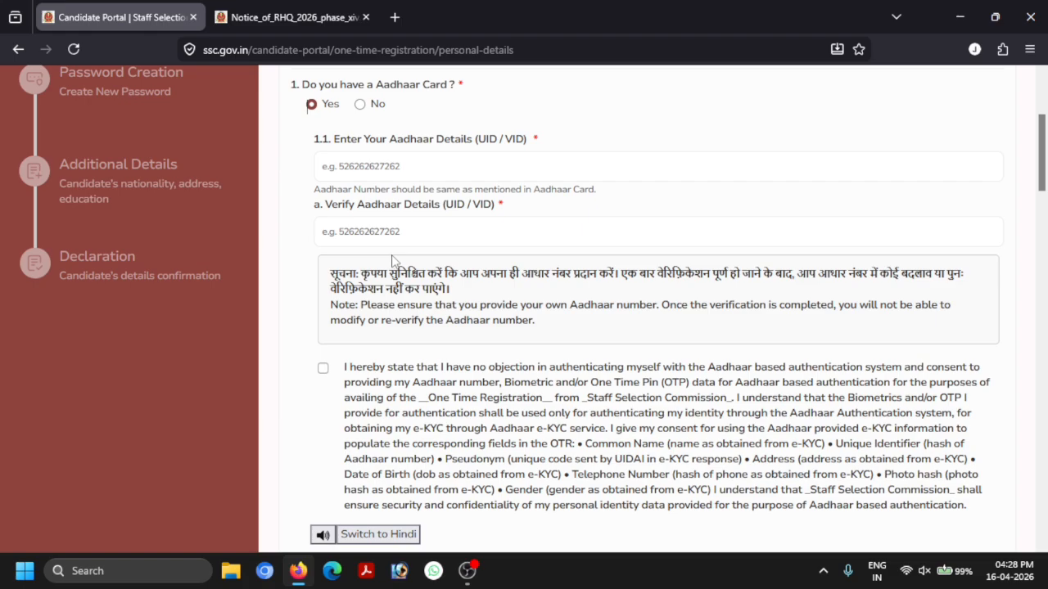
{"action": "scroll", "coordinate": [354, 262], "scroll_direction": "up", "scroll_amount": 1}
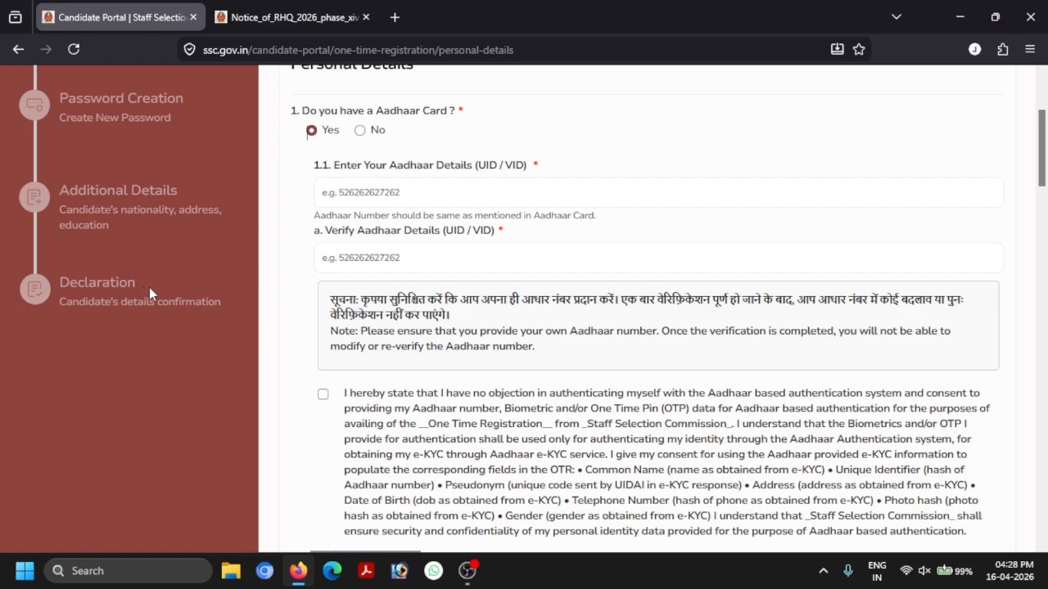
{"action": "scroll", "coordinate": [572, 392], "scroll_direction": "down", "scroll_amount": 4}
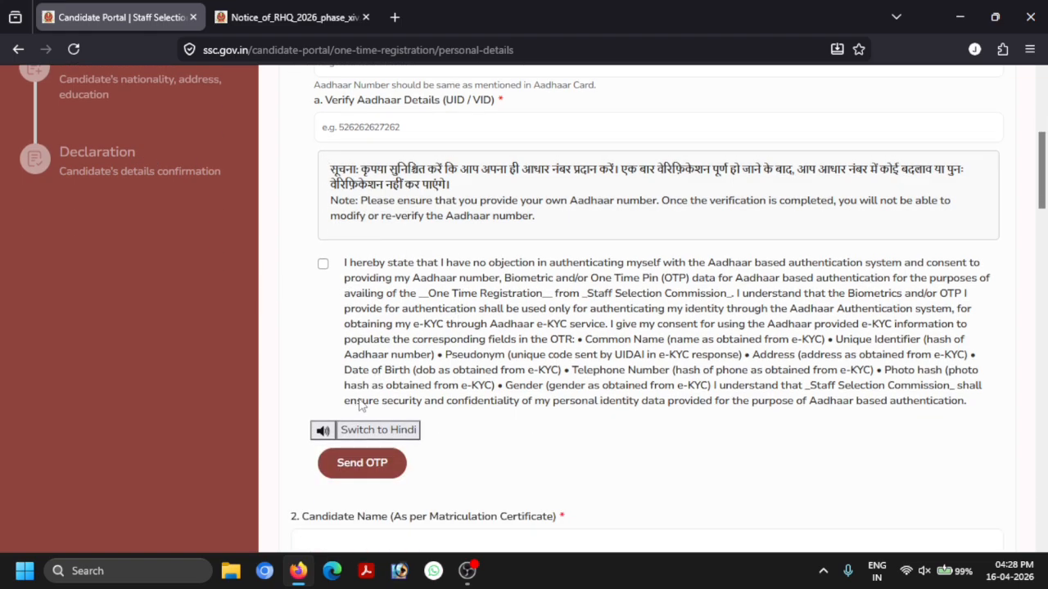
{"action": "scroll", "coordinate": [572, 391], "scroll_direction": "up", "scroll_amount": 7}
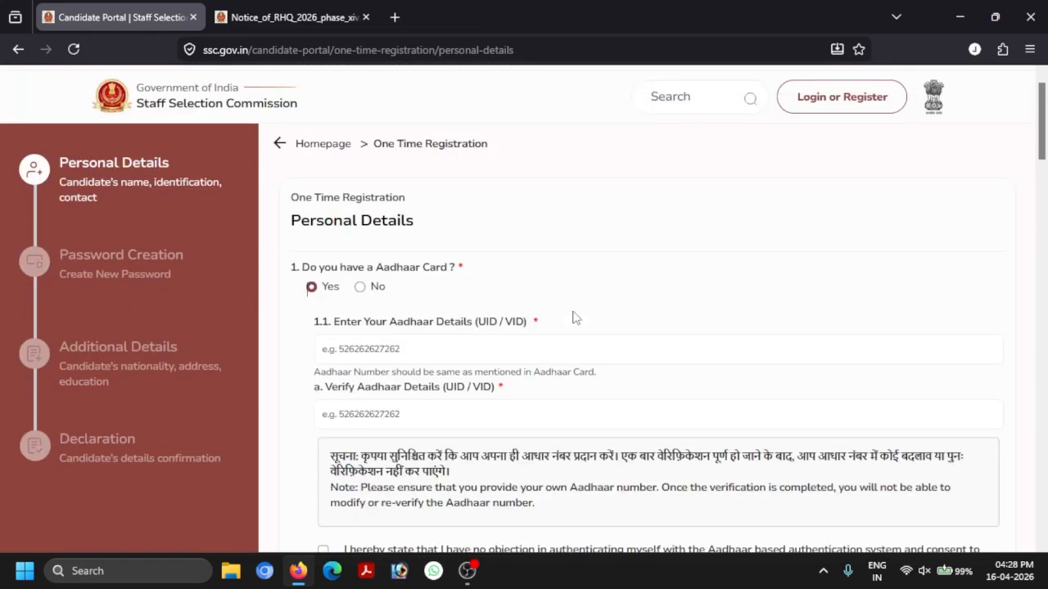
Open the candidate login page and log in with the registration number, account password and captcha.
{"action": "left_click", "coordinate": [842, 125]}
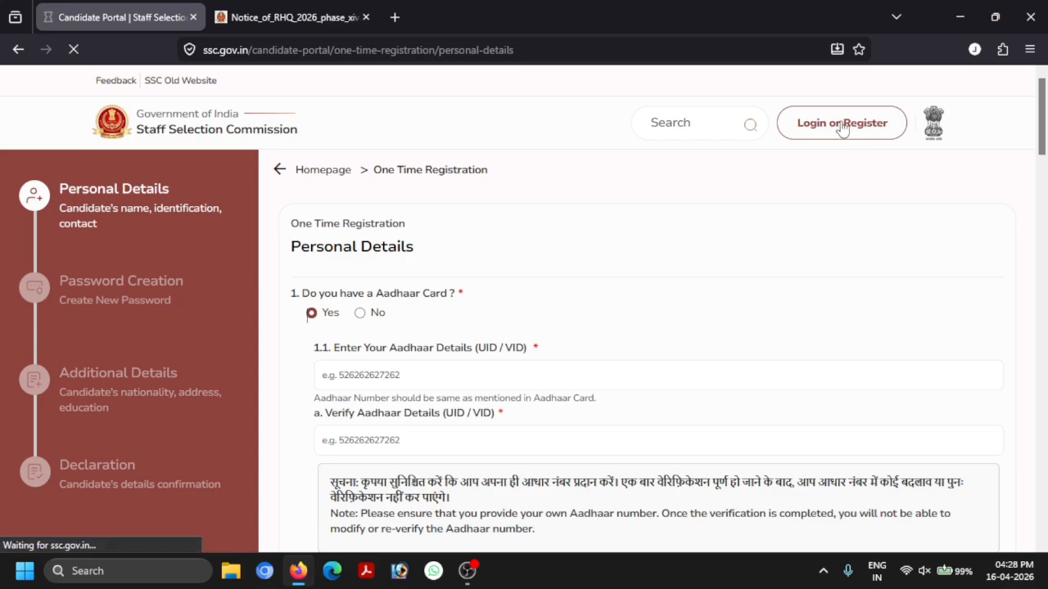
{"action": "scroll", "coordinate": [144, 227], "scroll_direction": "down", "scroll_amount": 2}
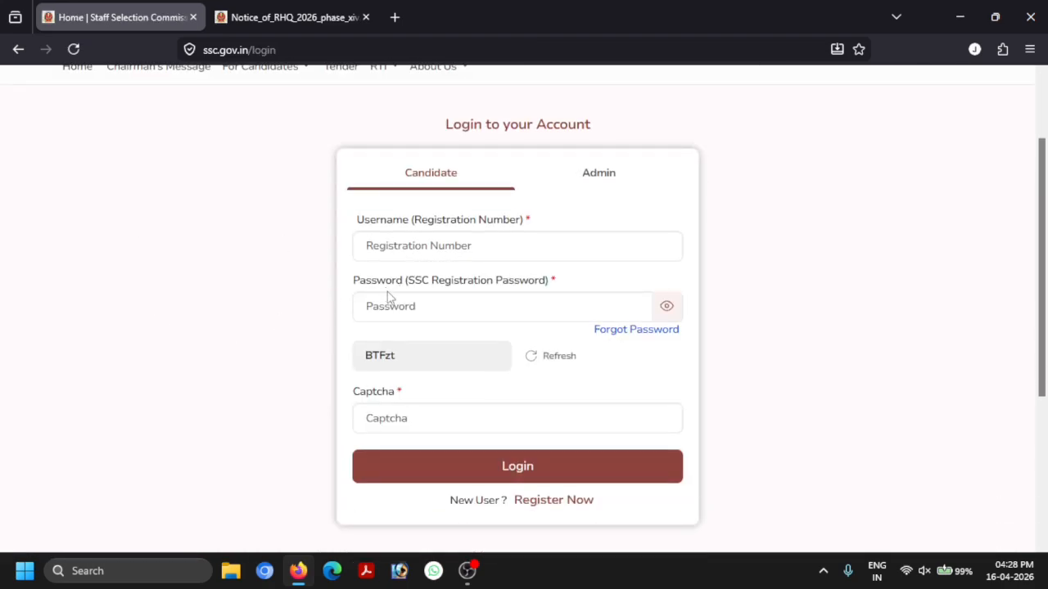
{"action": "left_click", "coordinate": [367, 248]}
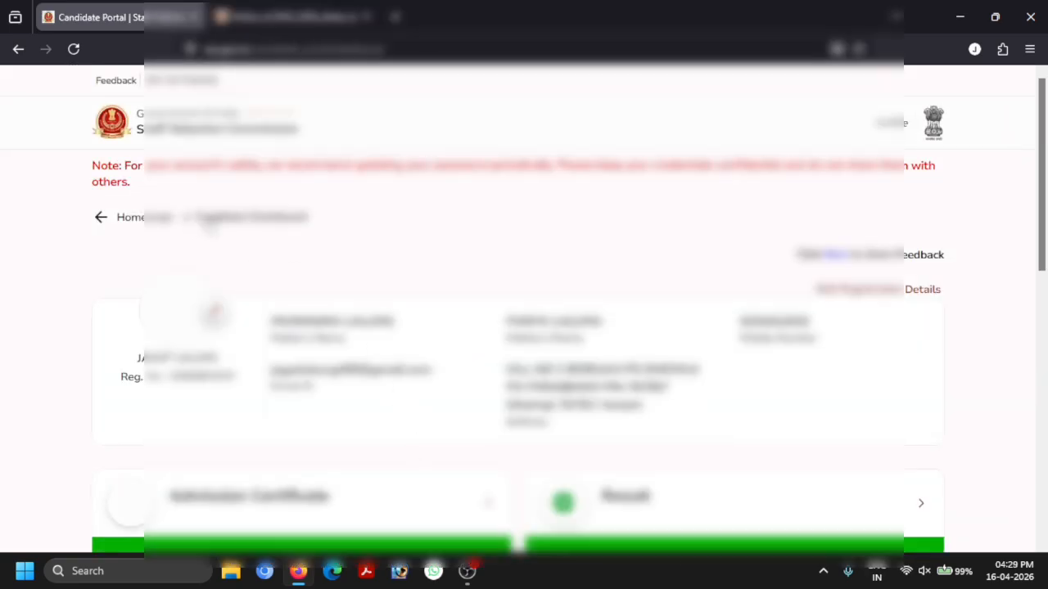
Find Selection Post Phase XIV, 2026 among the live examinations on the candidate dashboard and start its application.
{"action": "scroll", "coordinate": [160, 303], "scroll_direction": "down", "scroll_amount": 1}
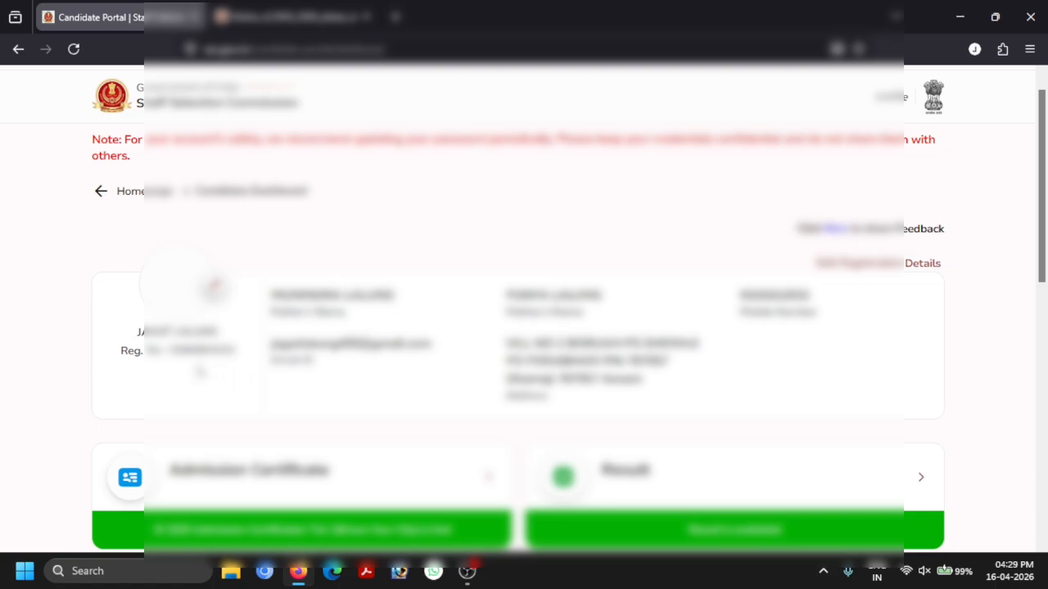
{"action": "scroll", "coordinate": [304, 373], "scroll_direction": "down", "scroll_amount": 1}
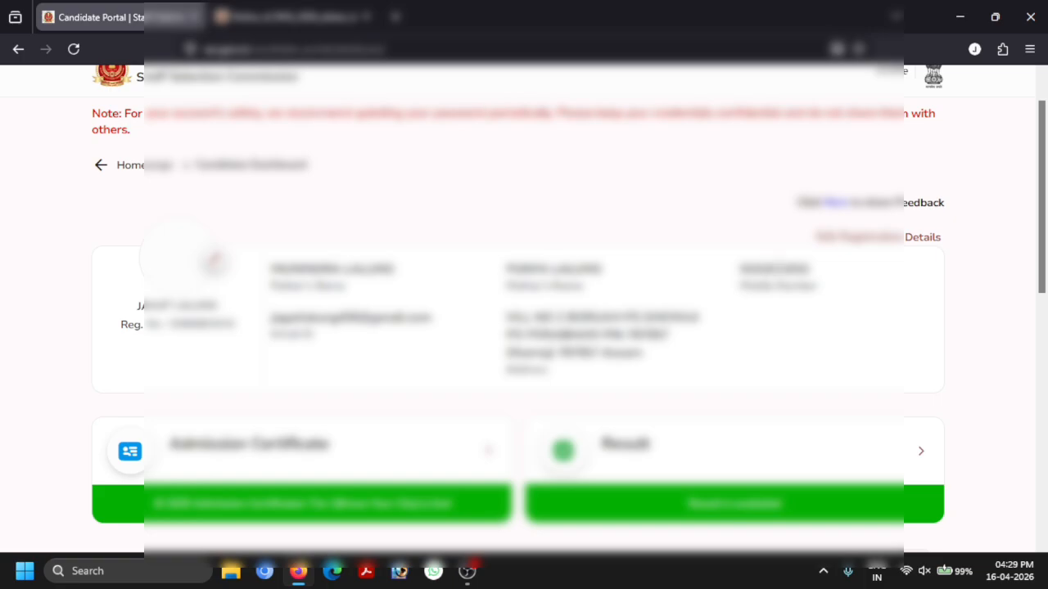
{"action": "scroll", "coordinate": [478, 296], "scroll_direction": "down", "scroll_amount": 2}
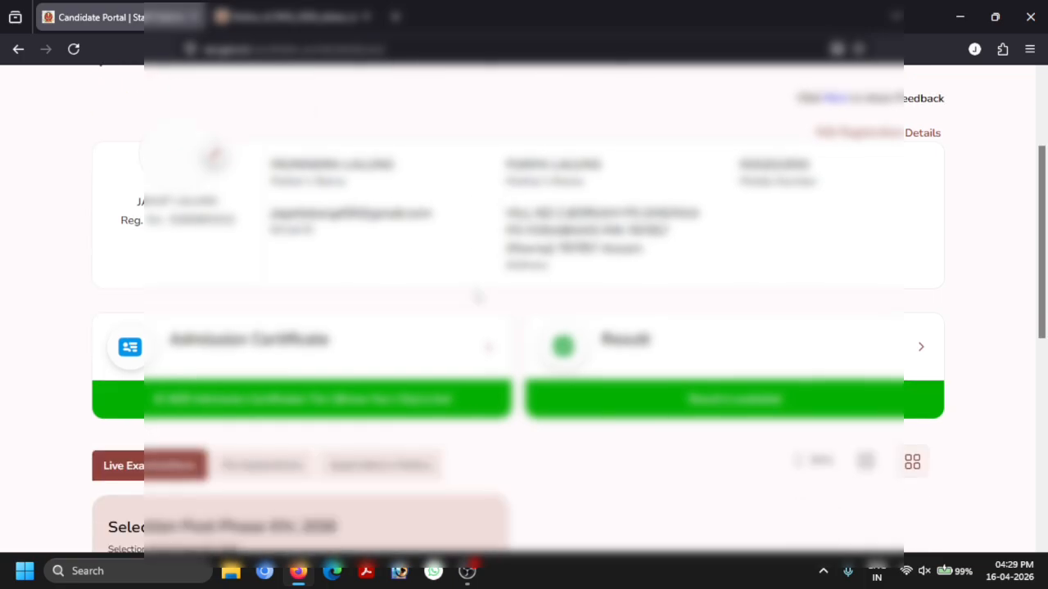
{"action": "scroll", "coordinate": [478, 296], "scroll_direction": "down", "scroll_amount": 4}
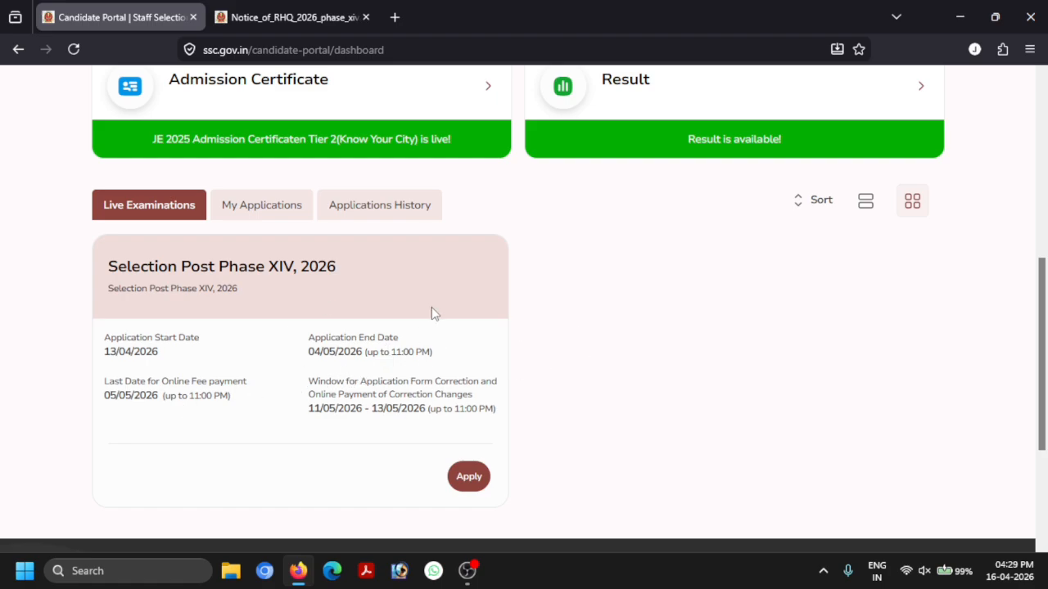
{"action": "left_click", "coordinate": [469, 480]}
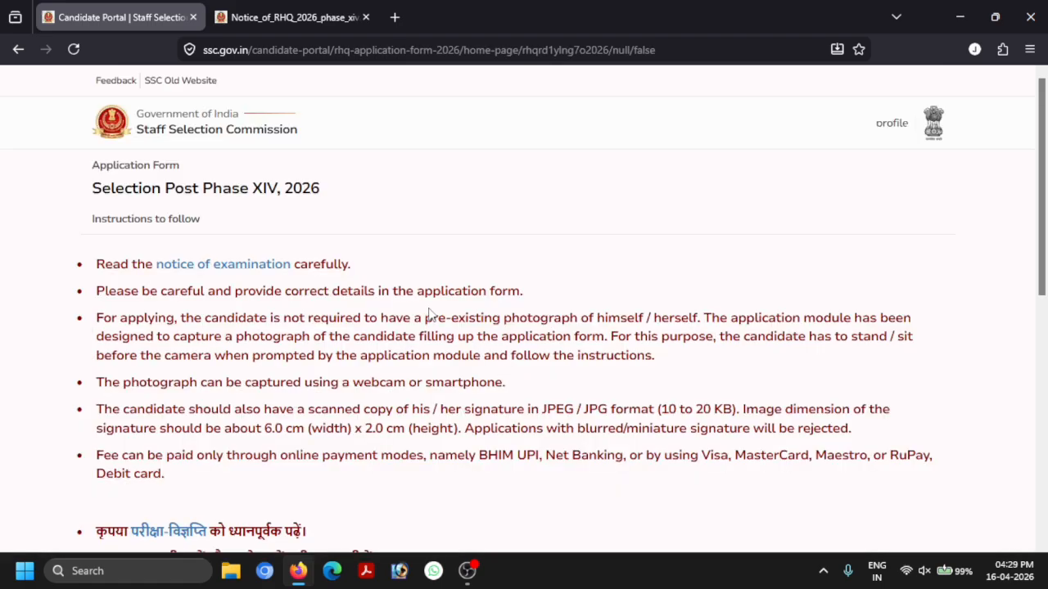
Read the English and Hindi application instructions and continue to the application form.
{"action": "scroll", "coordinate": [434, 315], "scroll_direction": "down", "scroll_amount": 2}
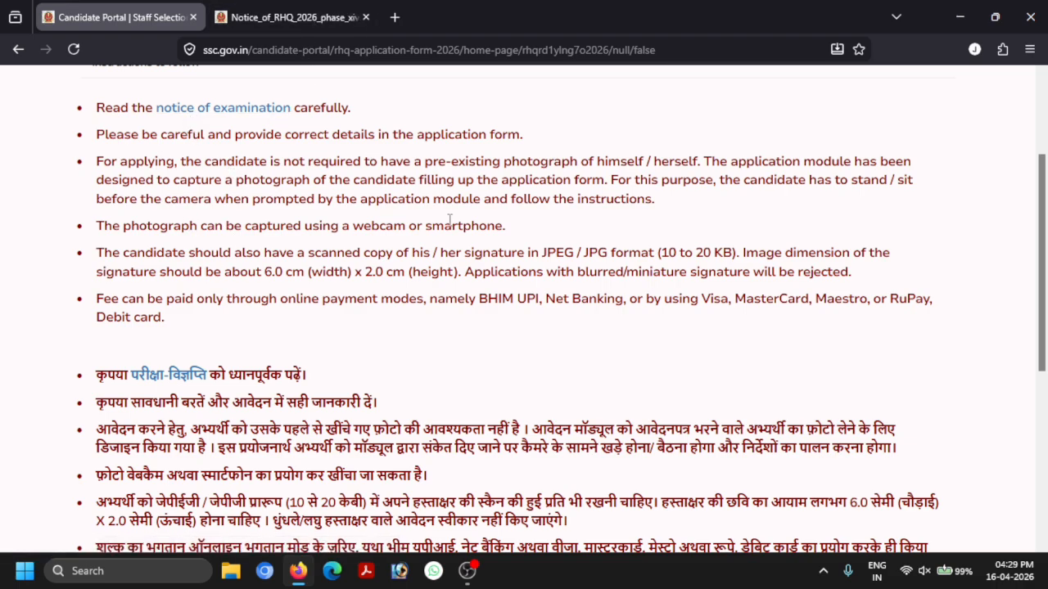
{"action": "scroll", "coordinate": [451, 221], "scroll_direction": "down", "scroll_amount": 4}
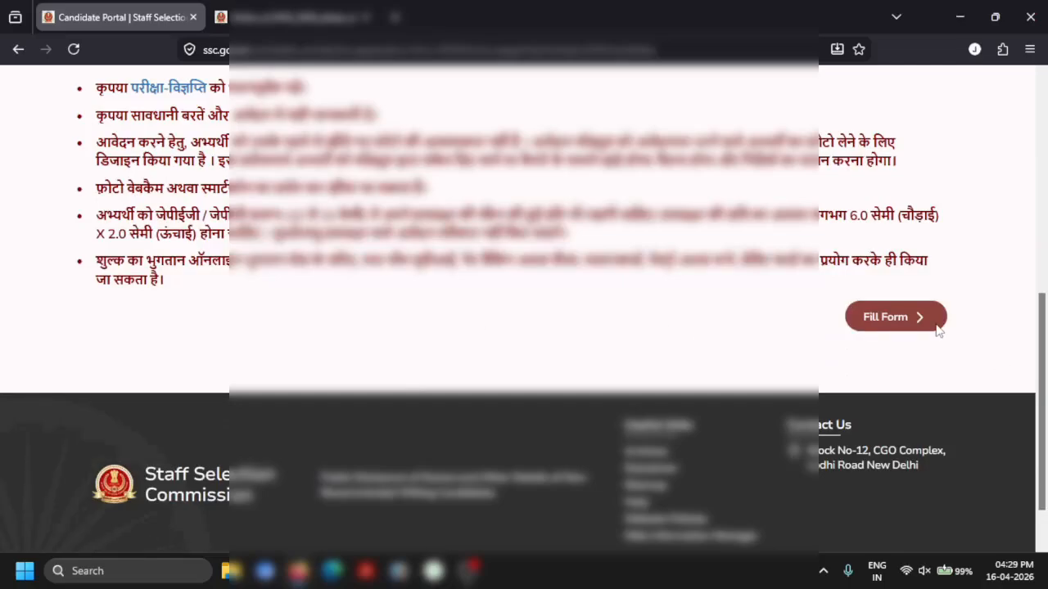
{"action": "left_click", "coordinate": [877, 316]}
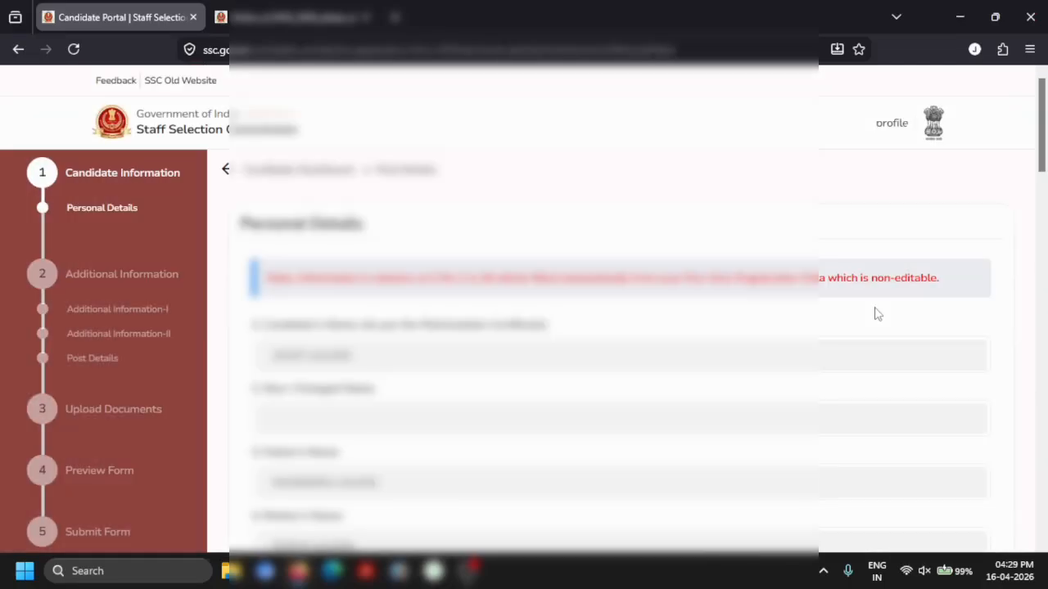
Check the prefilled personal details in the application, from the candidate's name through addresses, email and mobile number.
{"action": "scroll", "coordinate": [737, 315], "scroll_direction": "down", "scroll_amount": 2}
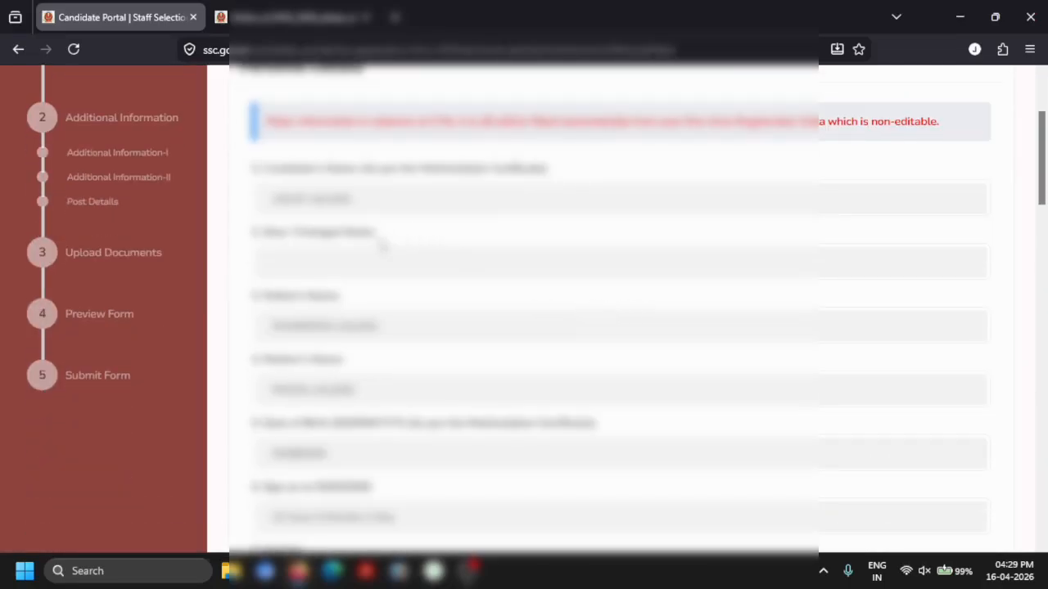
{"action": "scroll", "coordinate": [382, 244], "scroll_direction": "down", "scroll_amount": 1}
{"action": "scroll", "coordinate": [328, 336], "scroll_direction": "down", "scroll_amount": 2}
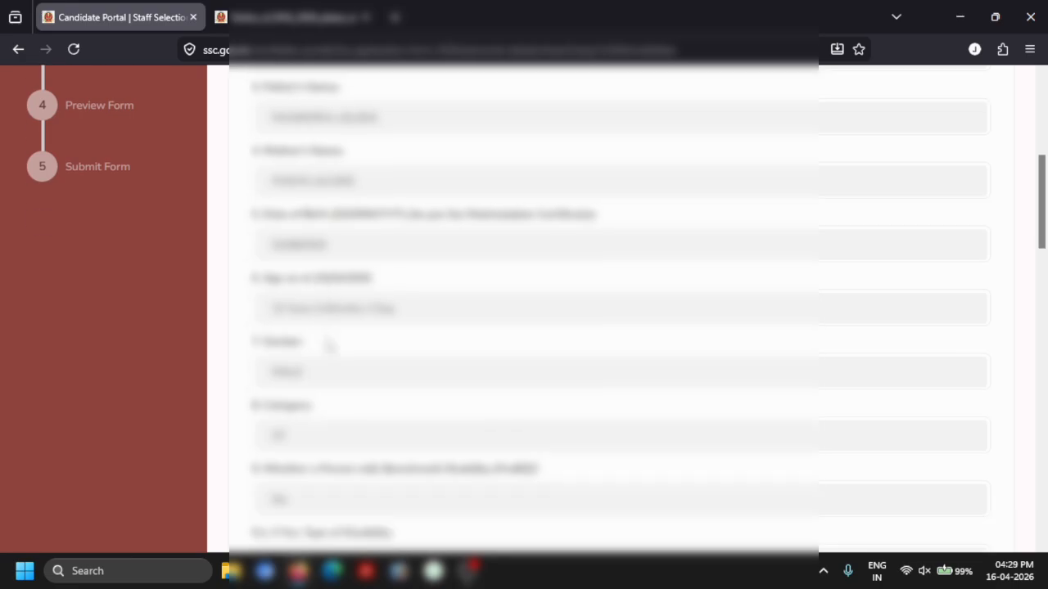
{"action": "scroll", "coordinate": [330, 315], "scroll_direction": "down", "scroll_amount": 1}
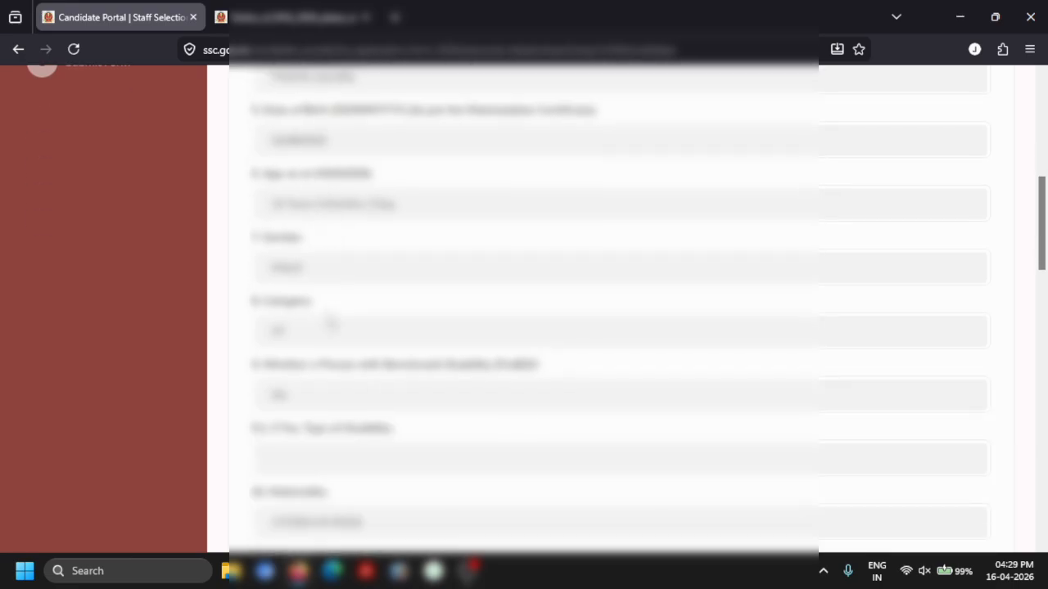
{"action": "scroll", "coordinate": [330, 324], "scroll_direction": "down", "scroll_amount": 2}
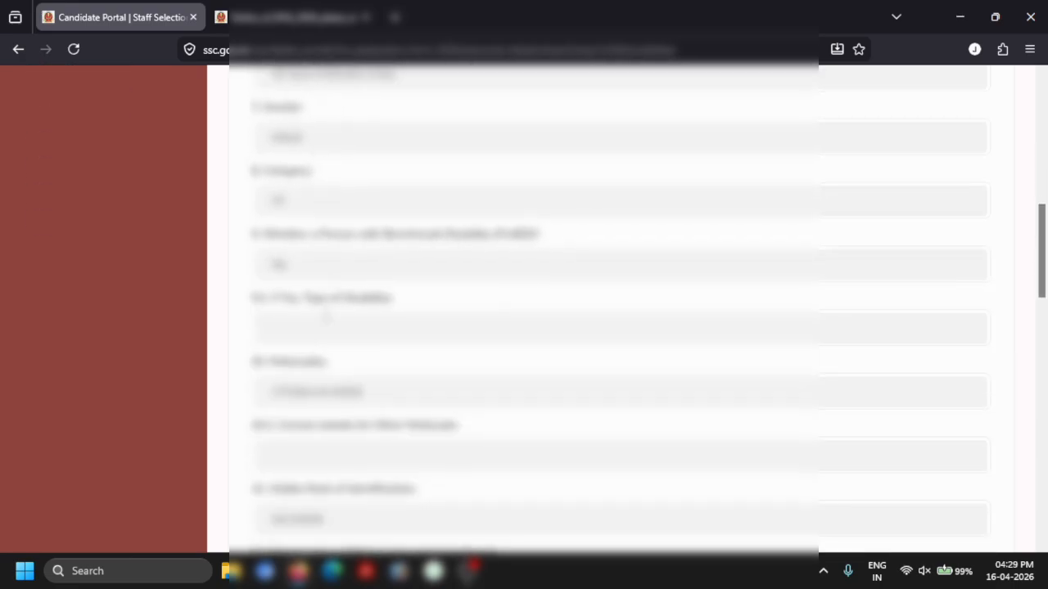
{"action": "scroll", "coordinate": [330, 320], "scroll_direction": "down", "scroll_amount": 2}
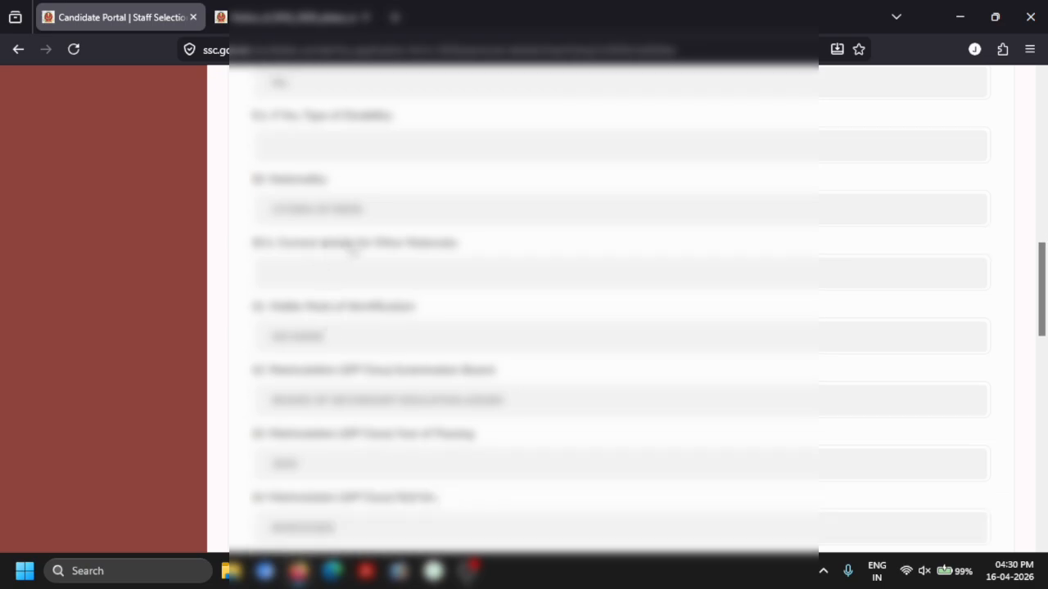
{"action": "scroll", "coordinate": [352, 239], "scroll_direction": "down", "scroll_amount": 3}
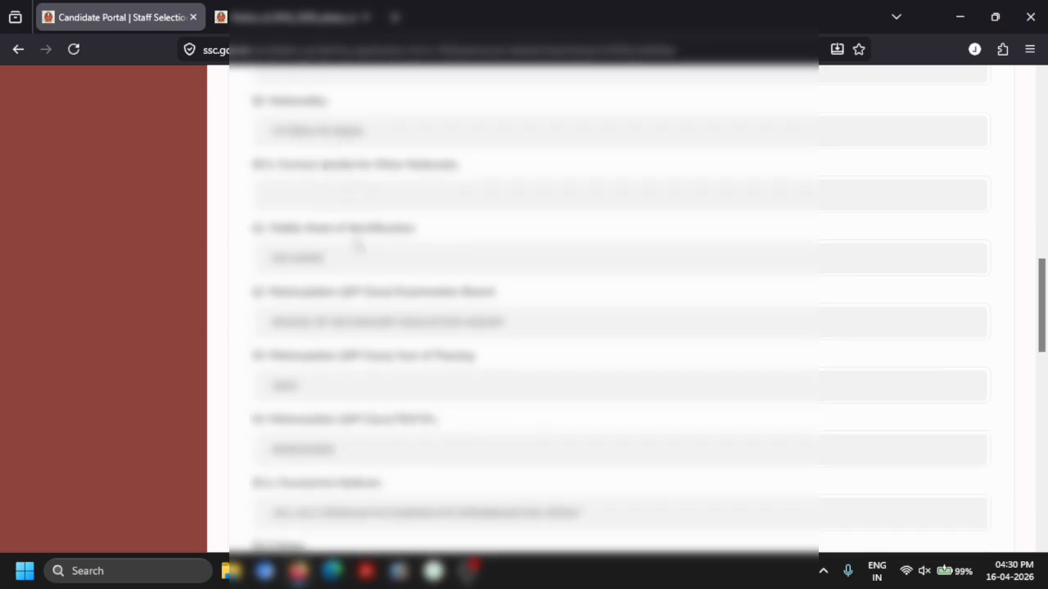
{"action": "scroll", "coordinate": [368, 261], "scroll_direction": "down", "scroll_amount": 1}
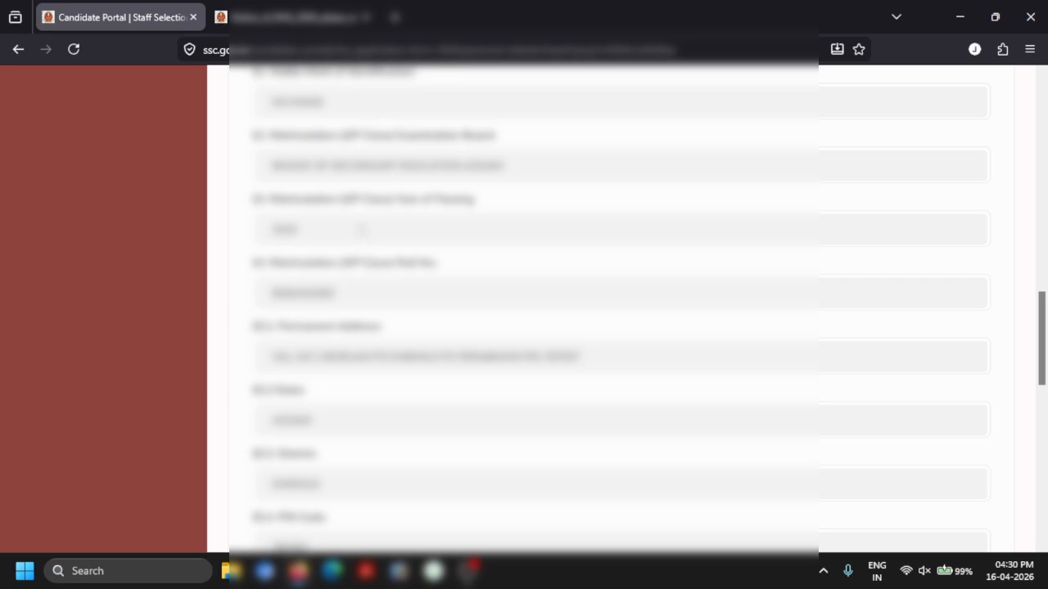
{"action": "scroll", "coordinate": [390, 374], "scroll_direction": "down", "scroll_amount": 5}
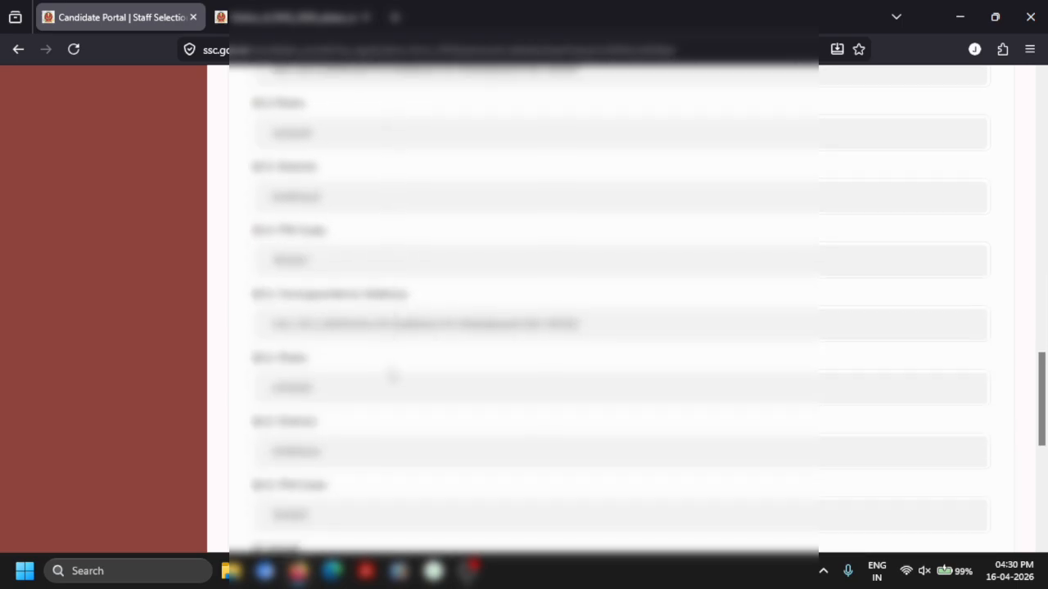
{"action": "scroll", "coordinate": [391, 375], "scroll_direction": "down", "scroll_amount": 5}
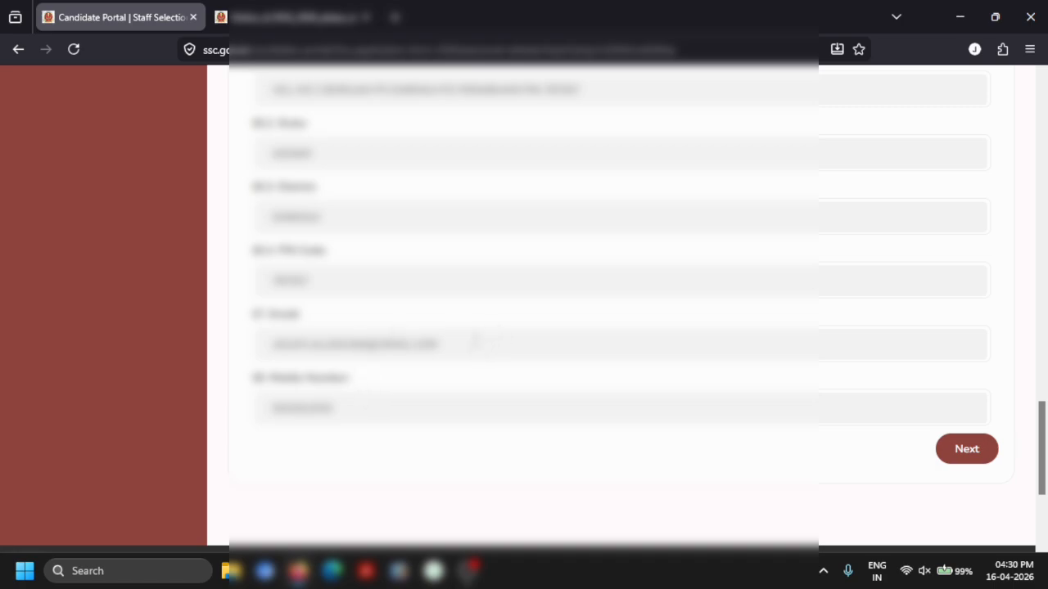
Recheck the correspondence address and contact fields, and save the Personal Details section of the application.
{"action": "scroll", "coordinate": [548, 355], "scroll_direction": "up", "scroll_amount": 2}
{"action": "scroll", "coordinate": [548, 354], "scroll_direction": "down", "scroll_amount": 1}
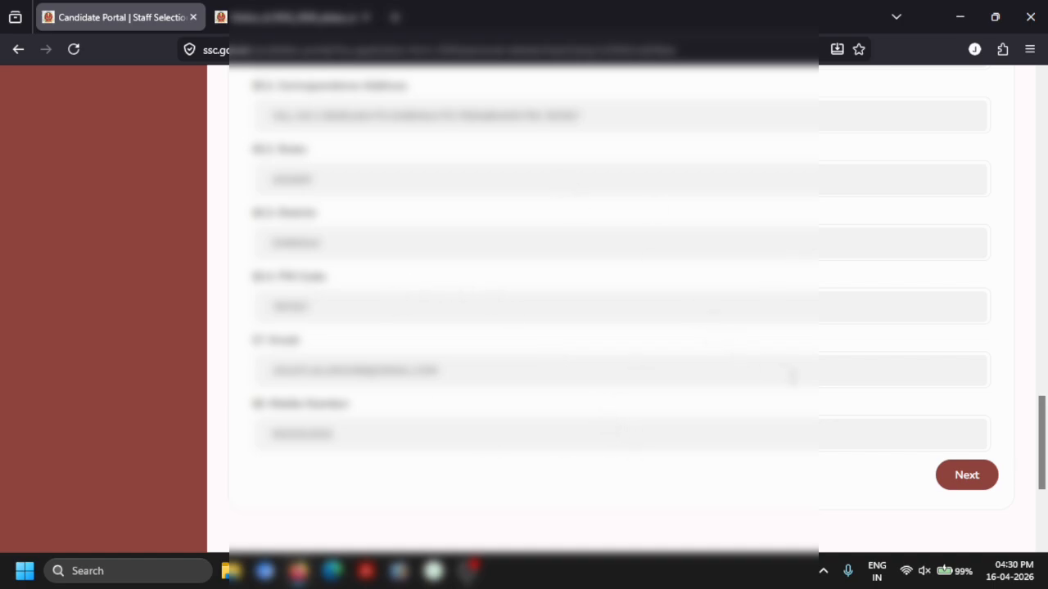
{"action": "left_click", "coordinate": [966, 475]}
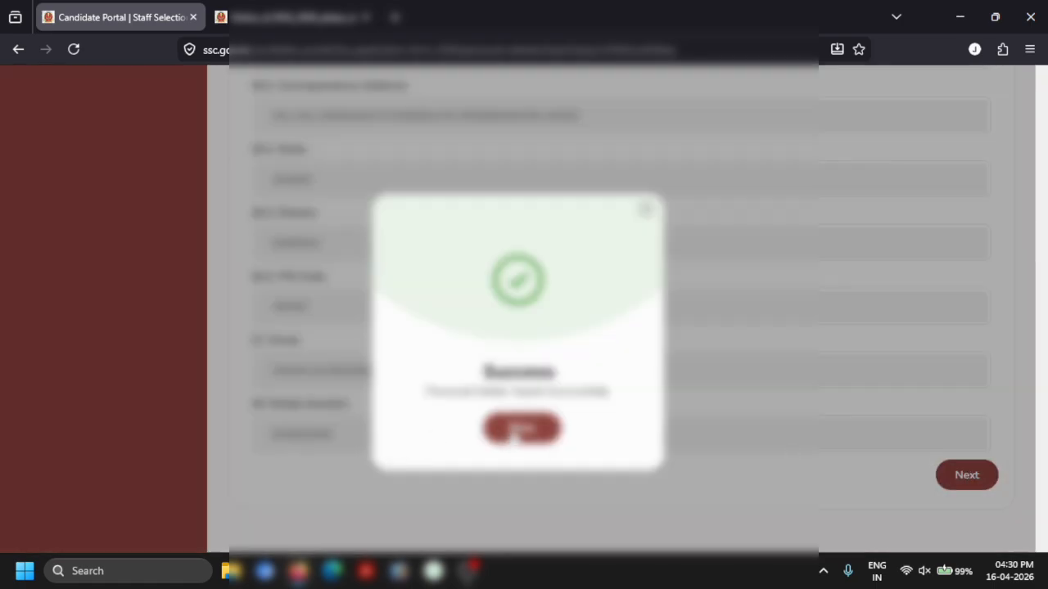
Answer No to the ex-servicemen and government employee questions and save Additional Information-I.
{"action": "left_click", "coordinate": [513, 432]}
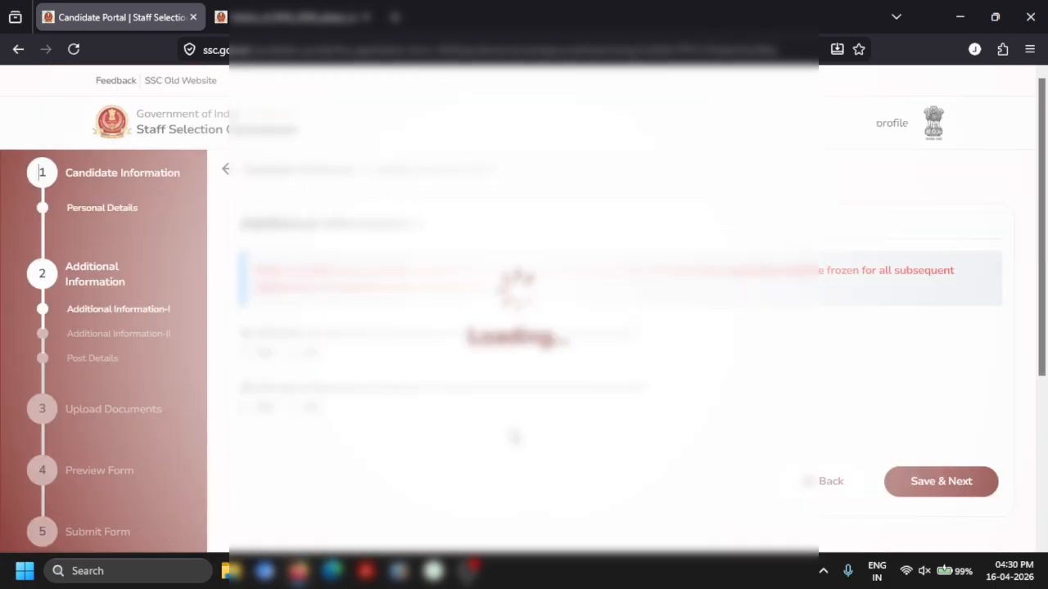
{"action": "scroll", "coordinate": [454, 349], "scroll_direction": "down", "scroll_amount": 1}
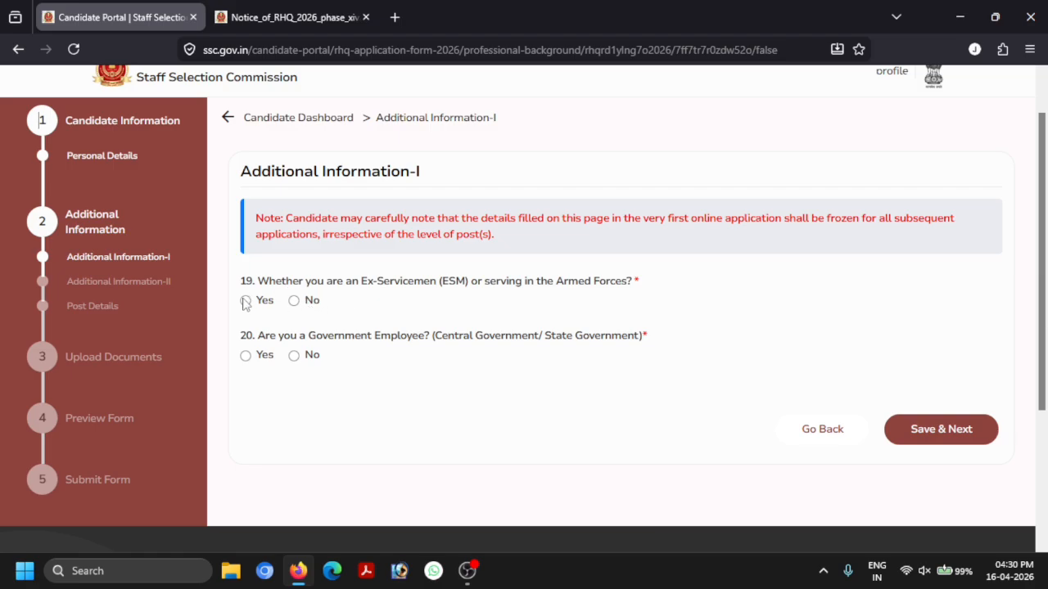
{"action": "left_click", "coordinate": [292, 301]}
{"action": "scroll", "coordinate": [299, 354], "scroll_direction": "down", "scroll_amount": 1}
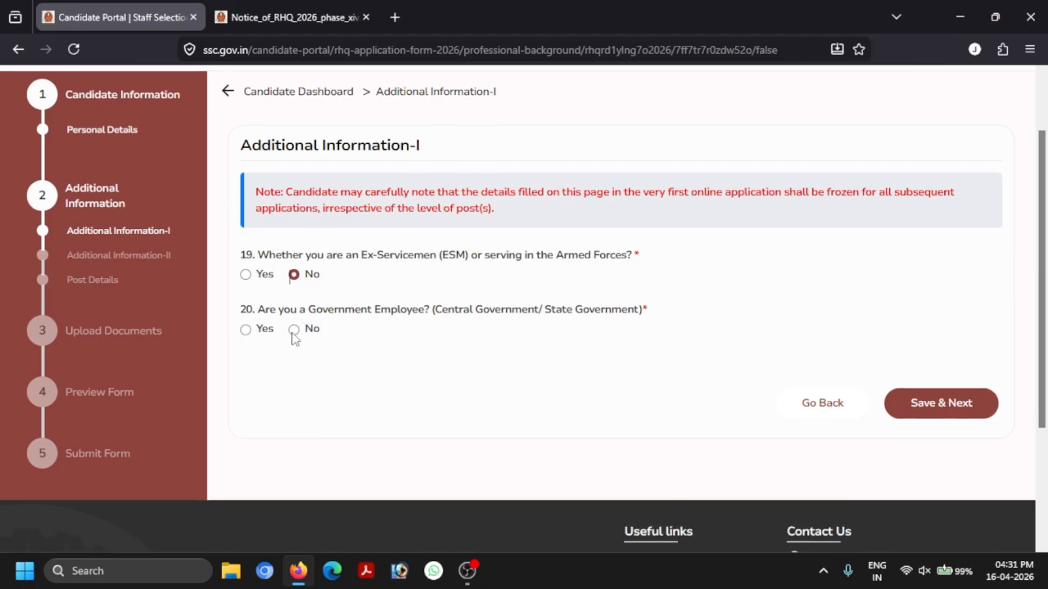
{"action": "left_click", "coordinate": [294, 329]}
{"action": "scroll", "coordinate": [680, 349], "scroll_direction": "down", "scroll_amount": 1}
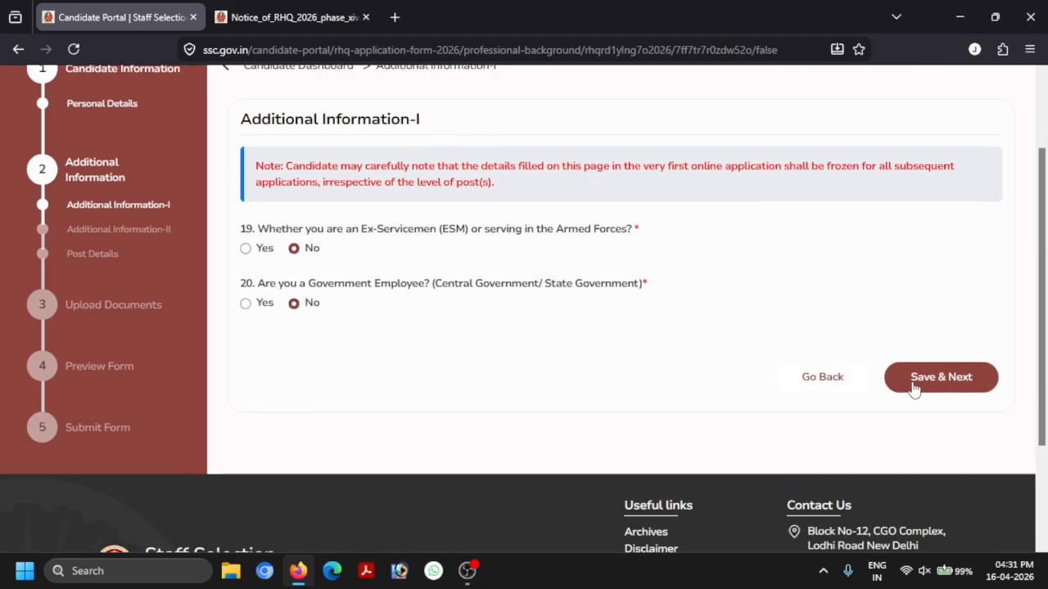
{"action": "left_click", "coordinate": [912, 383]}
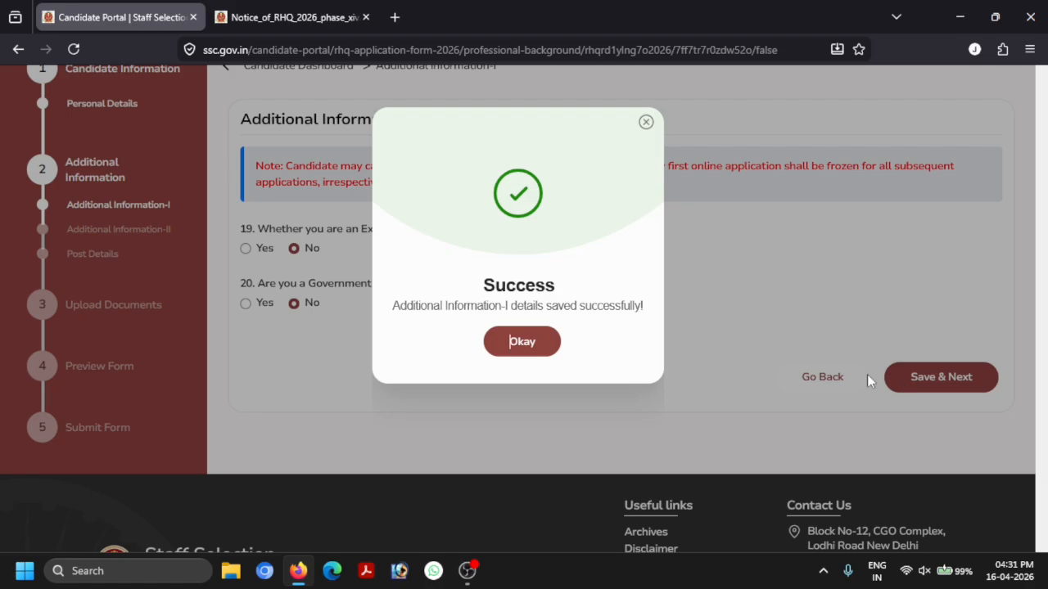
{"action": "left_click", "coordinate": [506, 341]}
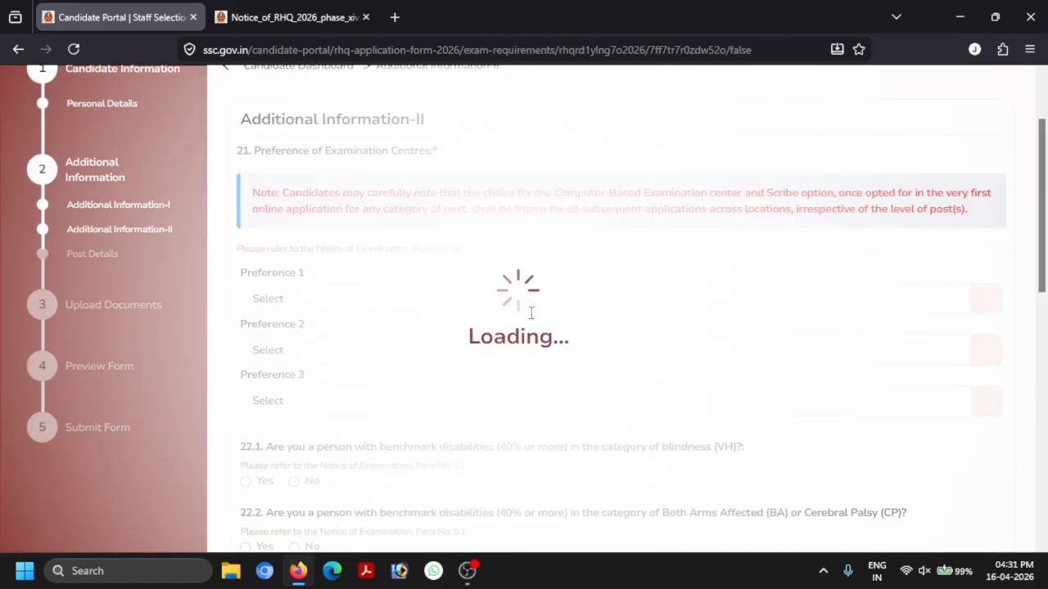
Choose NER-Dibrugarh (5102) as the first examination centre preference in Additional Information-II.
{"action": "scroll", "coordinate": [448, 252], "scroll_direction": "down", "scroll_amount": 4}
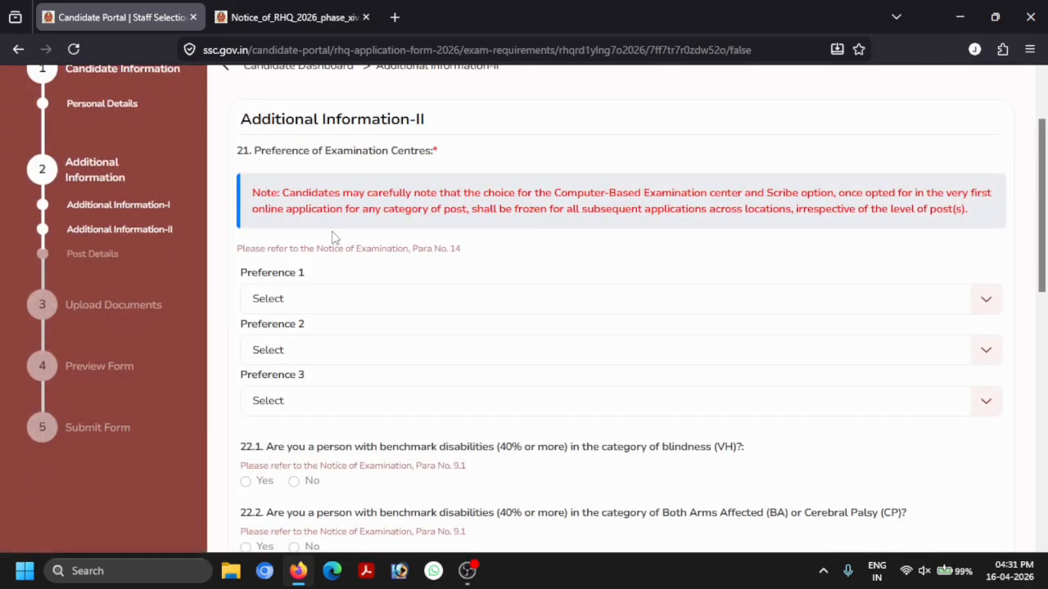
{"action": "scroll", "coordinate": [334, 237], "scroll_direction": "down", "scroll_amount": 2}
{"action": "left_click", "coordinate": [292, 252]}
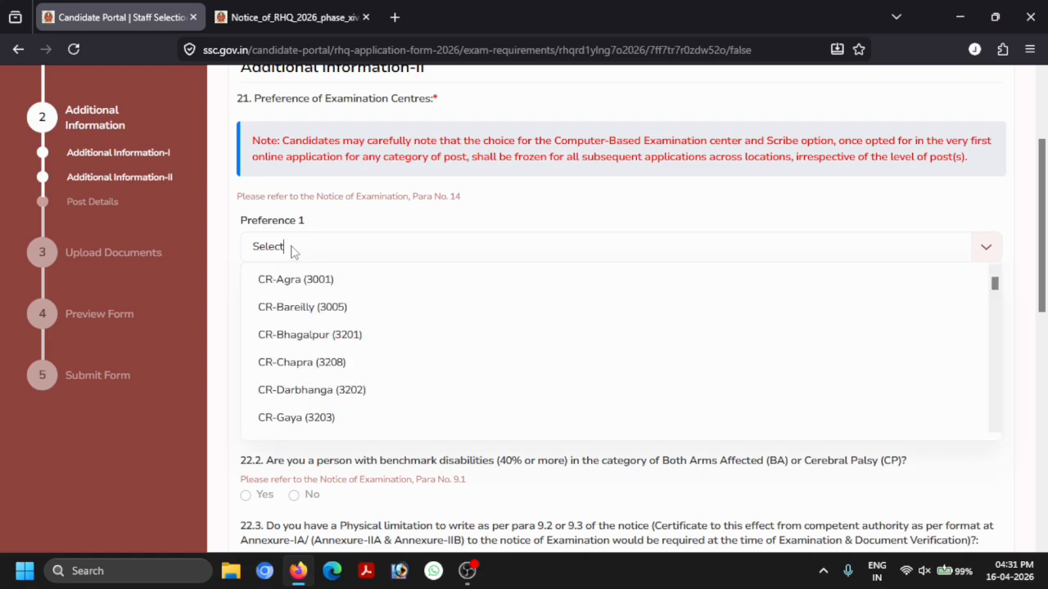
{"action": "scroll", "coordinate": [365, 361], "scroll_direction": "down", "scroll_amount": 7}
{"action": "scroll", "coordinate": [370, 353], "scroll_direction": "down", "scroll_amount": 15}
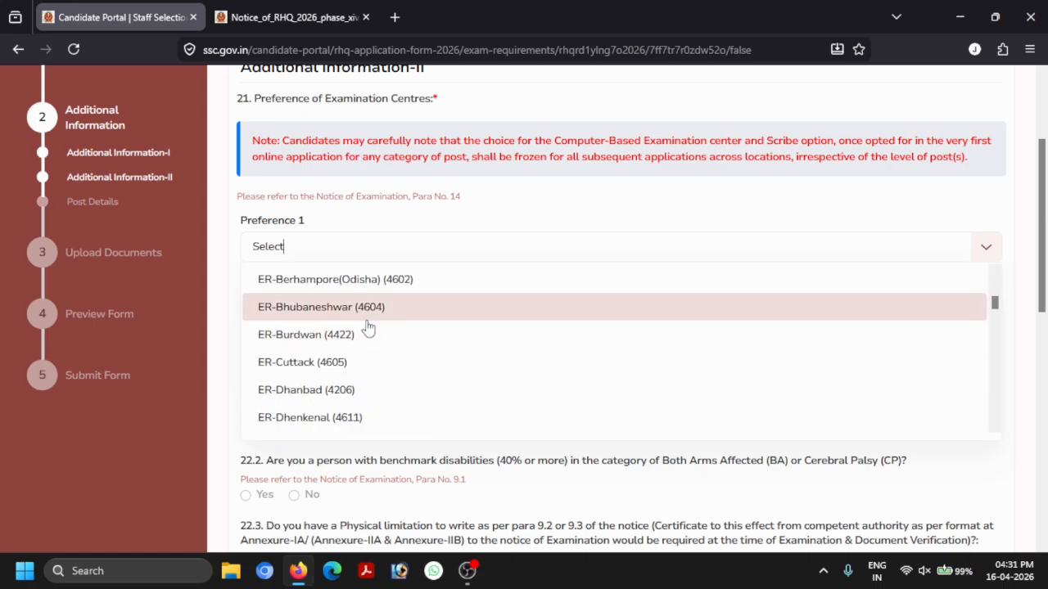
{"action": "scroll", "coordinate": [379, 344], "scroll_direction": "down", "scroll_amount": 15}
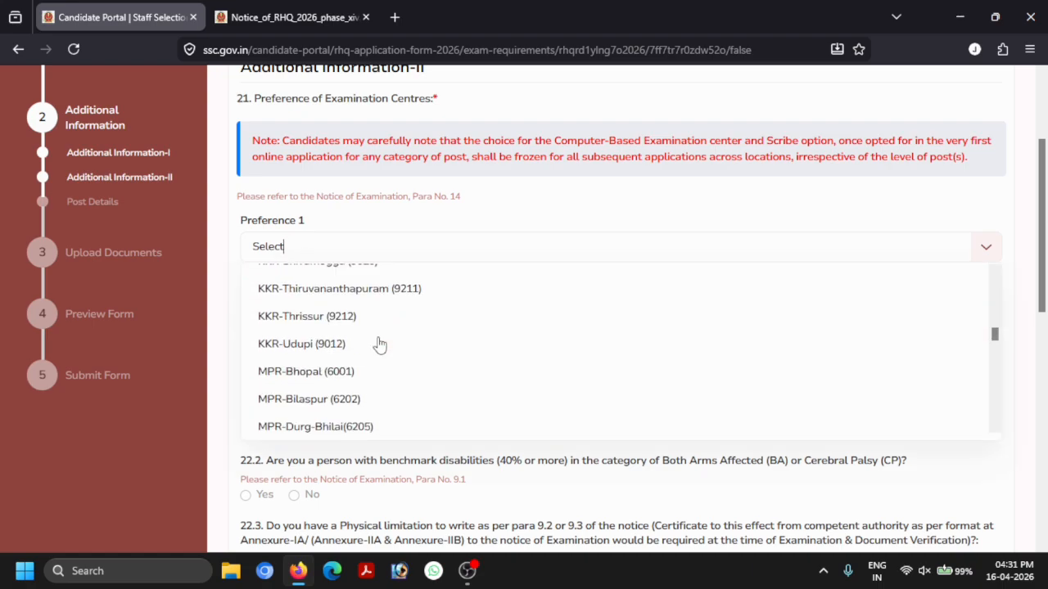
{"action": "scroll", "coordinate": [382, 345], "scroll_direction": "down", "scroll_amount": 4}
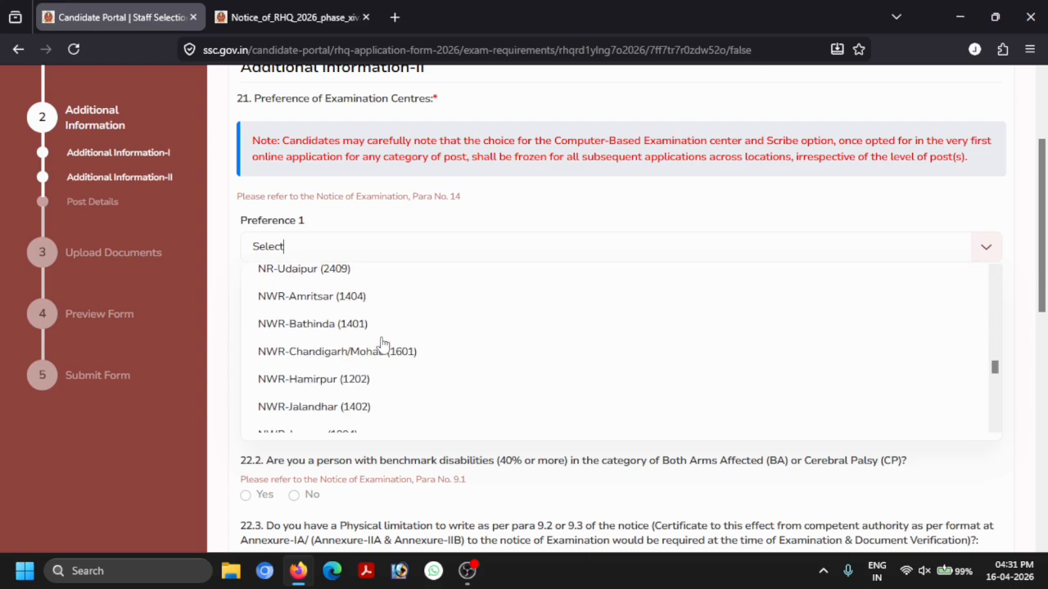
{"action": "scroll", "coordinate": [383, 343], "scroll_direction": "up", "scroll_amount": 5}
{"action": "scroll", "coordinate": [381, 339], "scroll_direction": "up", "scroll_amount": 6}
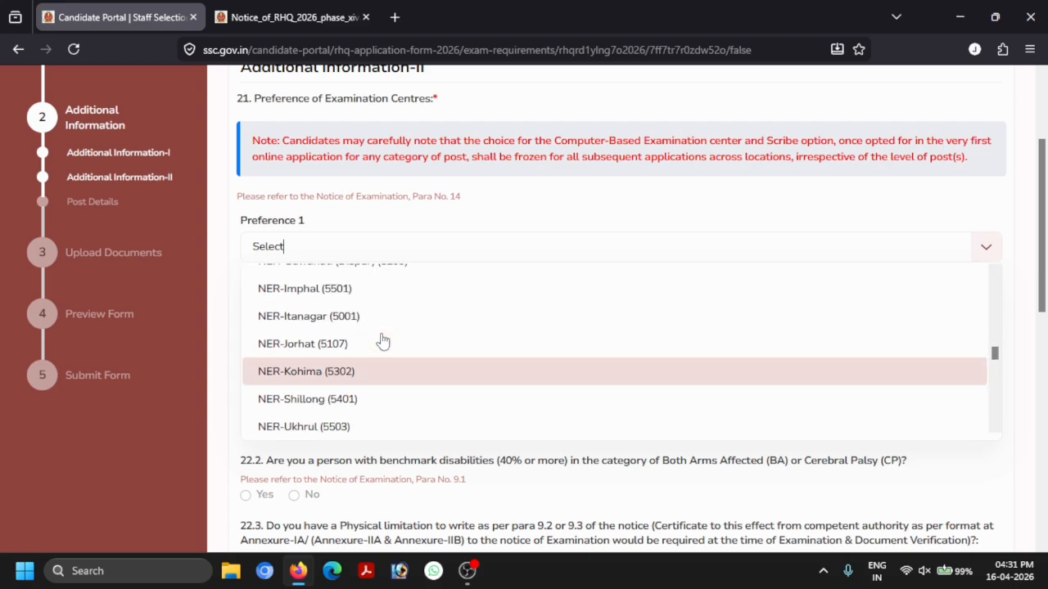
{"action": "scroll", "coordinate": [353, 322], "scroll_direction": "up", "scroll_amount": 1}
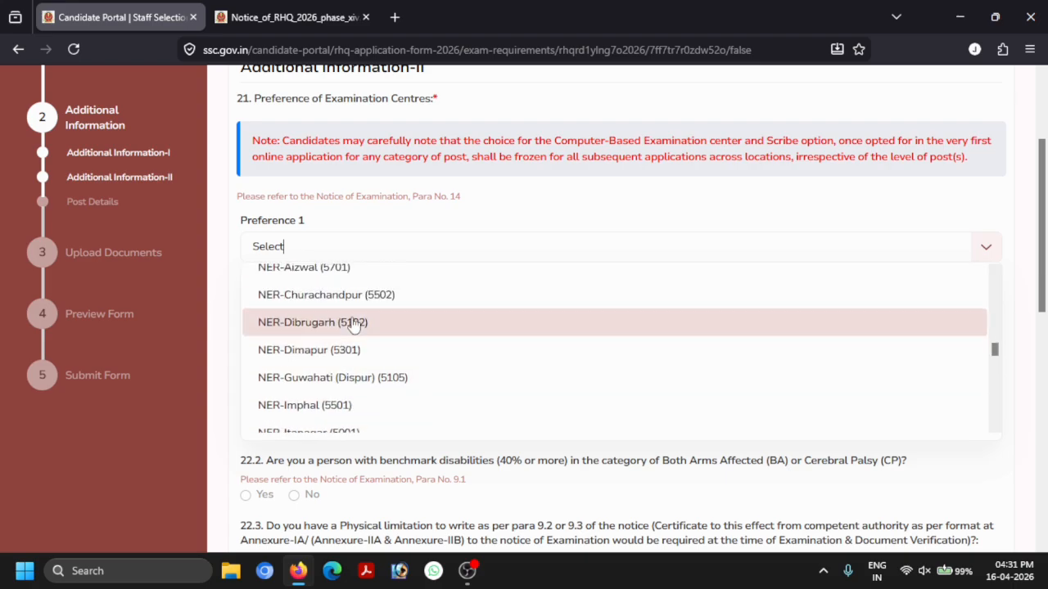
{"action": "scroll", "coordinate": [422, 395], "scroll_direction": "down", "scroll_amount": 3}
{"action": "scroll", "coordinate": [397, 388], "scroll_direction": "up", "scroll_amount": 1}
{"action": "scroll", "coordinate": [395, 386], "scroll_direction": "up", "scroll_amount": 2}
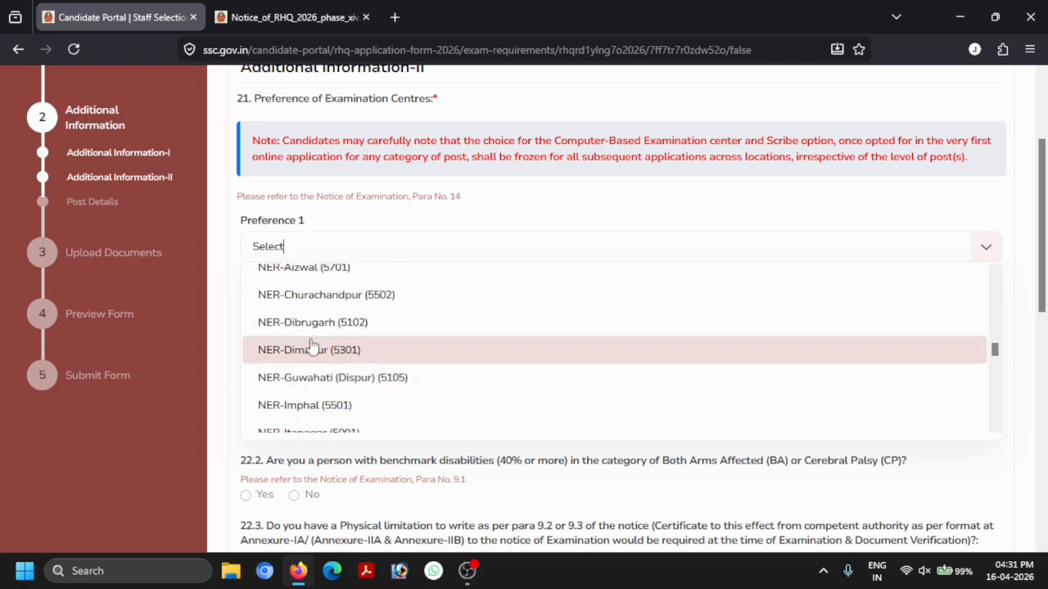
{"action": "left_click", "coordinate": [300, 328]}
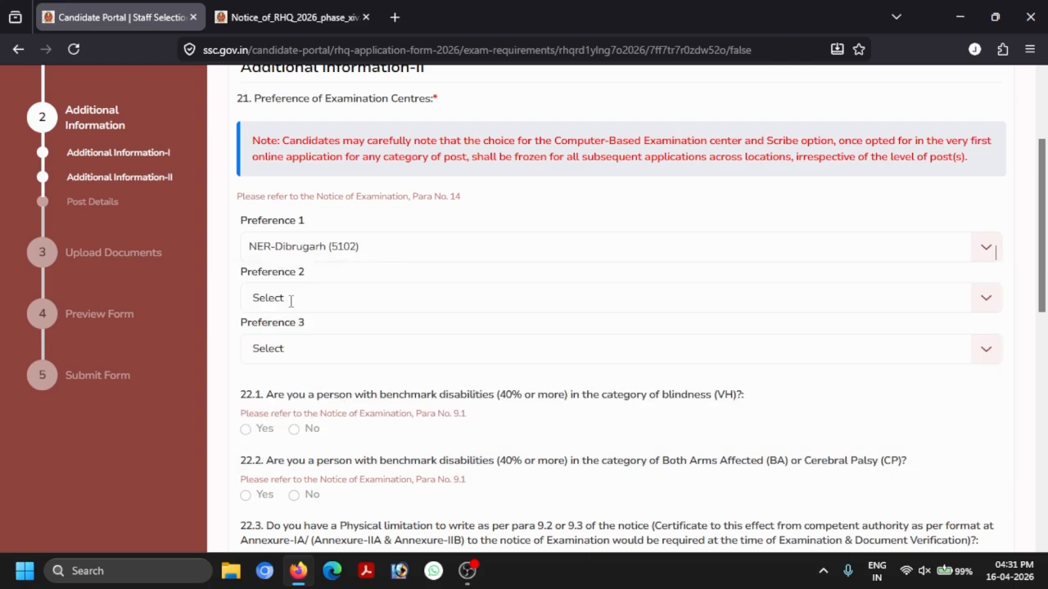
Choose NER-Jorhat (5107) as the second examination centre preference.
{"action": "left_click", "coordinate": [341, 303]}
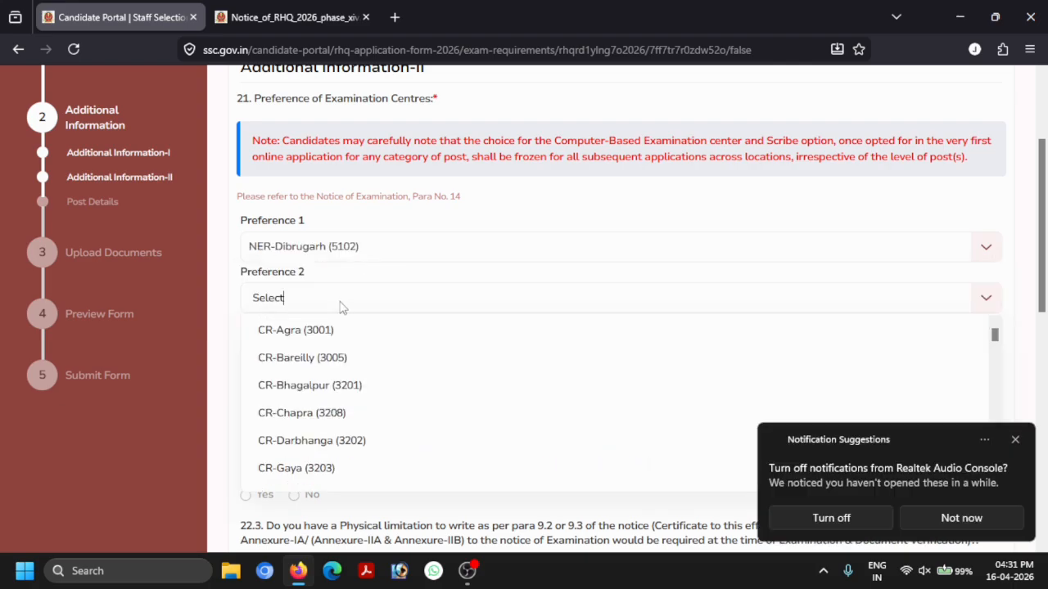
{"action": "left_click", "coordinate": [413, 307]}
{"action": "scroll", "coordinate": [321, 297], "scroll_direction": "down", "scroll_amount": 1}
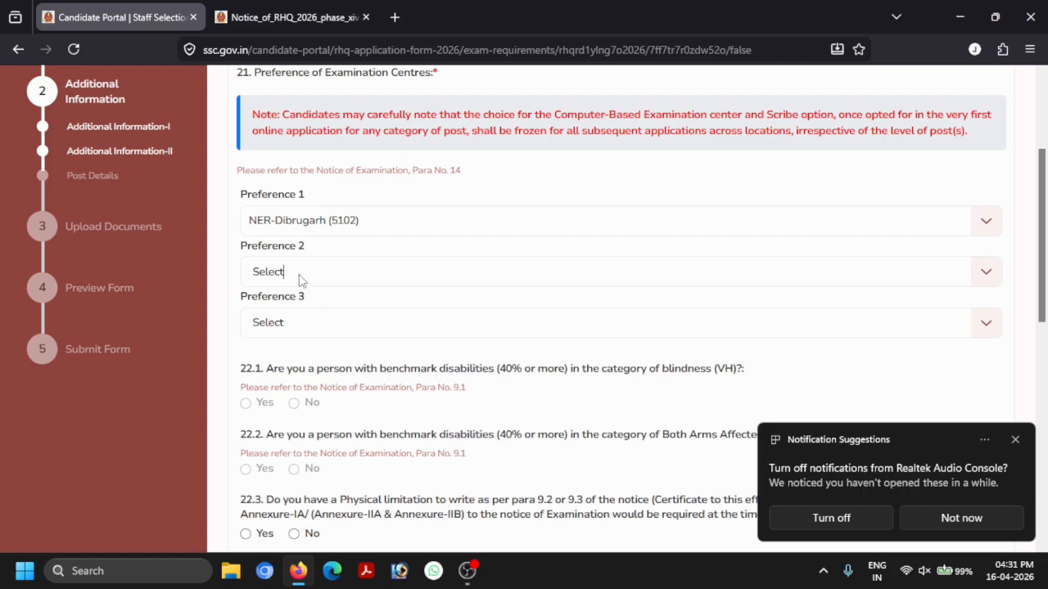
{"action": "left_click", "coordinate": [299, 280]}
{"action": "scroll", "coordinate": [404, 402], "scroll_direction": "down", "scroll_amount": 5}
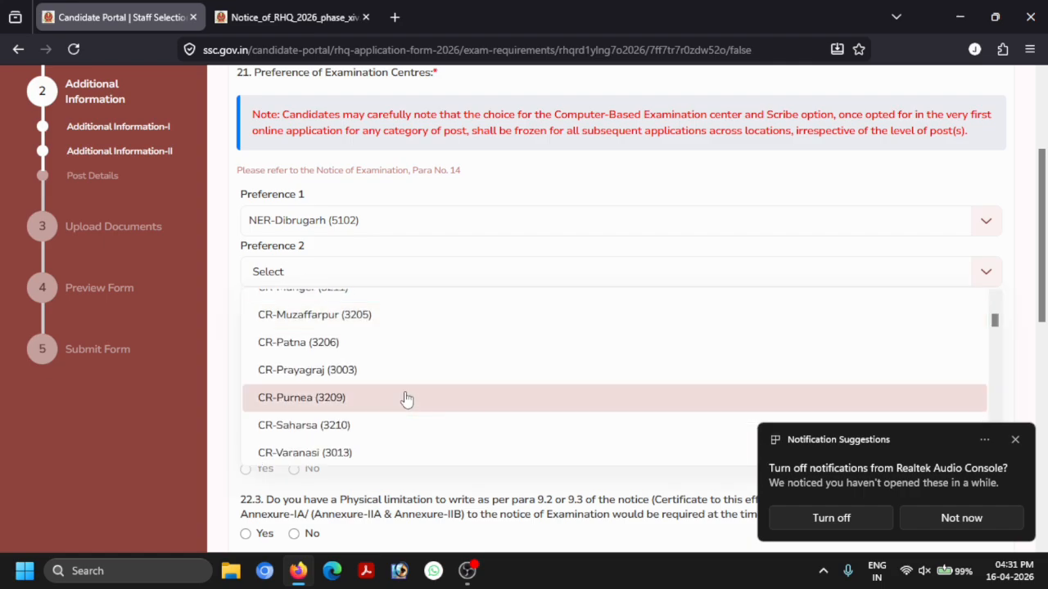
{"action": "scroll", "coordinate": [332, 375], "scroll_direction": "down", "scroll_amount": 4}
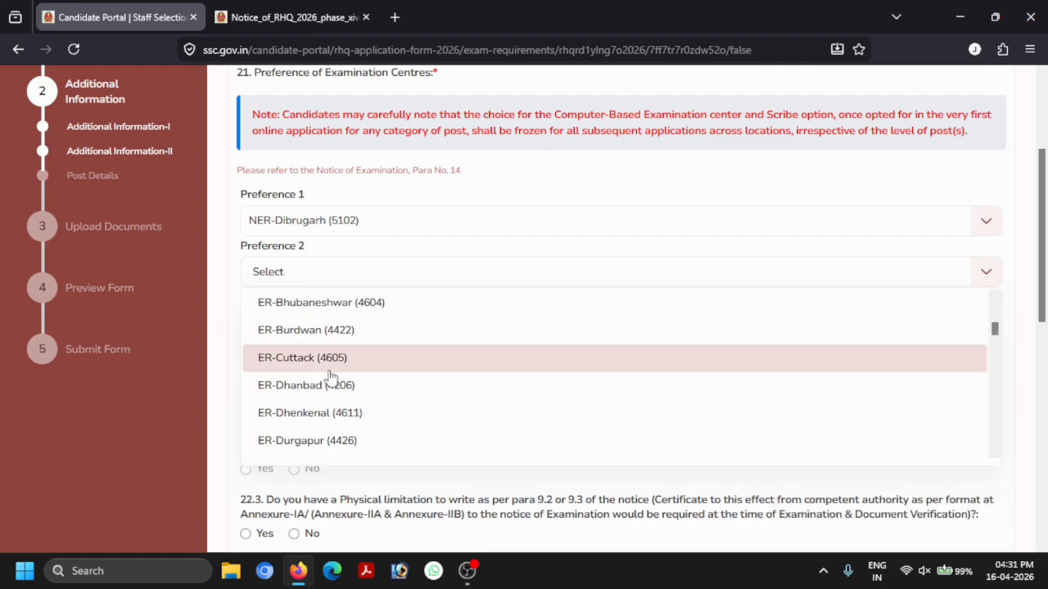
{"action": "scroll", "coordinate": [331, 376], "scroll_direction": "down", "scroll_amount": 10}
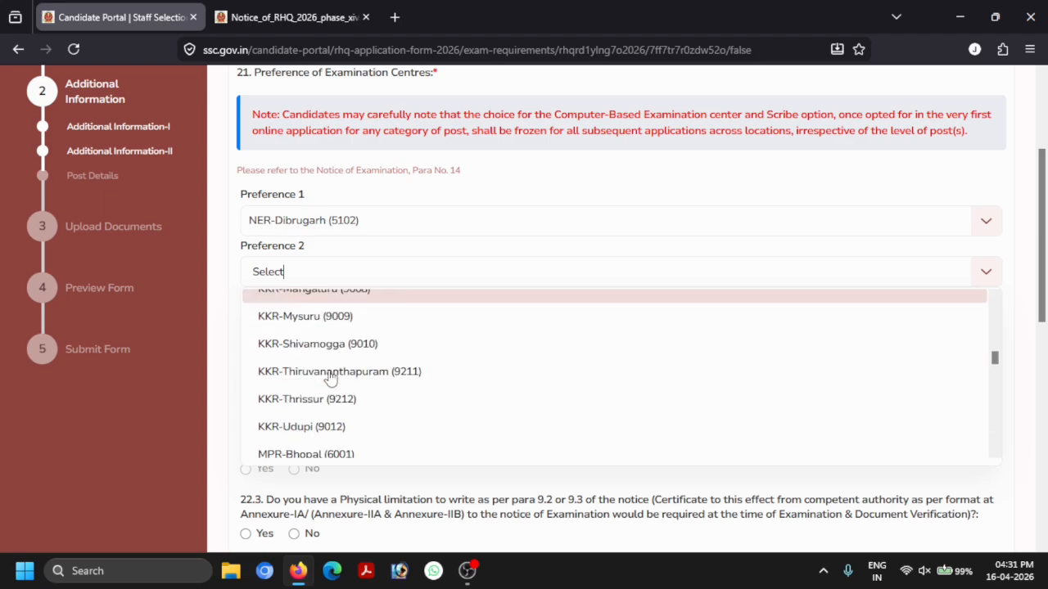
{"action": "scroll", "coordinate": [330, 376], "scroll_direction": "down", "scroll_amount": 10}
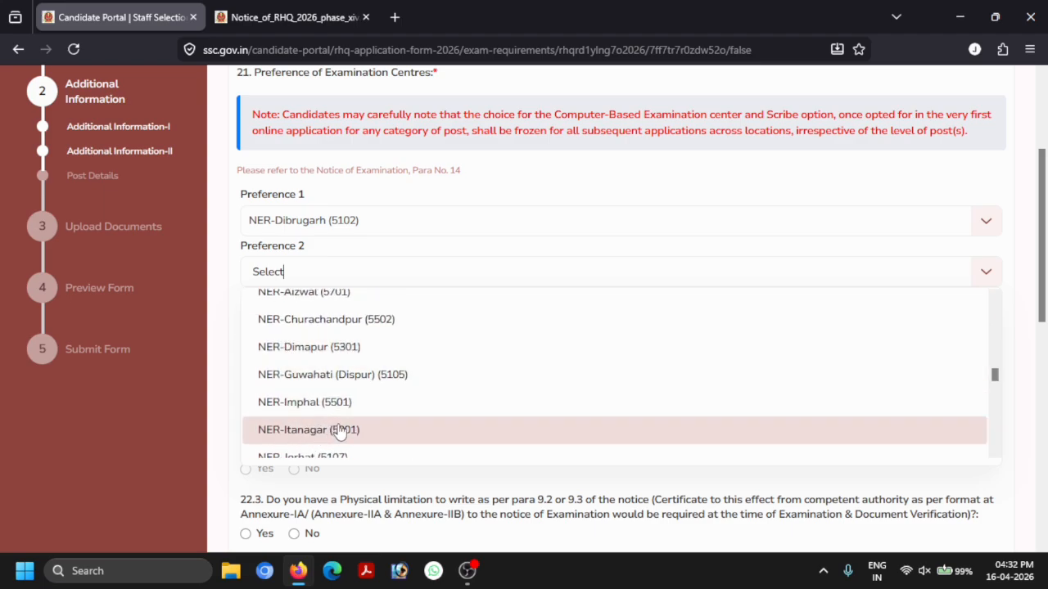
{"action": "scroll", "coordinate": [327, 430], "scroll_direction": "down", "scroll_amount": 1}
{"action": "scroll", "coordinate": [305, 402], "scroll_direction": "up", "scroll_amount": 2}
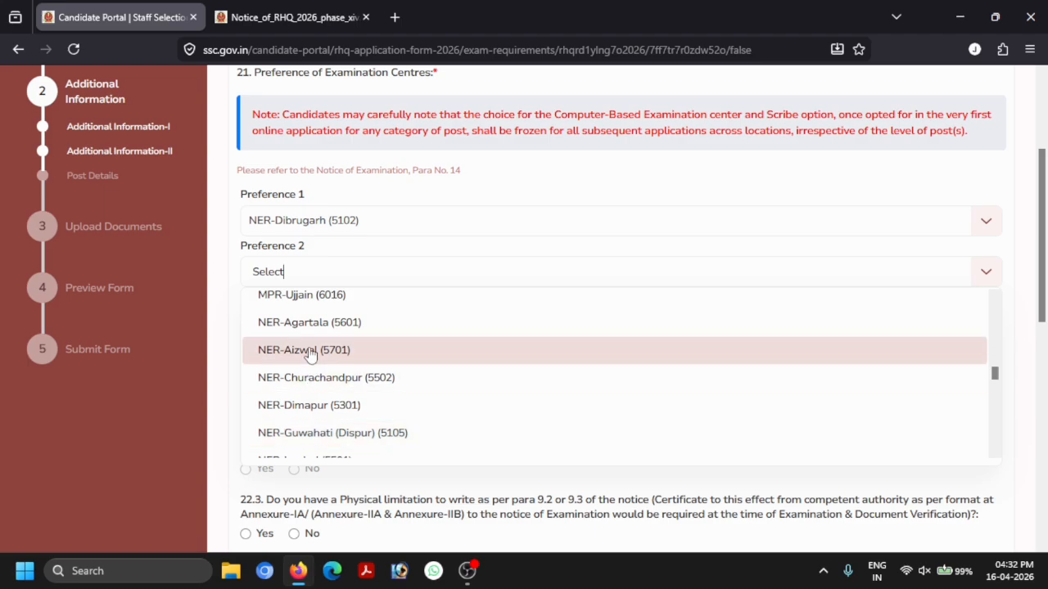
{"action": "scroll", "coordinate": [328, 407], "scroll_direction": "down", "scroll_amount": 2}
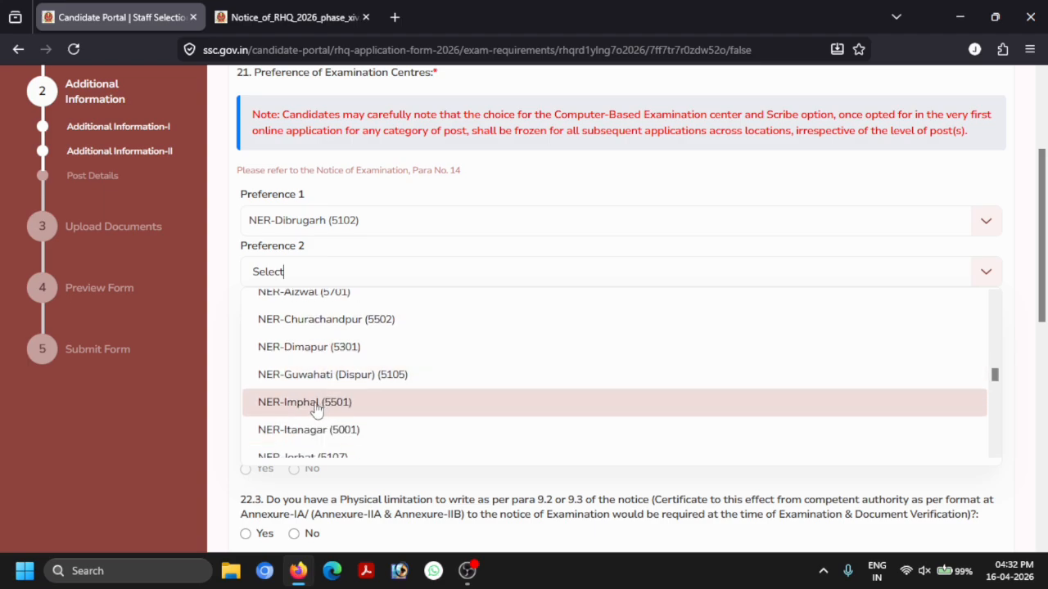
{"action": "scroll", "coordinate": [316, 410], "scroll_direction": "down", "scroll_amount": 2}
{"action": "left_click", "coordinate": [299, 402]}
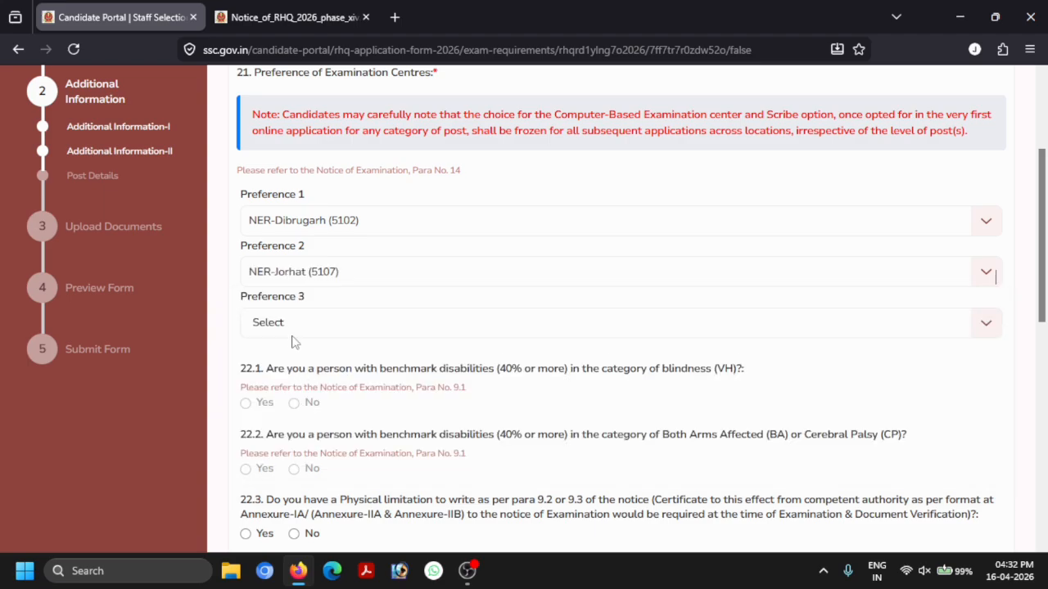
Choose NER-Guwahati (Dispur) (5105) as the third examination centre preference.
{"action": "left_click", "coordinate": [278, 321]}
{"action": "scroll", "coordinate": [336, 393], "scroll_direction": "down", "scroll_amount": 6}
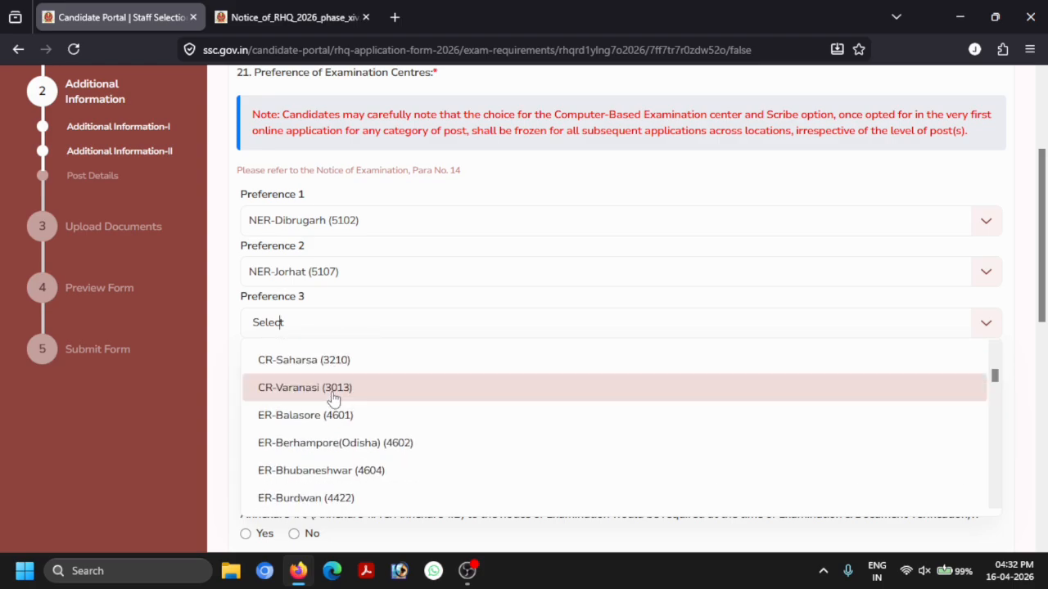
{"action": "scroll", "coordinate": [336, 401], "scroll_direction": "down", "scroll_amount": 15}
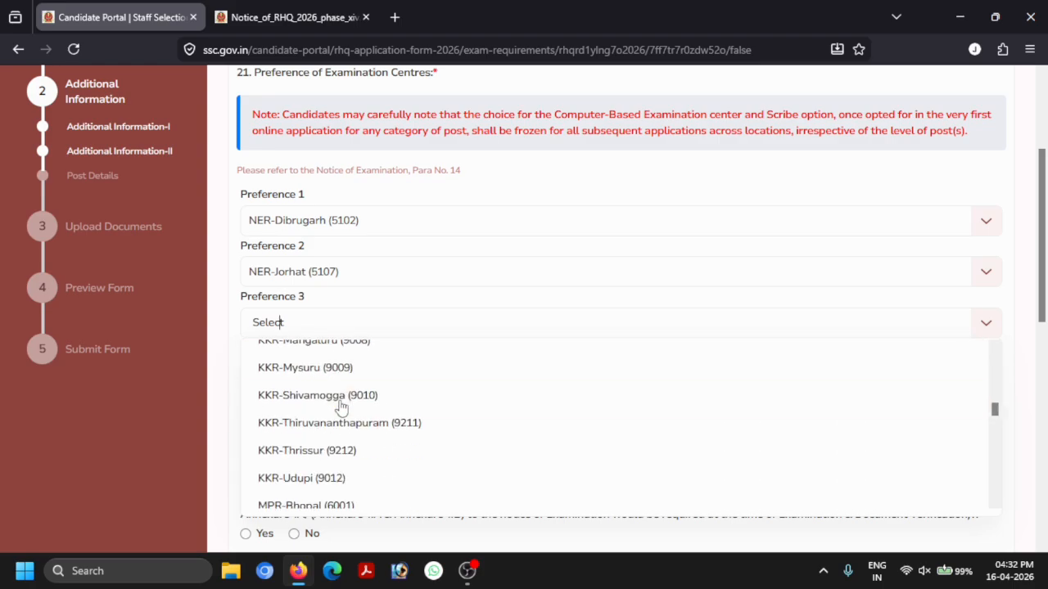
{"action": "scroll", "coordinate": [342, 411], "scroll_direction": "down", "scroll_amount": 2}
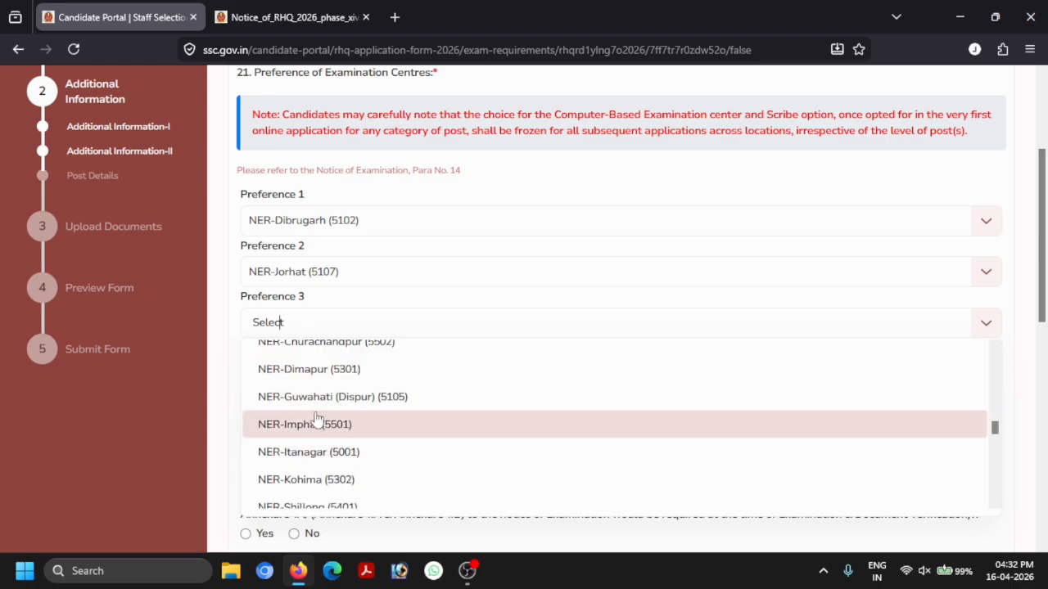
{"action": "left_click", "coordinate": [318, 409]}
Review the benchmark disability questions and answer No to question 22.3 on having a physical limitation to write.
{"action": "scroll", "coordinate": [318, 409], "scroll_direction": "down", "scroll_amount": 2}
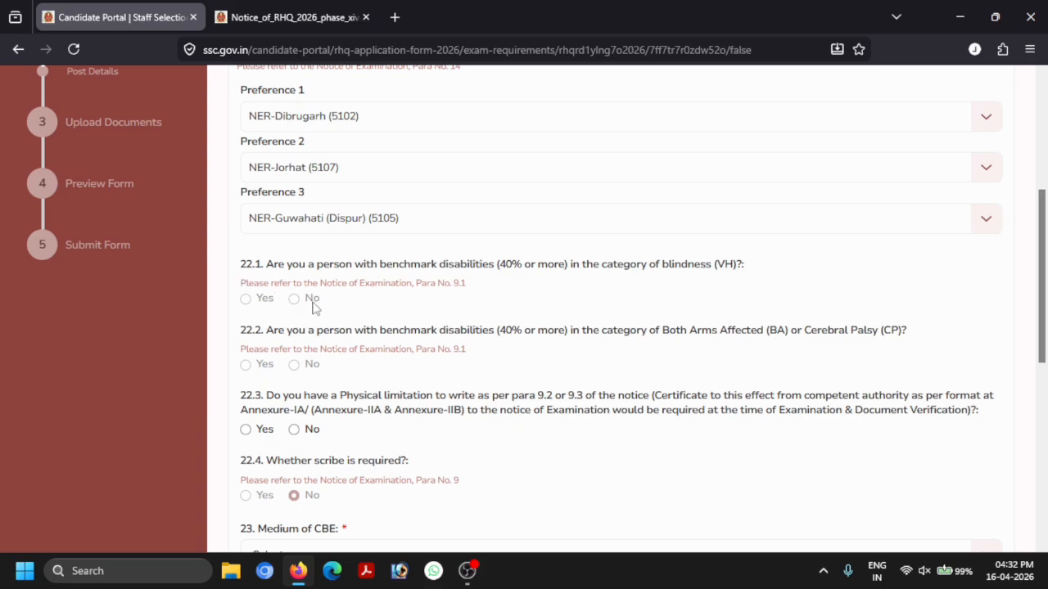
{"action": "scroll", "coordinate": [312, 307], "scroll_direction": "down", "scroll_amount": 1}
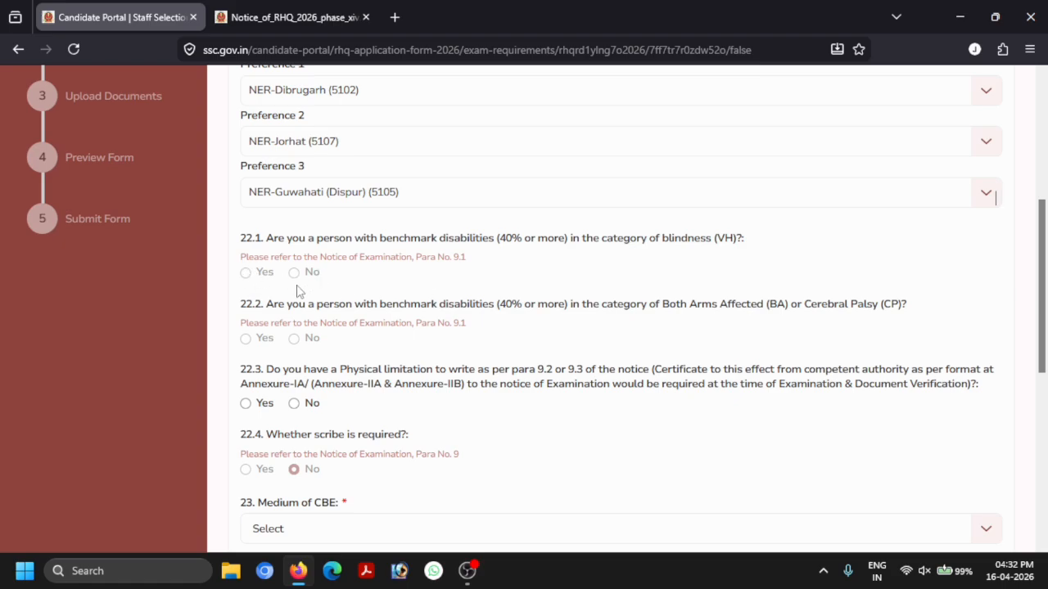
{"action": "scroll", "coordinate": [298, 291], "scroll_direction": "down", "scroll_amount": 1}
{"action": "scroll", "coordinate": [393, 325], "scroll_direction": "down", "scroll_amount": 1}
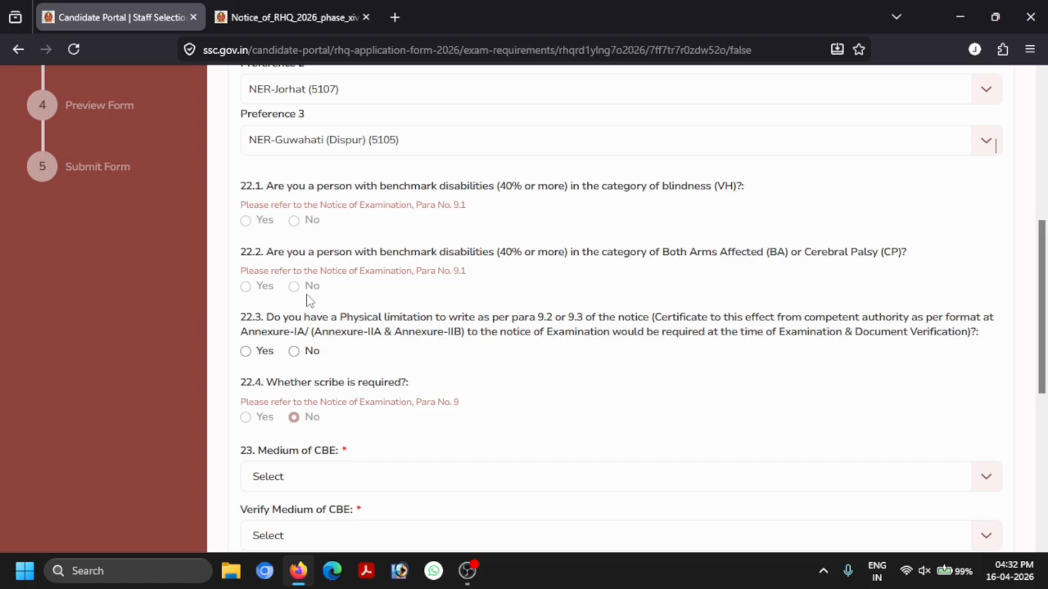
{"action": "scroll", "coordinate": [321, 303], "scroll_direction": "down", "scroll_amount": 1}
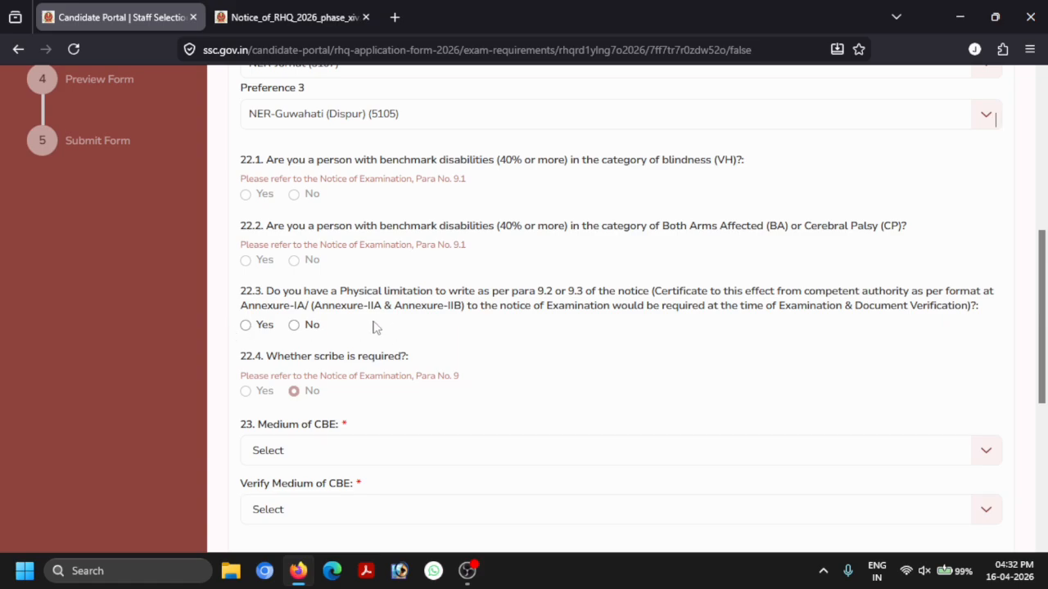
{"action": "left_click", "coordinate": [294, 325]}
Set both the Medium of CBE and its verification field to Hindi.
{"action": "scroll", "coordinate": [495, 319], "scroll_direction": "down", "scroll_amount": 2}
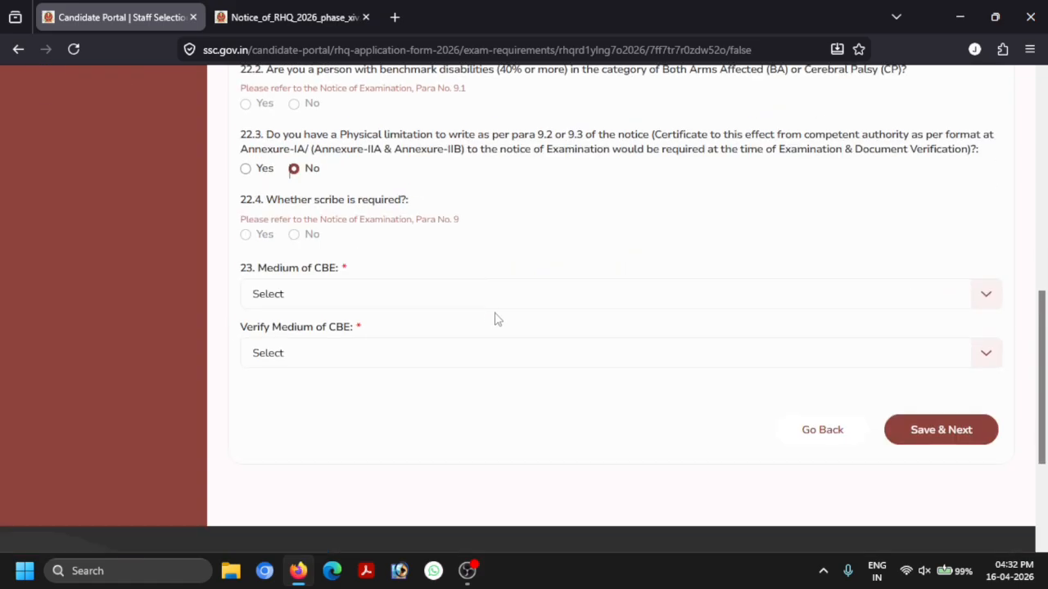
{"action": "left_click", "coordinate": [339, 298]}
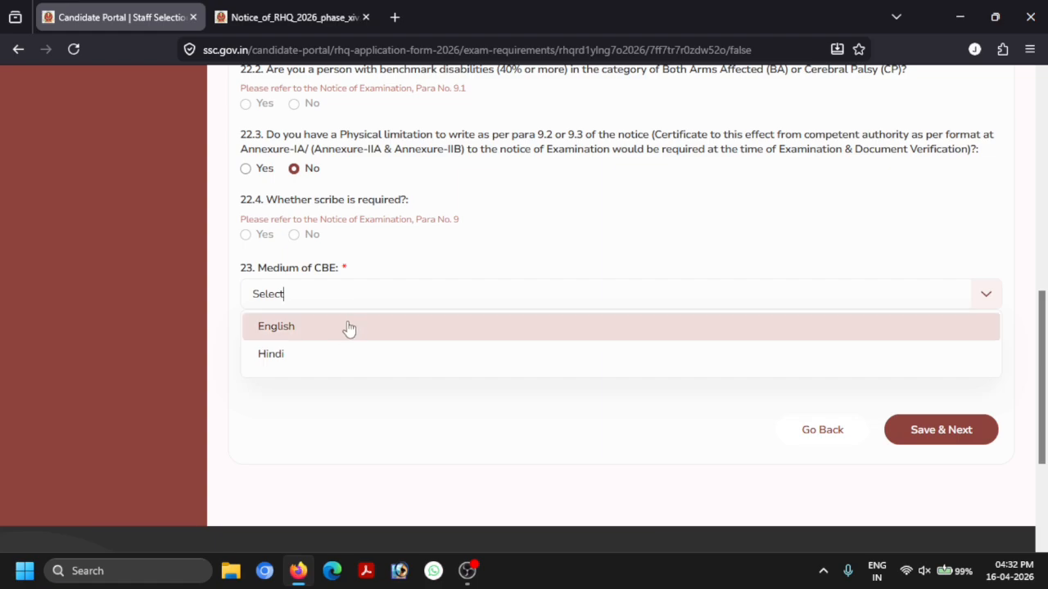
{"action": "left_click", "coordinate": [321, 352]}
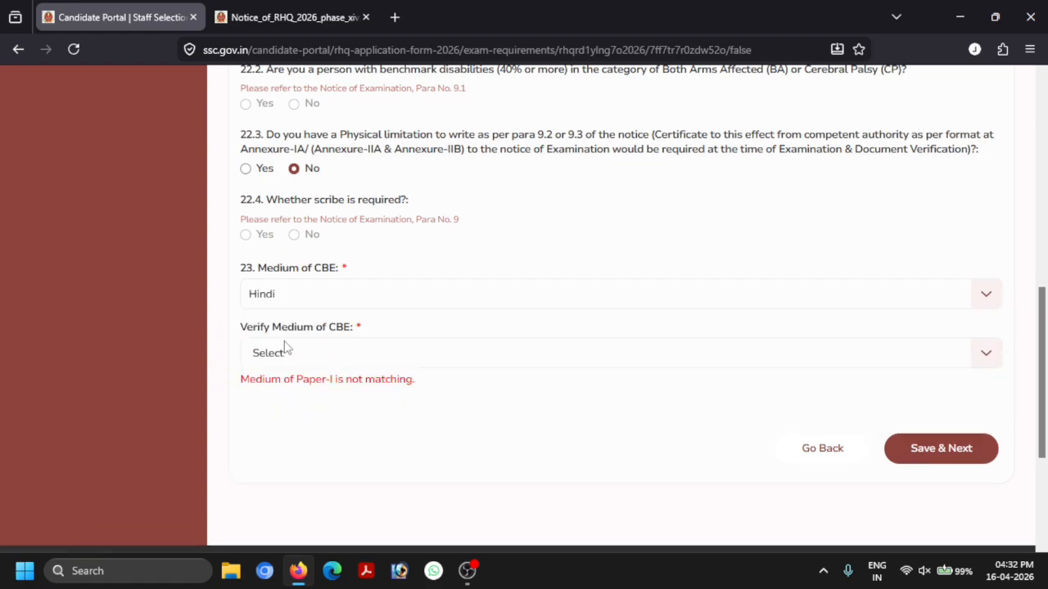
{"action": "left_click", "coordinate": [311, 352]}
{"action": "left_click", "coordinate": [294, 425]}
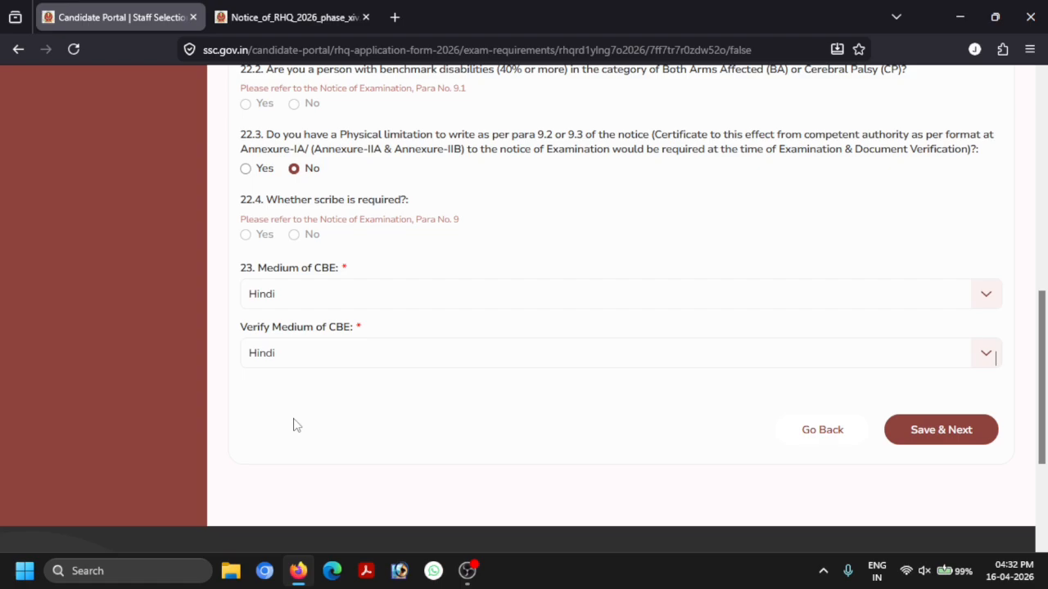
Reselect Hindi as the verified Medium of CBE, save the Additional Information-II section and continue to Post Details.
{"action": "left_click", "coordinate": [354, 353]}
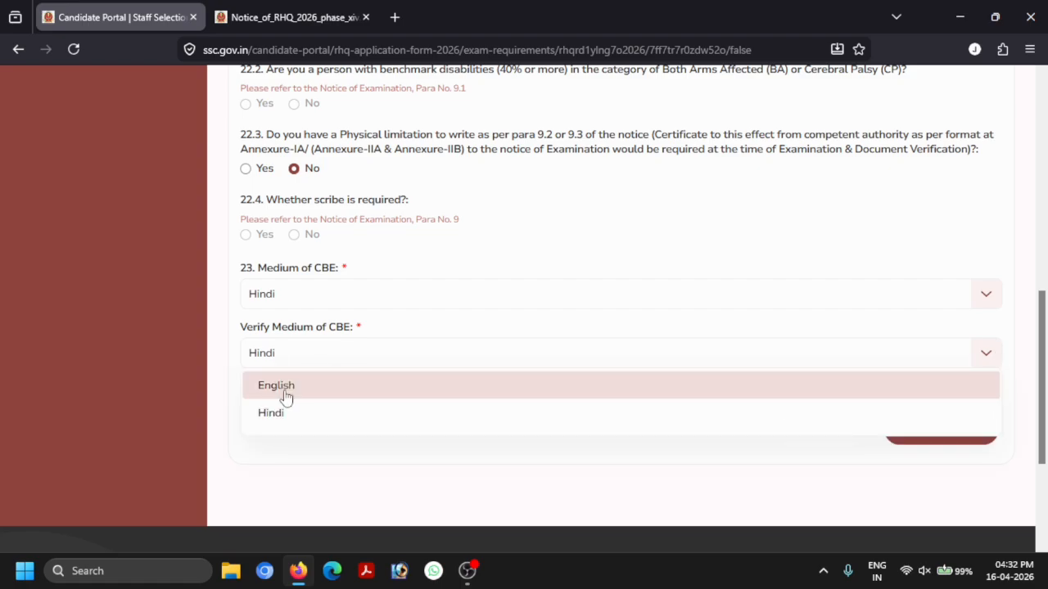
{"action": "left_click", "coordinate": [309, 409]}
{"action": "left_click", "coordinate": [911, 444]}
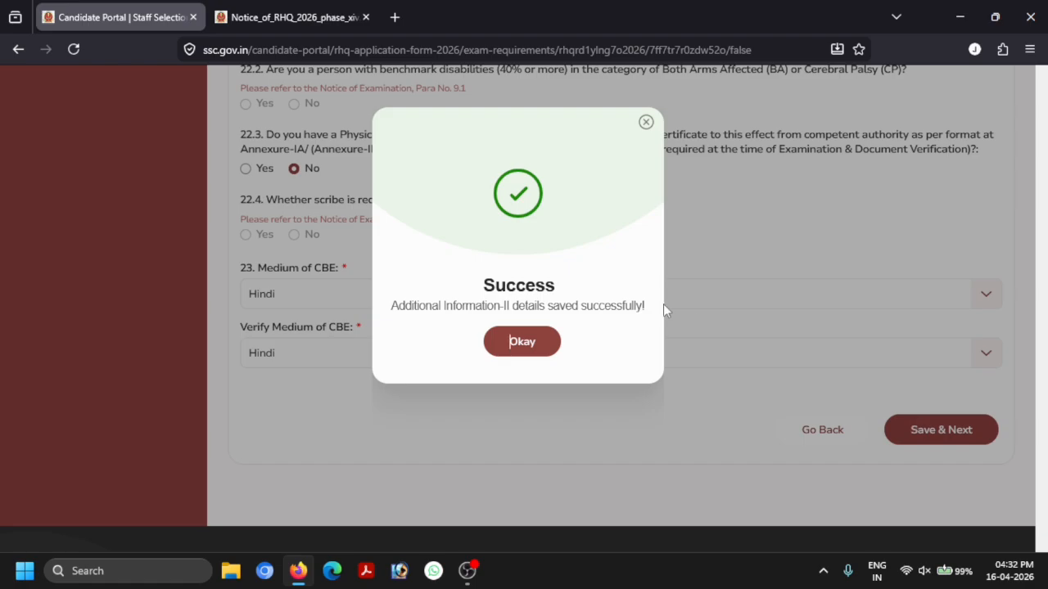
{"action": "left_click", "coordinate": [514, 340]}
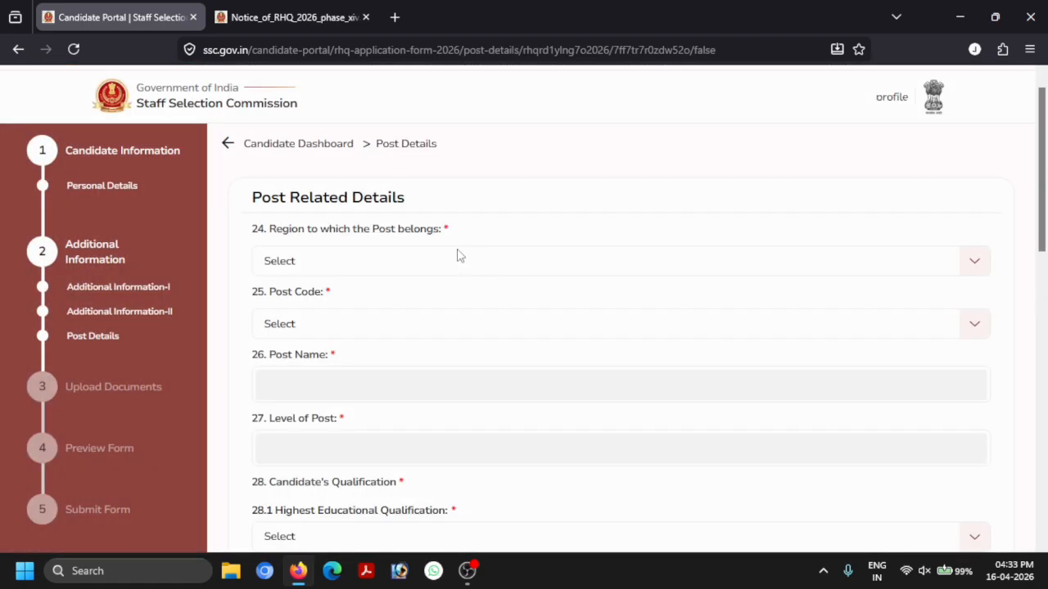
Look over the region options for the post, and go through the Phase-XIV notice from page 11 to the post-wise vacancy table.
{"action": "left_click", "coordinate": [458, 255]}
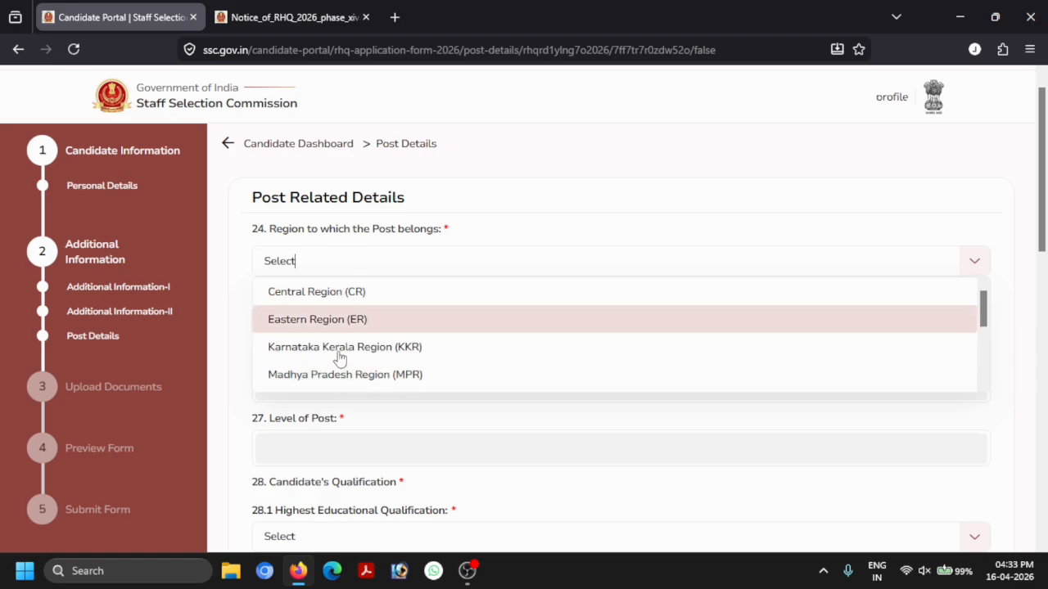
{"action": "left_click", "coordinate": [320, 262]}
{"action": "left_click", "coordinate": [311, 10]}
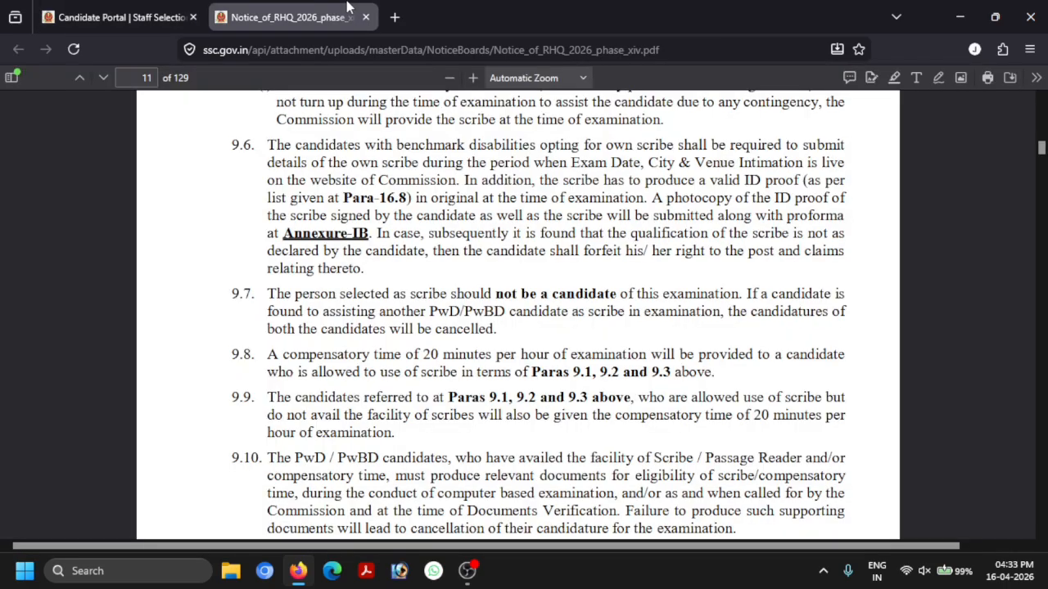
{"action": "scroll", "coordinate": [591, 179], "scroll_direction": "down", "scroll_amount": 10}
{"action": "scroll", "coordinate": [591, 177], "scroll_direction": "down", "scroll_amount": 15}
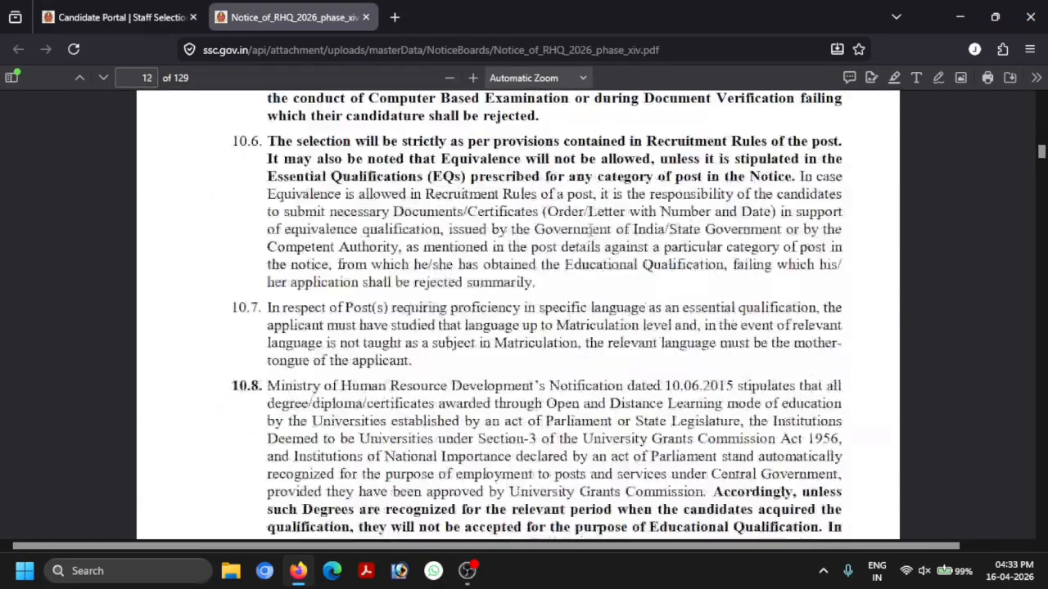
{"action": "scroll", "coordinate": [563, 197], "scroll_direction": "down", "scroll_amount": 10}
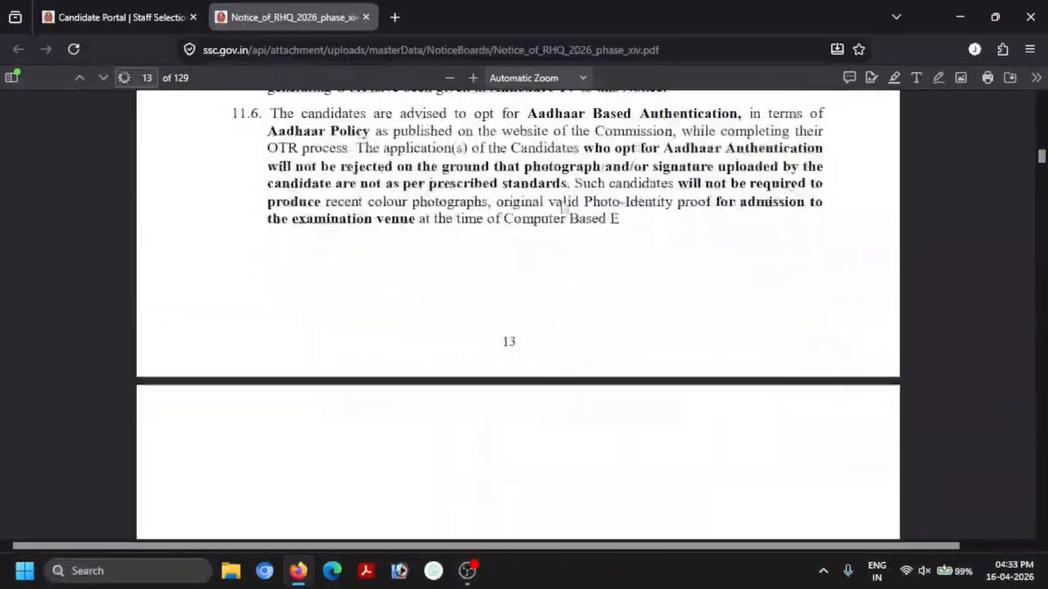
{"action": "scroll", "coordinate": [573, 180], "scroll_direction": "down", "scroll_amount": 12}
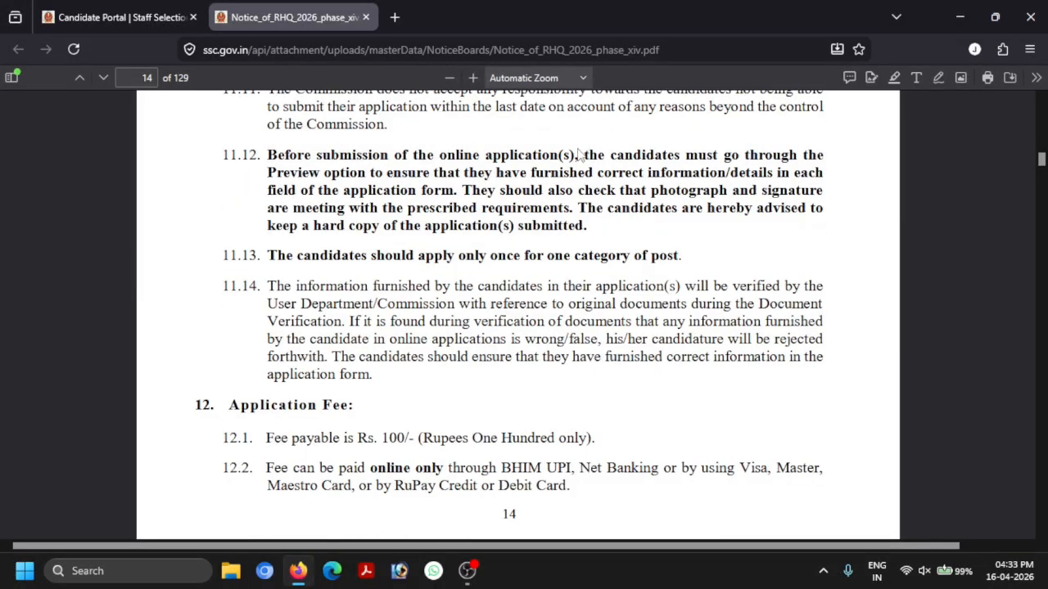
{"action": "scroll", "coordinate": [578, 153], "scroll_direction": "down", "scroll_amount": 10}
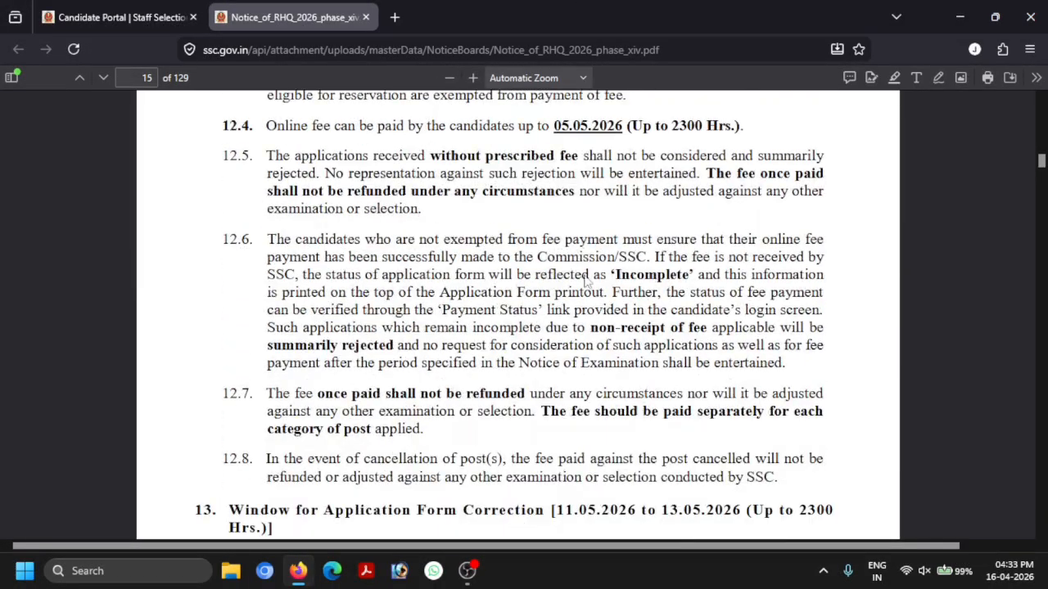
{"action": "scroll", "coordinate": [573, 253], "scroll_direction": "down", "scroll_amount": 10}
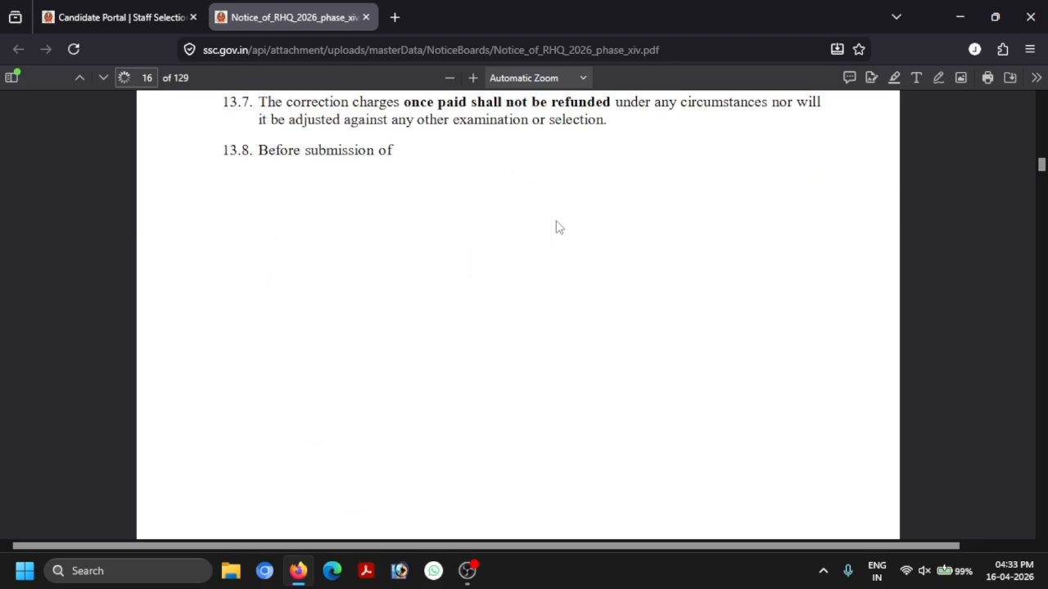
{"action": "scroll", "coordinate": [556, 221], "scroll_direction": "down", "scroll_amount": 10}
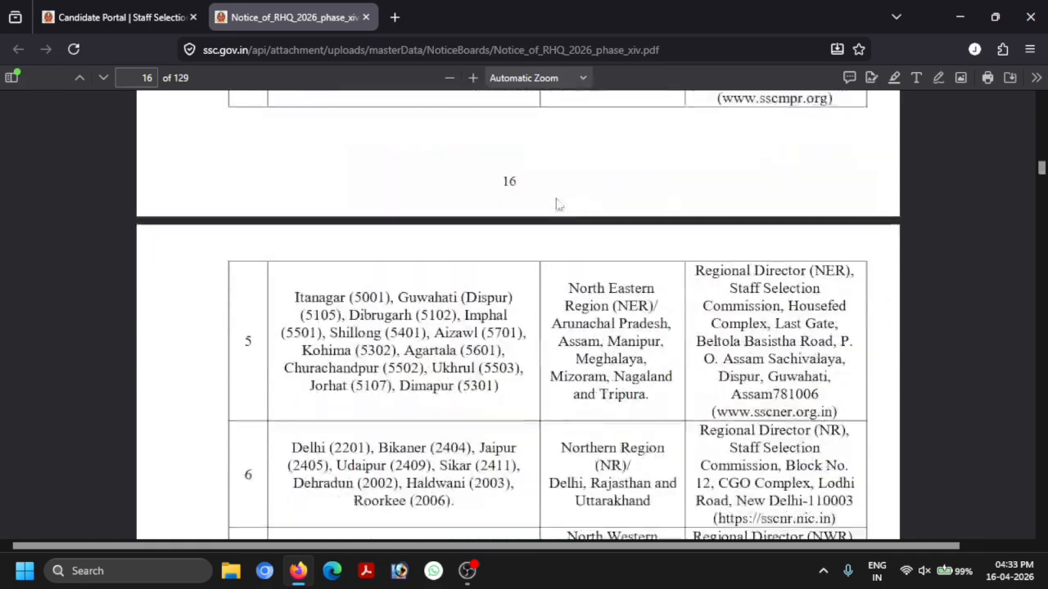
{"action": "scroll", "coordinate": [556, 205], "scroll_direction": "down", "scroll_amount": 12}
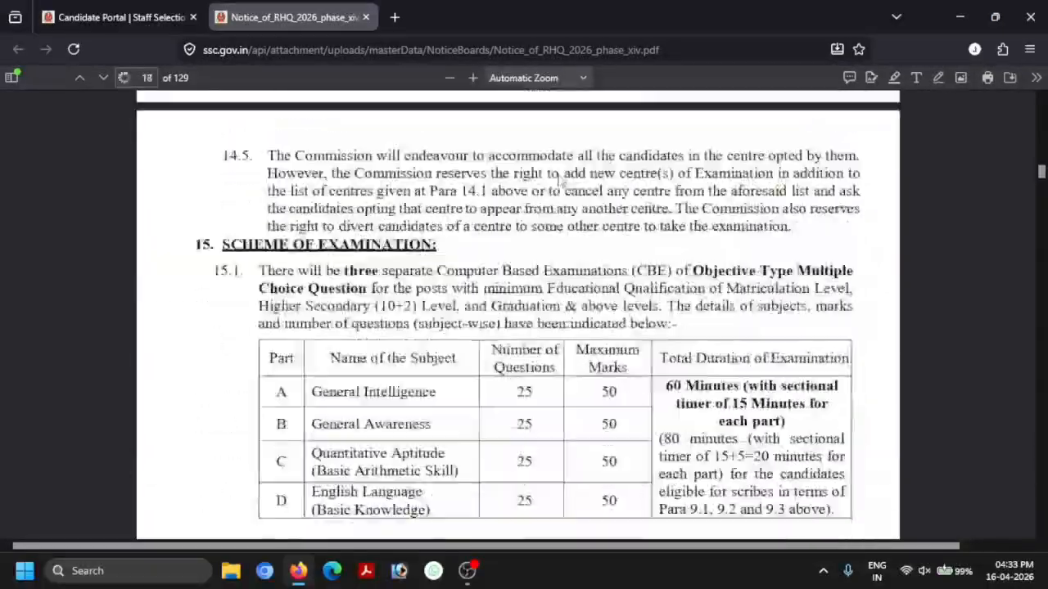
{"action": "scroll", "coordinate": [561, 181], "scroll_direction": "down", "scroll_amount": 12}
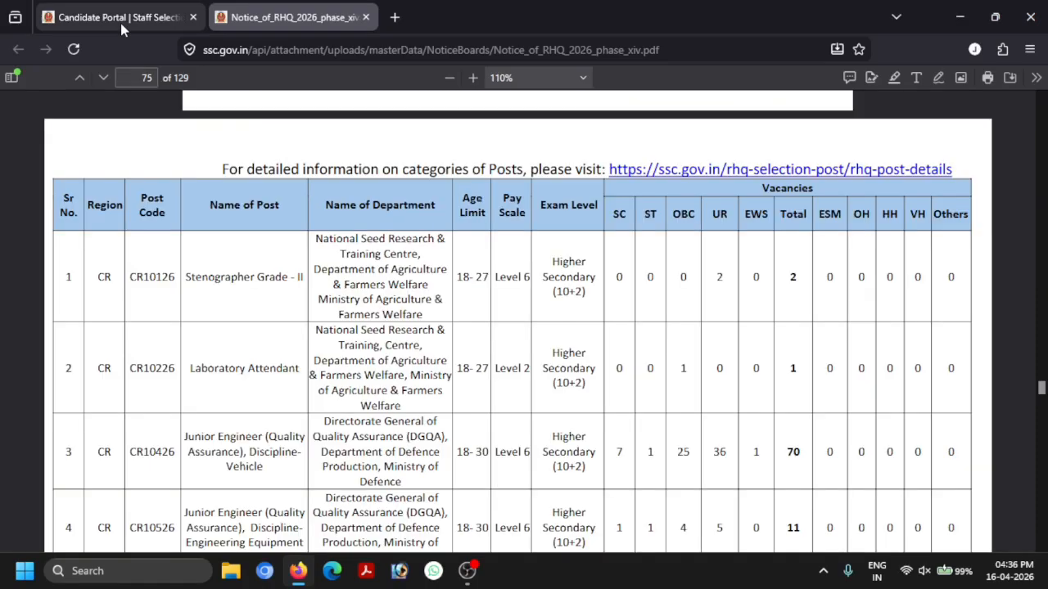
Return to the application form and check the field for the region to which the post belongs.
{"action": "left_click", "coordinate": [121, 18]}
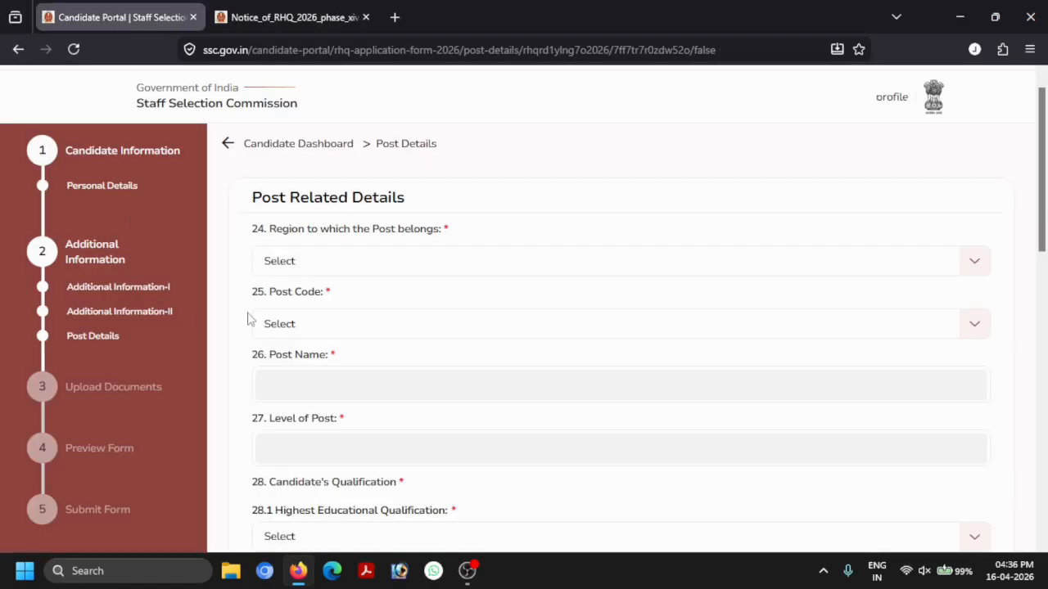
{"action": "left_click", "coordinate": [279, 261]}
{"action": "left_click", "coordinate": [279, 261]}
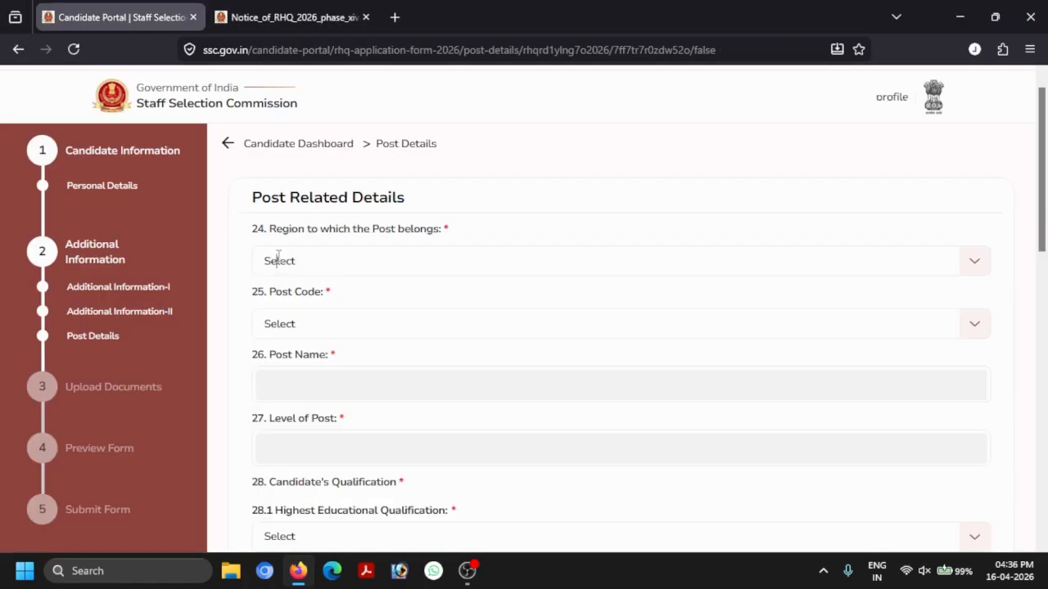
{"action": "left_click", "coordinate": [279, 260]}
Examine the Central Region (CR) posts in the notice's vacancy table, including post codes, age limits, exam levels and vacancies.
{"action": "left_click", "coordinate": [280, 17]}
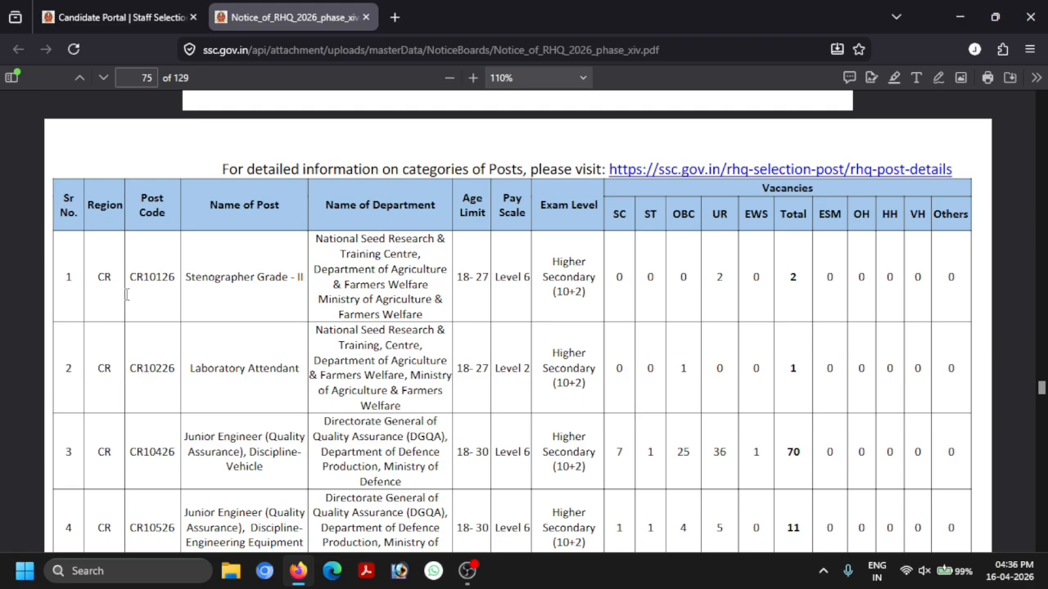
{"action": "scroll", "coordinate": [804, 283], "scroll_direction": "down", "scroll_amount": 1}
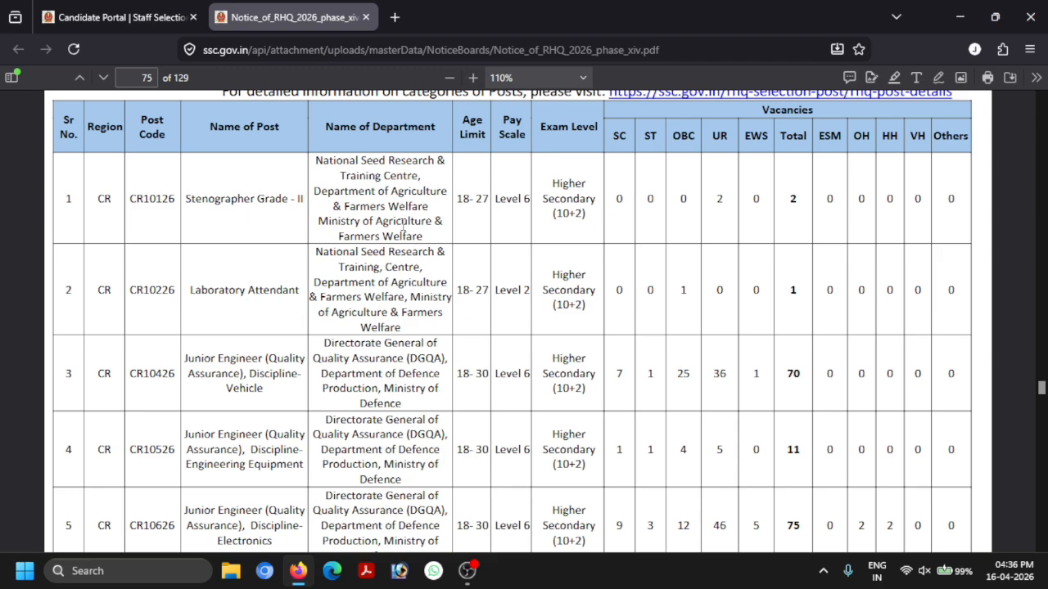
{"action": "scroll", "coordinate": [370, 205], "scroll_direction": "down", "scroll_amount": 6}
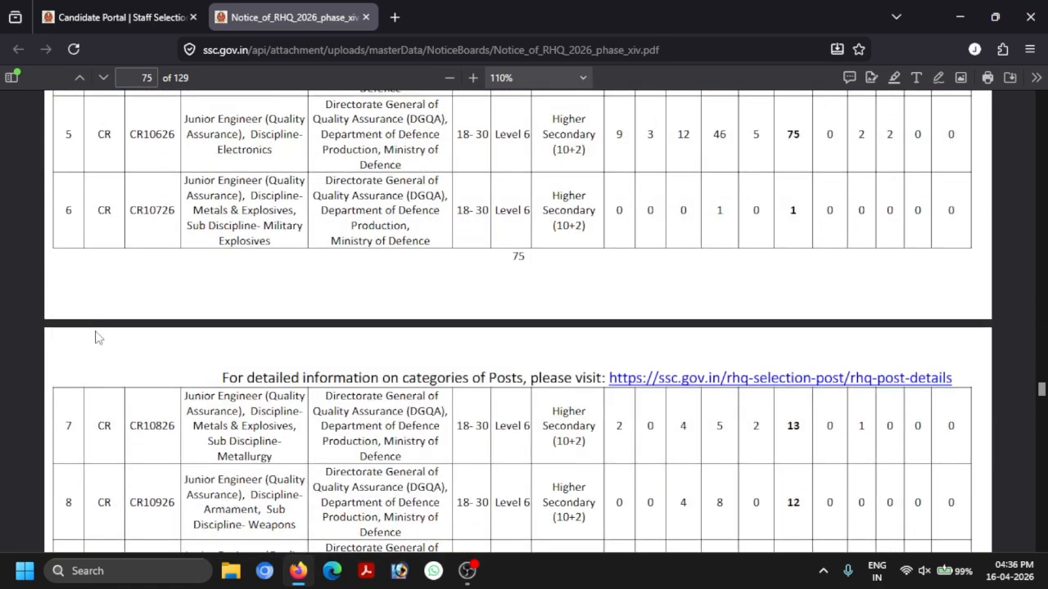
{"action": "scroll", "coordinate": [247, 334], "scroll_direction": "down", "scroll_amount": 10}
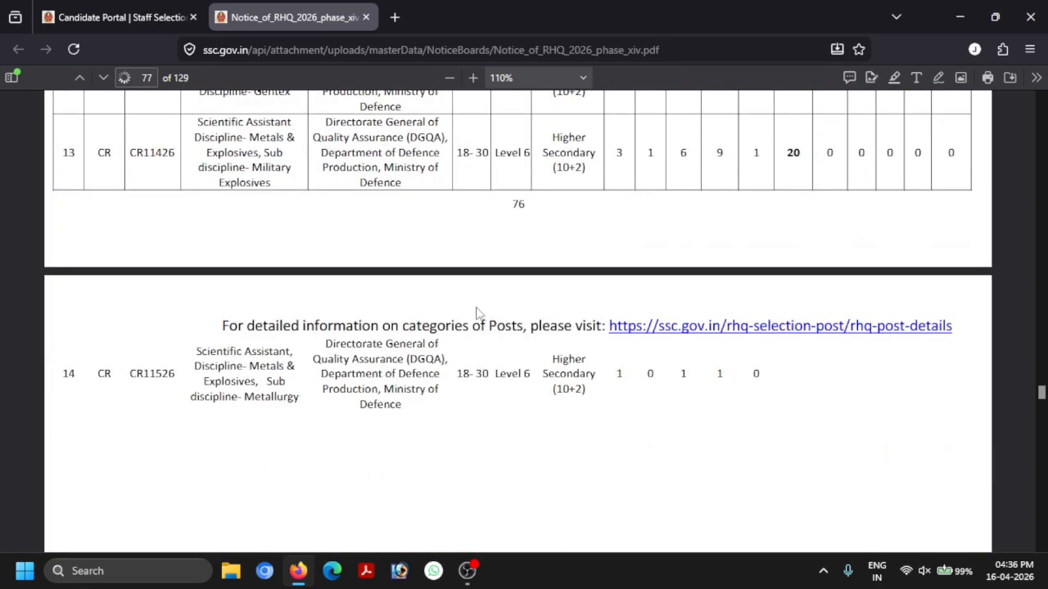
{"action": "scroll", "coordinate": [478, 313], "scroll_direction": "down", "scroll_amount": 2}
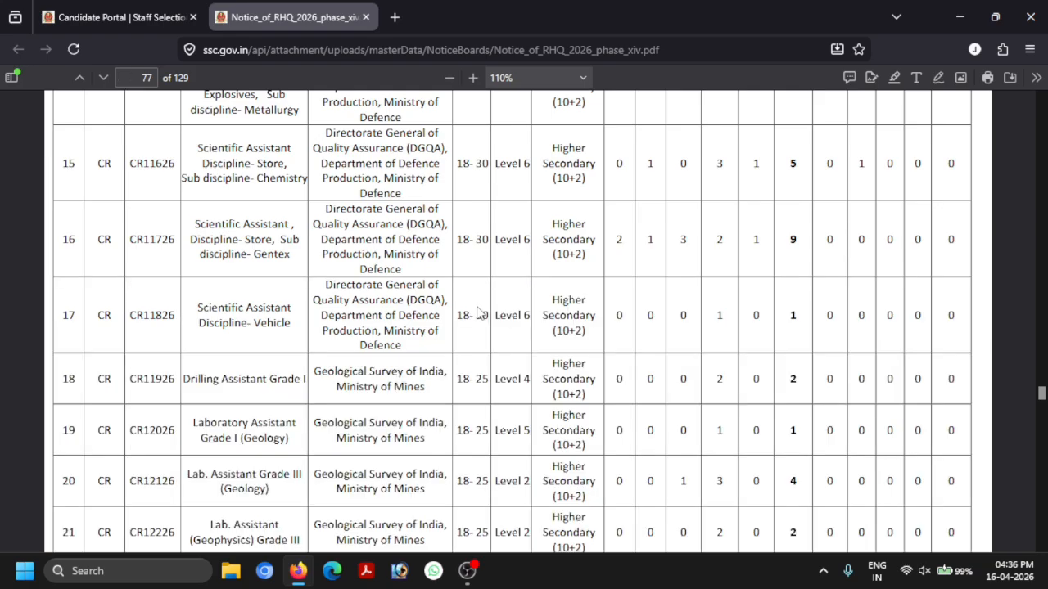
{"action": "scroll", "coordinate": [478, 314], "scroll_direction": "down", "scroll_amount": 2}
{"action": "scroll", "coordinate": [479, 313], "scroll_direction": "down", "scroll_amount": 3}
{"action": "scroll", "coordinate": [479, 314], "scroll_direction": "down", "scroll_amount": 1}
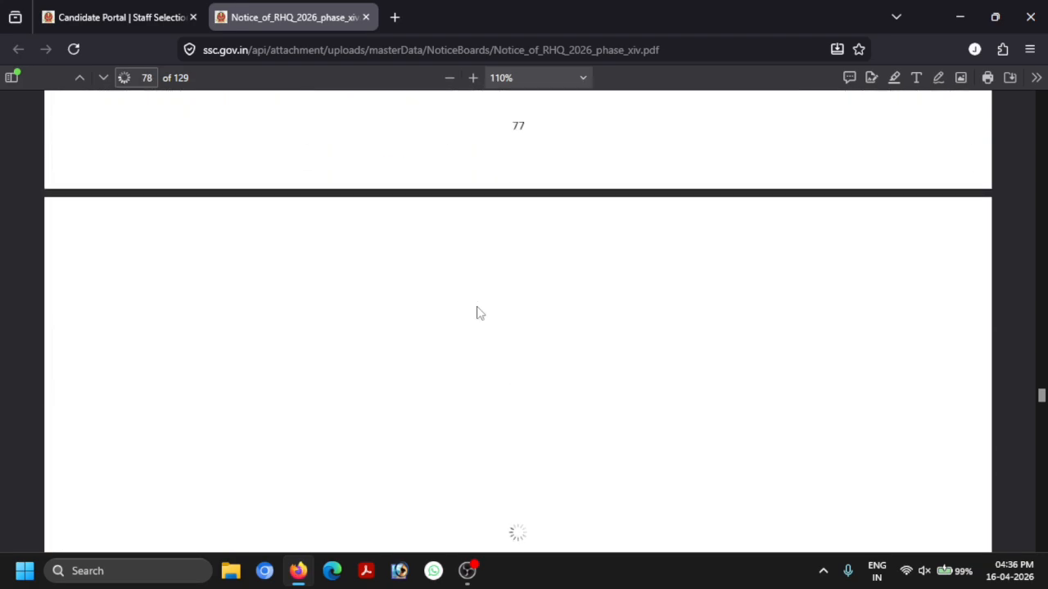
{"action": "scroll", "coordinate": [477, 311], "scroll_direction": "down", "scroll_amount": 1}
{"action": "scroll", "coordinate": [478, 308], "scroll_direction": "down", "scroll_amount": 1}
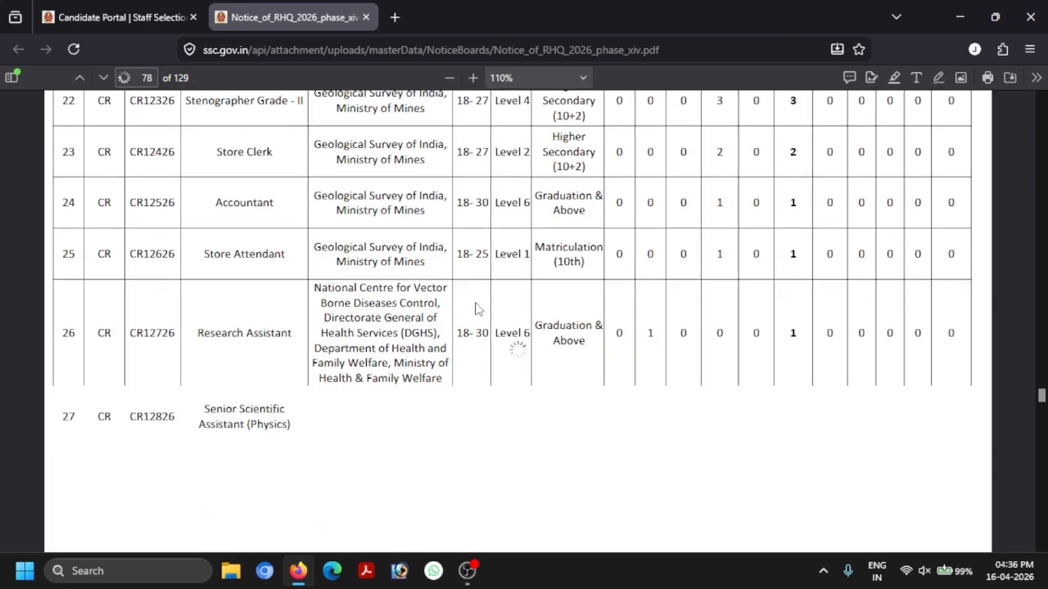
{"action": "scroll", "coordinate": [479, 307], "scroll_direction": "down", "scroll_amount": 6}
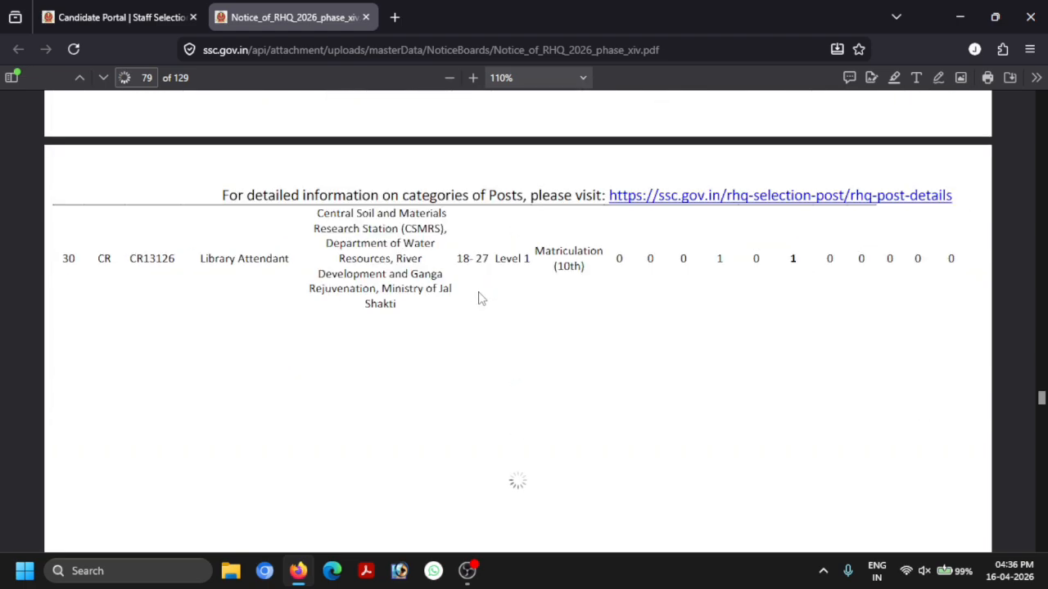
{"action": "scroll", "coordinate": [481, 298], "scroll_direction": "down", "scroll_amount": 3}
{"action": "scroll", "coordinate": [480, 296], "scroll_direction": "down", "scroll_amount": 4}
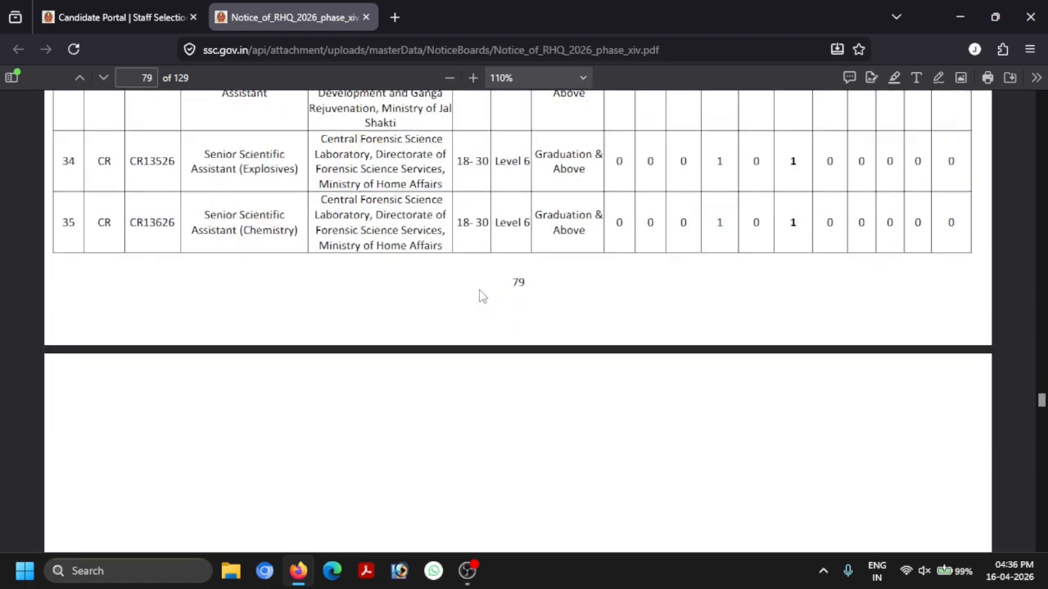
Review the Eastern Region (ER) posts in the notice's vacancy table with their post codes and exam levels.
{"action": "scroll", "coordinate": [481, 296], "scroll_direction": "down", "scroll_amount": 6}
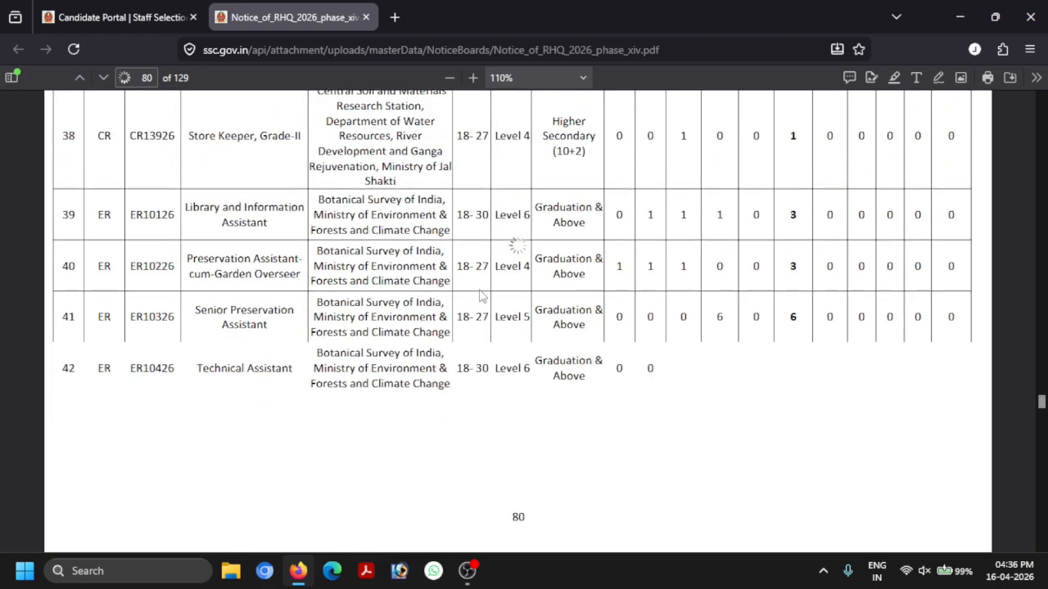
{"action": "scroll", "coordinate": [481, 296], "scroll_direction": "down", "scroll_amount": 3}
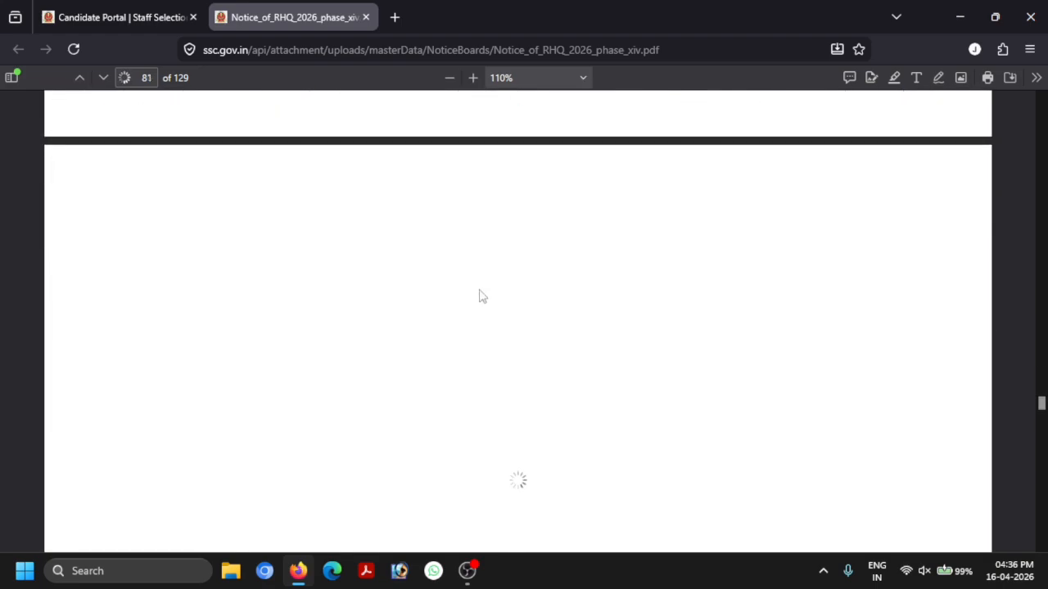
{"action": "scroll", "coordinate": [480, 296], "scroll_direction": "down", "scroll_amount": 2}
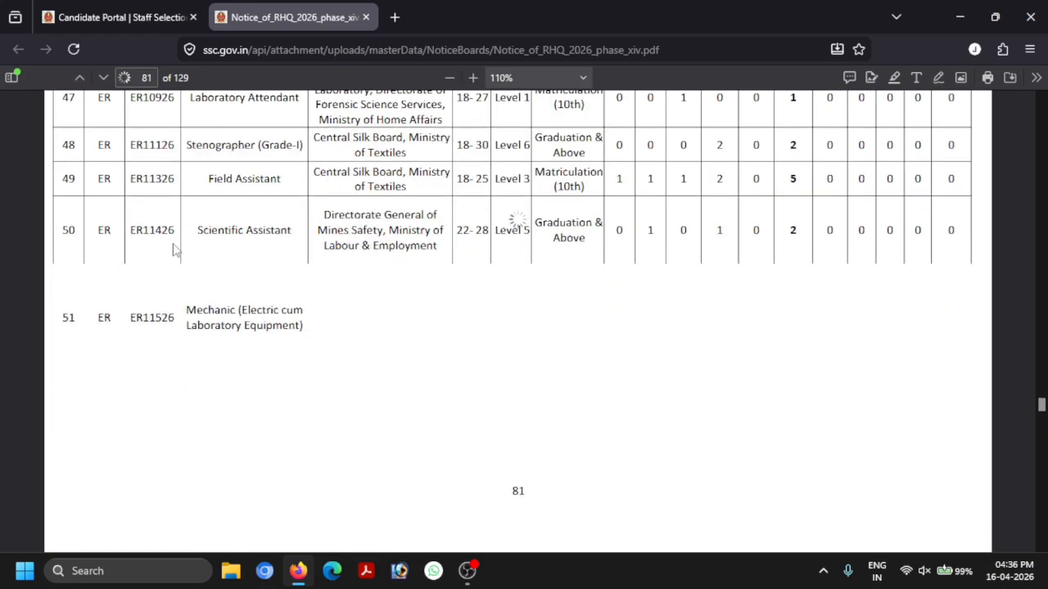
{"action": "scroll", "coordinate": [401, 301], "scroll_direction": "down", "scroll_amount": 2}
{"action": "scroll", "coordinate": [407, 283], "scroll_direction": "down", "scroll_amount": 2}
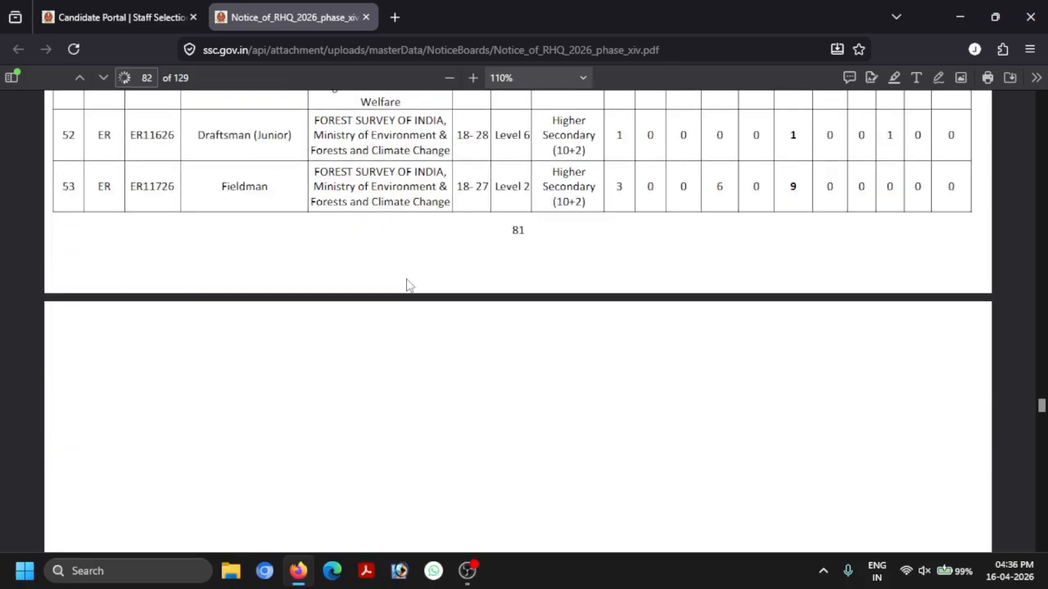
{"action": "scroll", "coordinate": [412, 280], "scroll_direction": "down", "scroll_amount": 1}
{"action": "scroll", "coordinate": [486, 261], "scroll_direction": "down", "scroll_amount": 2}
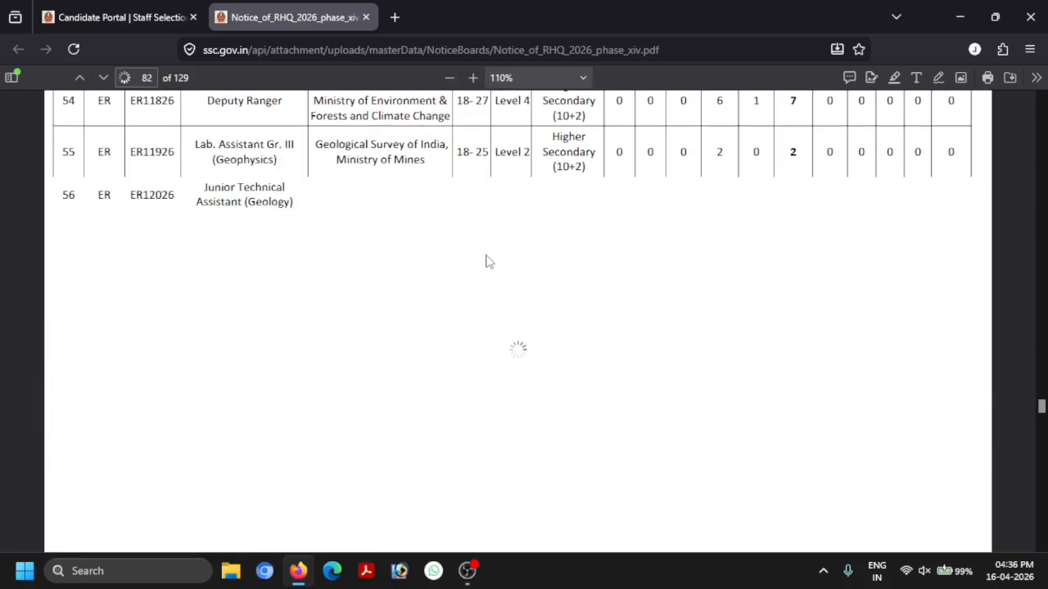
{"action": "scroll", "coordinate": [488, 262], "scroll_direction": "down", "scroll_amount": 3}
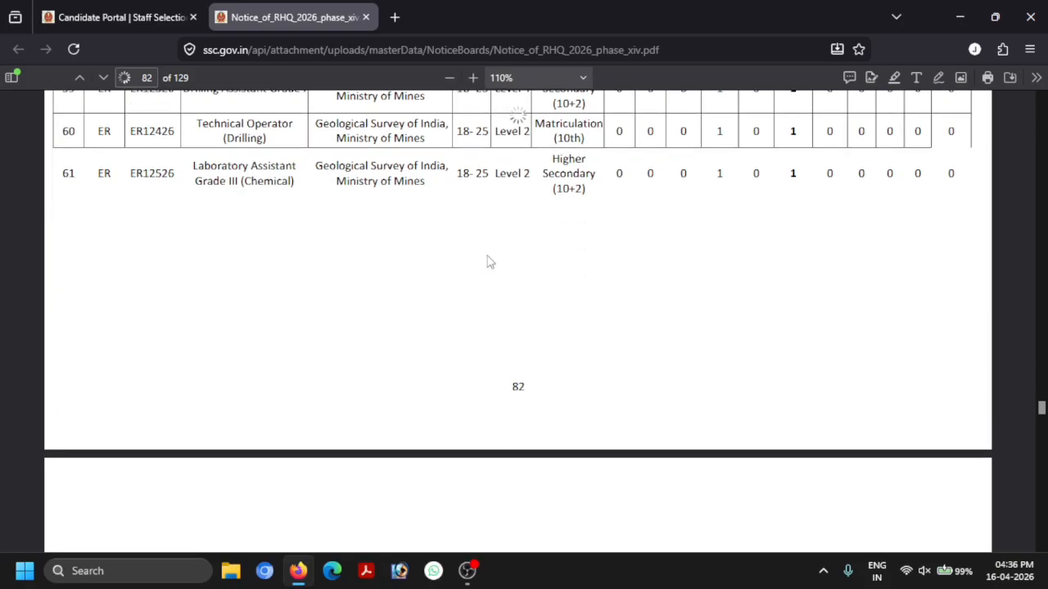
{"action": "scroll", "coordinate": [489, 262], "scroll_direction": "down", "scroll_amount": 3}
{"action": "scroll", "coordinate": [488, 262], "scroll_direction": "down", "scroll_amount": 1}
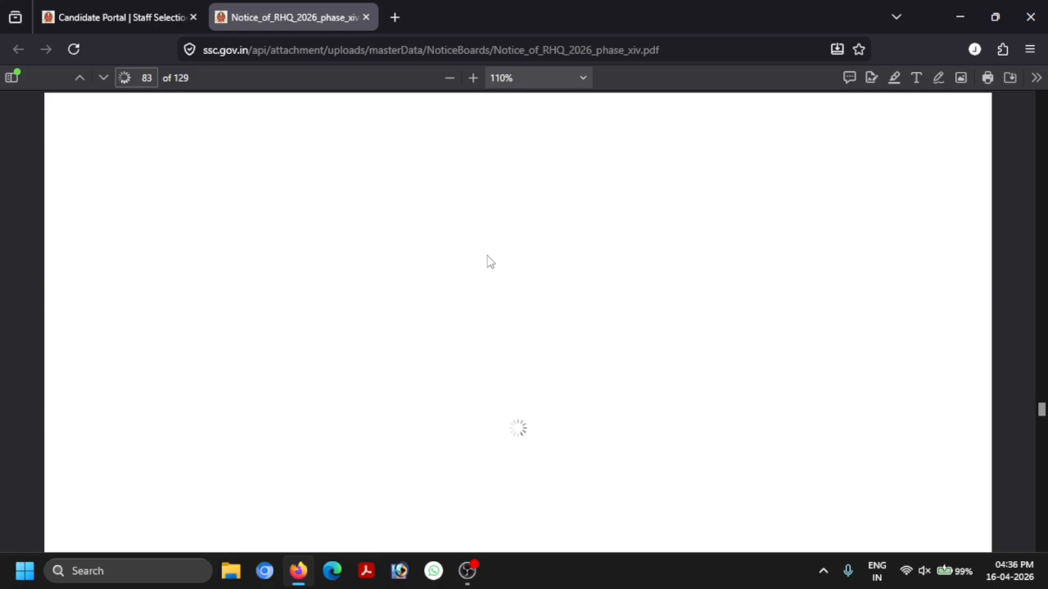
{"action": "scroll", "coordinate": [524, 262], "scroll_direction": "down", "scroll_amount": 2}
{"action": "scroll", "coordinate": [523, 260], "scroll_direction": "down", "scroll_amount": 8}
{"action": "scroll", "coordinate": [521, 267], "scroll_direction": "down", "scroll_amount": 2}
{"action": "scroll", "coordinate": [522, 267], "scroll_direction": "down", "scroll_amount": 2}
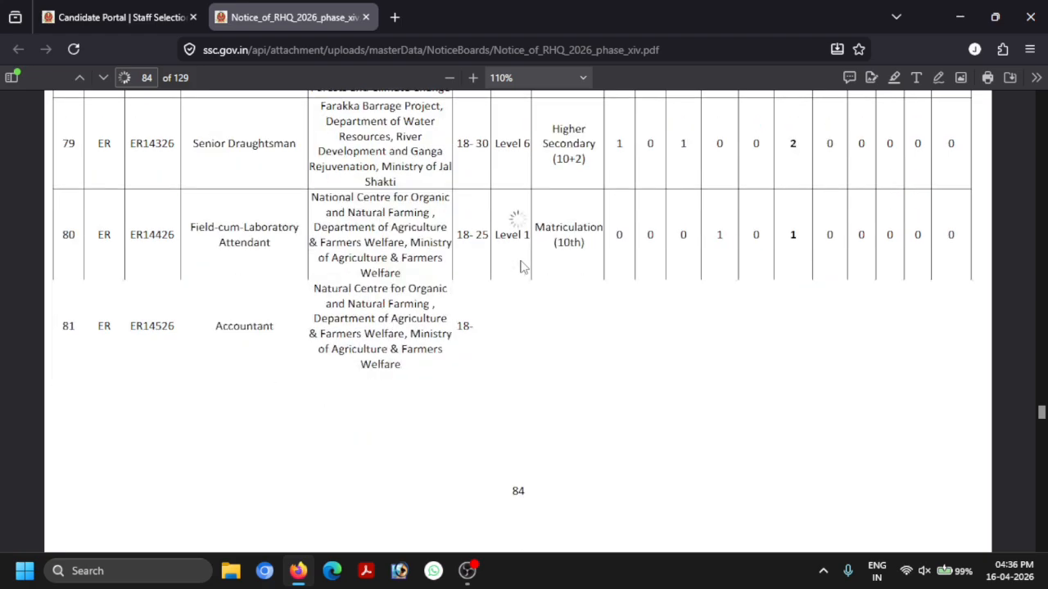
Go through the Karnataka Kerala Region (KKR) posts in the notice's vacancy table, including departments, age limits, levels and vacancies.
{"action": "scroll", "coordinate": [523, 267], "scroll_direction": "down", "scroll_amount": 4}
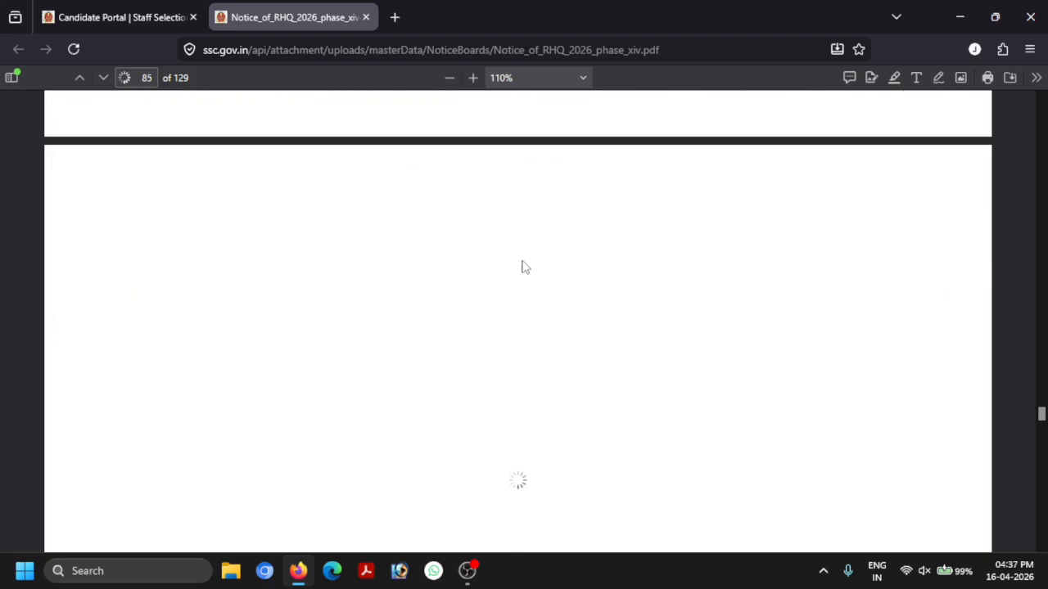
{"action": "scroll", "coordinate": [523, 267], "scroll_direction": "down", "scroll_amount": 4}
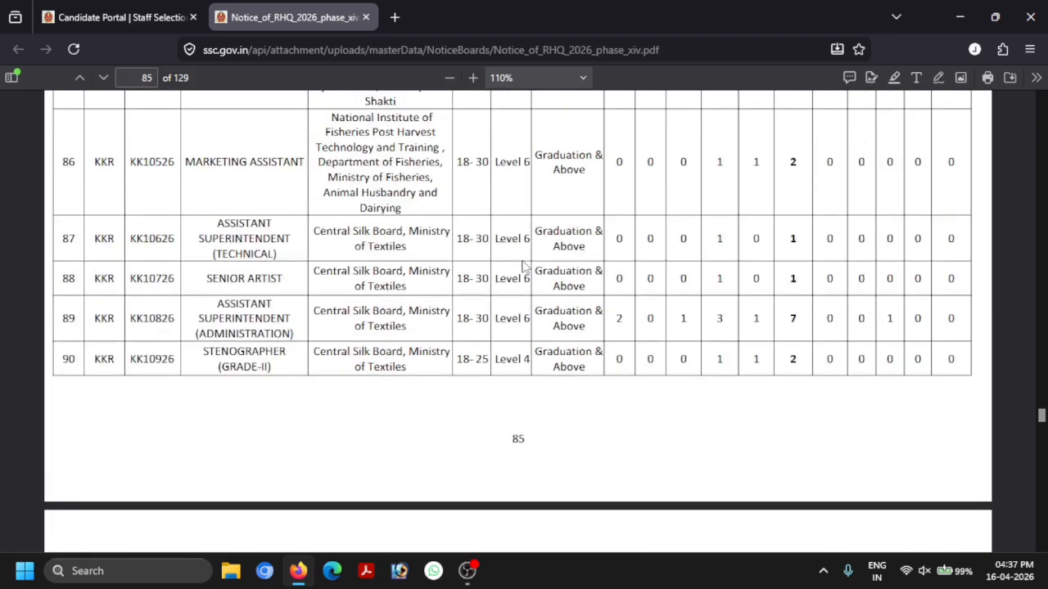
{"action": "scroll", "coordinate": [524, 267], "scroll_direction": "down", "scroll_amount": 4}
{"action": "scroll", "coordinate": [524, 267], "scroll_direction": "down", "scroll_amount": 2}
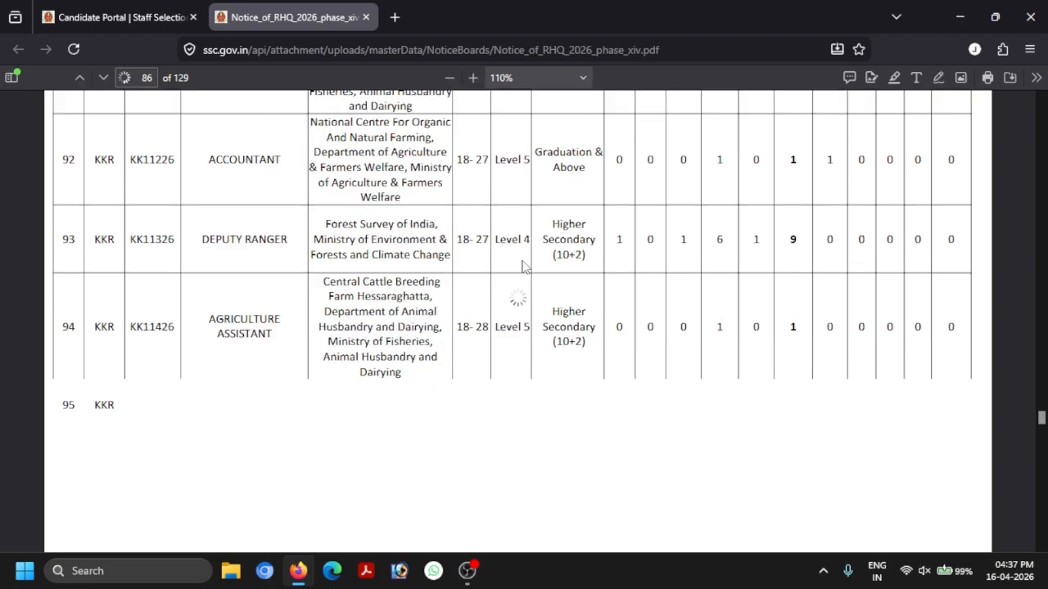
{"action": "scroll", "coordinate": [524, 267], "scroll_direction": "down", "scroll_amount": 6}
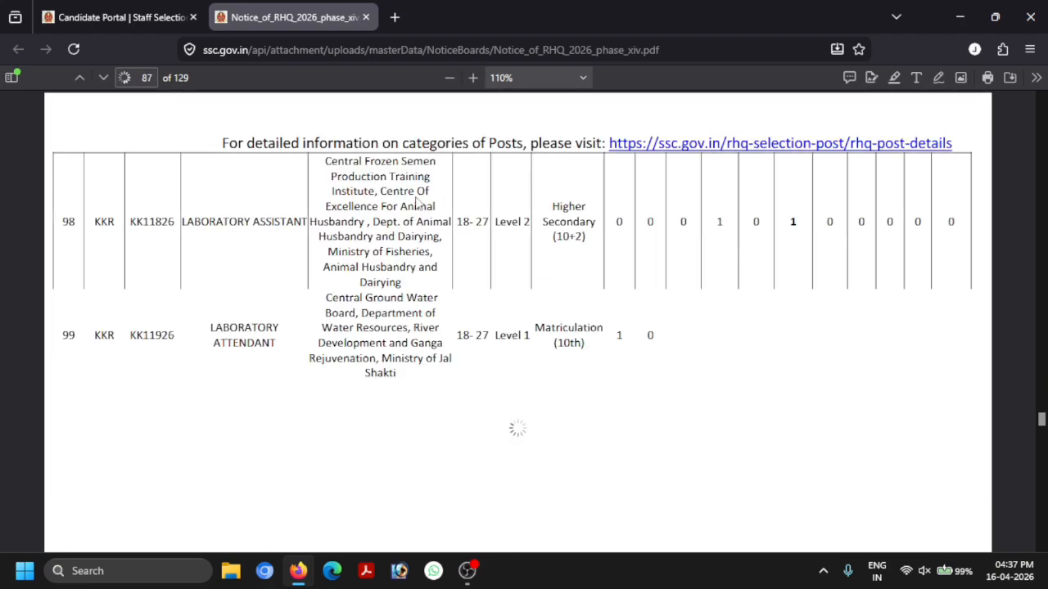
{"action": "scroll", "coordinate": [440, 299], "scroll_direction": "down", "scroll_amount": 2}
{"action": "scroll", "coordinate": [455, 300], "scroll_direction": "down", "scroll_amount": 6}
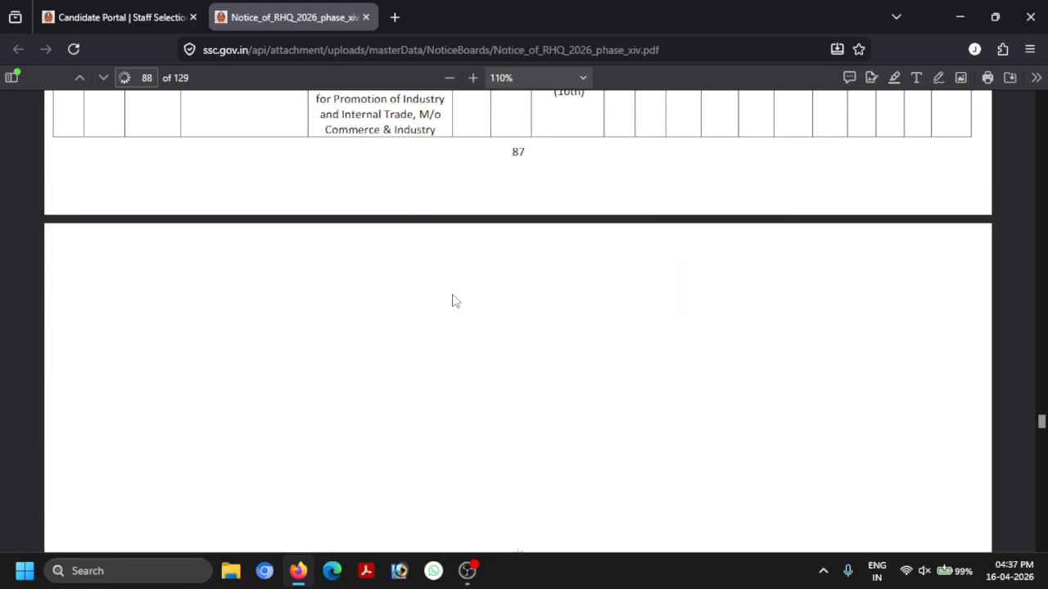
{"action": "scroll", "coordinate": [466, 301], "scroll_direction": "down", "scroll_amount": 2}
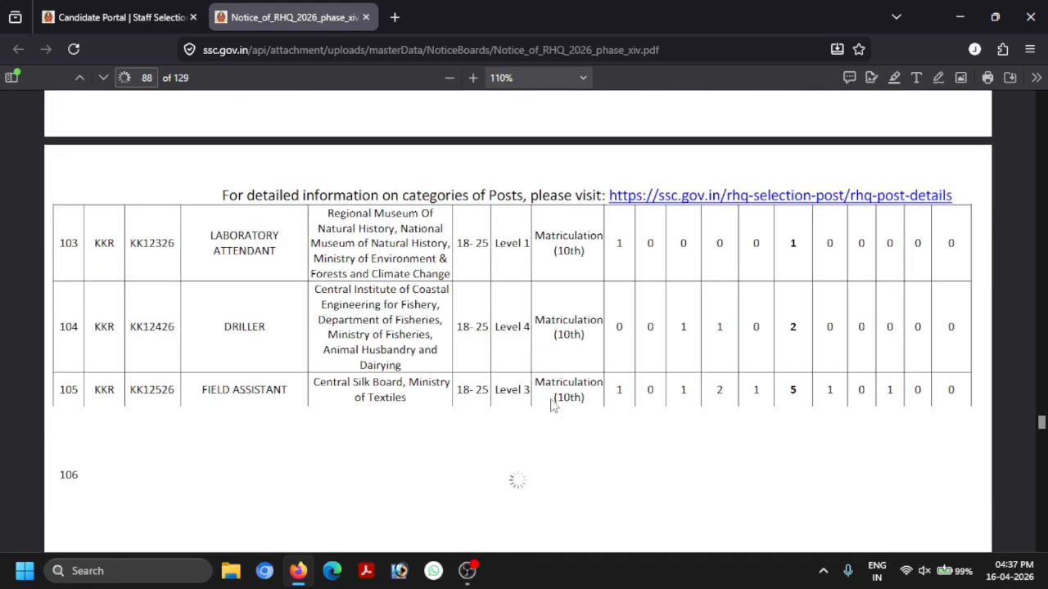
{"action": "scroll", "coordinate": [556, 413], "scroll_direction": "down", "scroll_amount": 12}
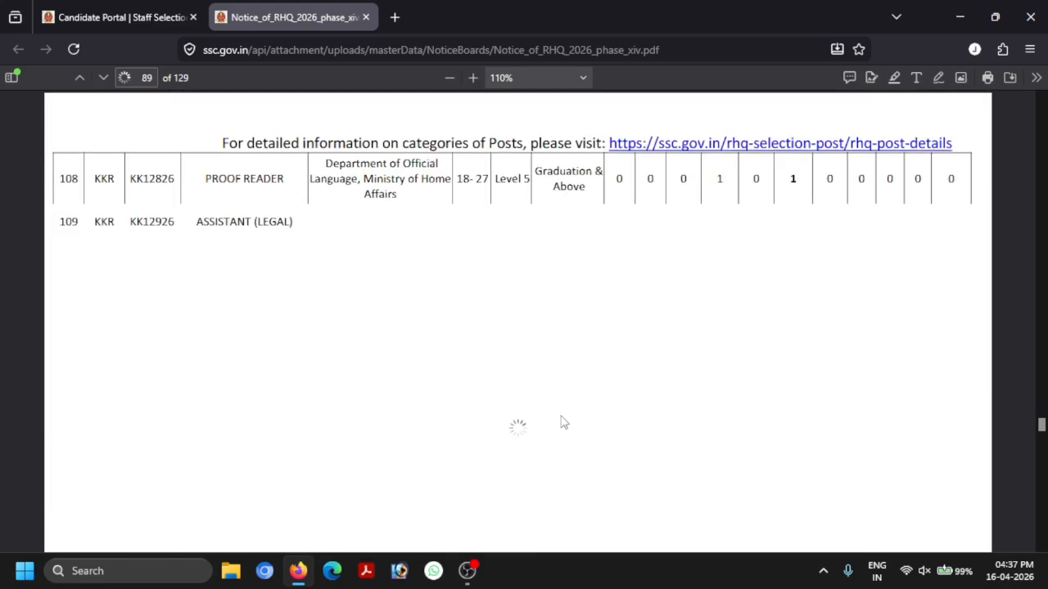
{"action": "scroll", "coordinate": [507, 413], "scroll_direction": "down", "scroll_amount": 3}
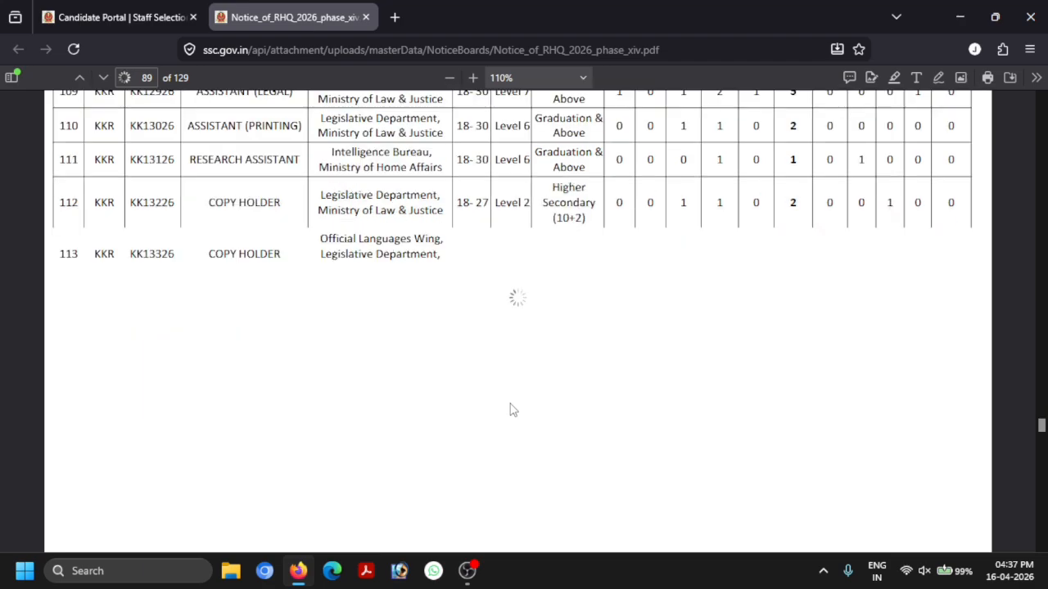
{"action": "scroll", "coordinate": [512, 411], "scroll_direction": "down", "scroll_amount": 4}
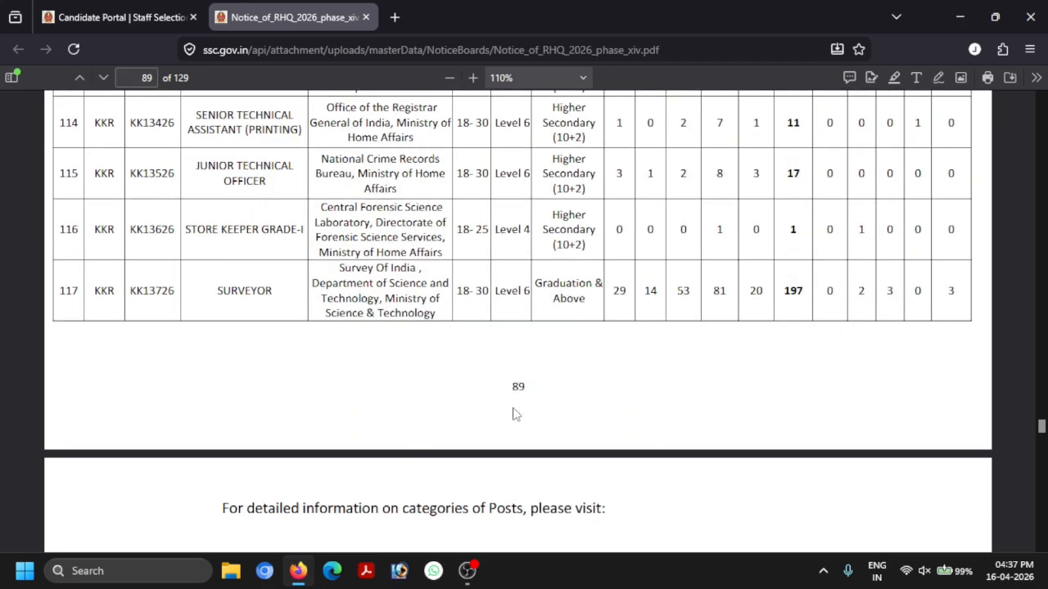
{"action": "scroll", "coordinate": [517, 415], "scroll_direction": "down", "scroll_amount": 9}
{"action": "scroll", "coordinate": [524, 418], "scroll_direction": "down", "scroll_amount": 6}
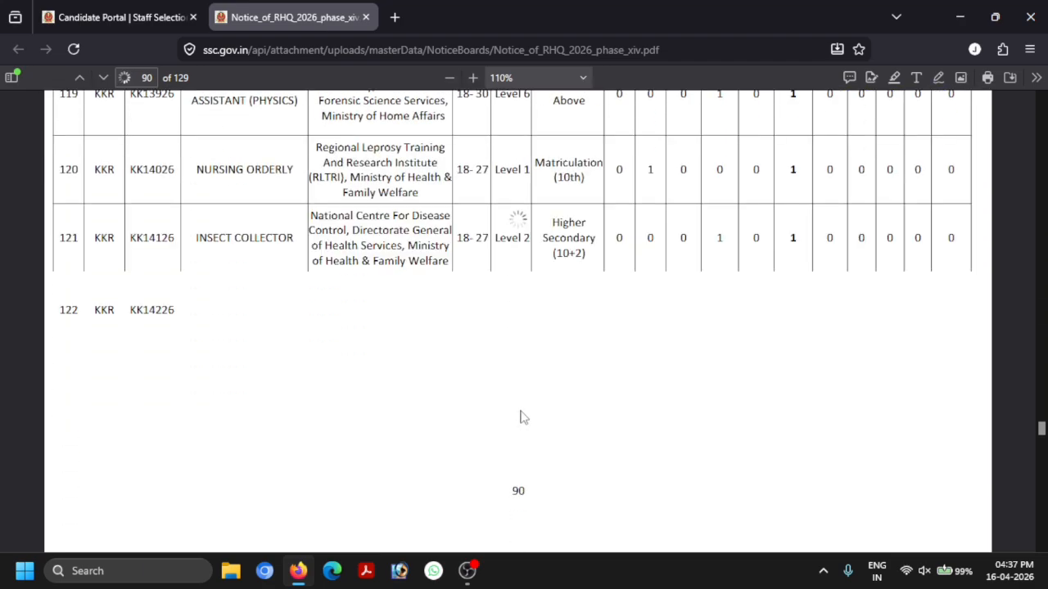
{"action": "scroll", "coordinate": [530, 412], "scroll_direction": "down", "scroll_amount": 5}
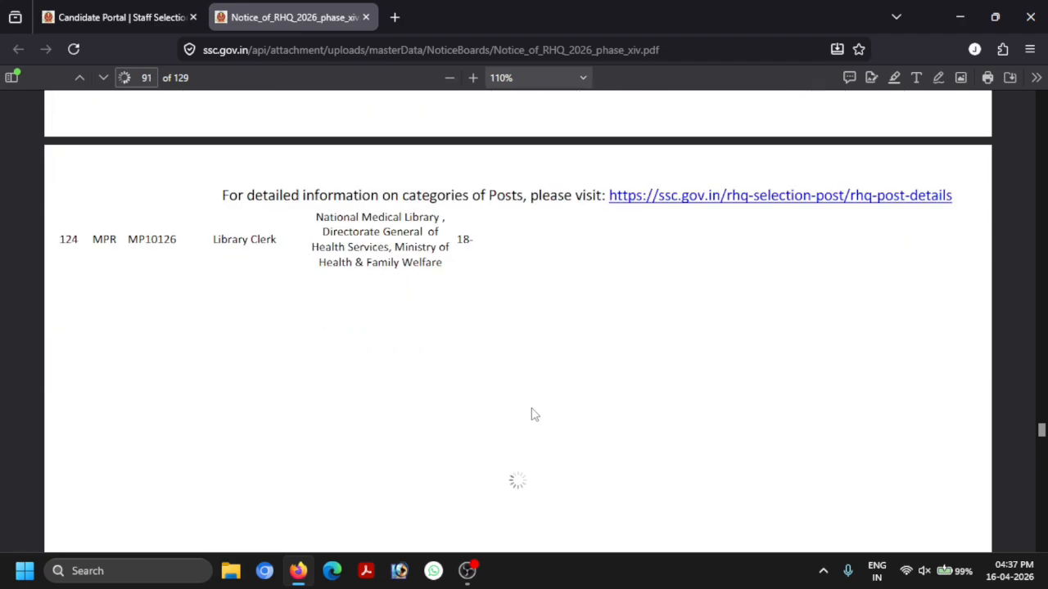
Examine the Madhya Pradesh Region (MPR) posts in the vacancy table, comparing their codes, qualification levels and vacancies around the Medical Attendant entry.
{"action": "scroll", "coordinate": [532, 416], "scroll_direction": "down", "scroll_amount": 2}
{"action": "scroll", "coordinate": [532, 416], "scroll_direction": "down", "scroll_amount": 5}
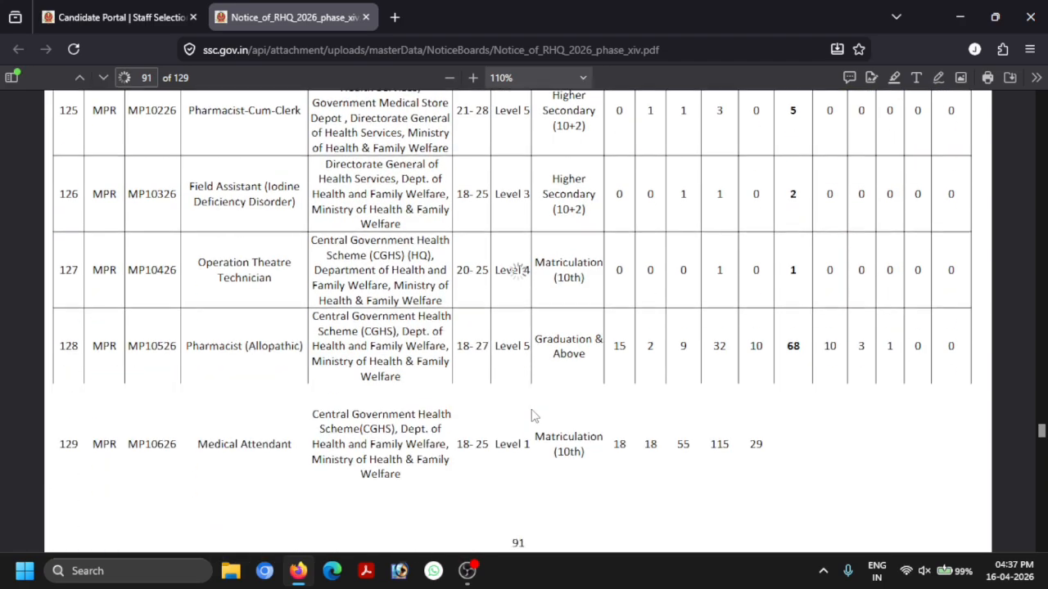
{"action": "scroll", "coordinate": [405, 413], "scroll_direction": "down", "scroll_amount": 1}
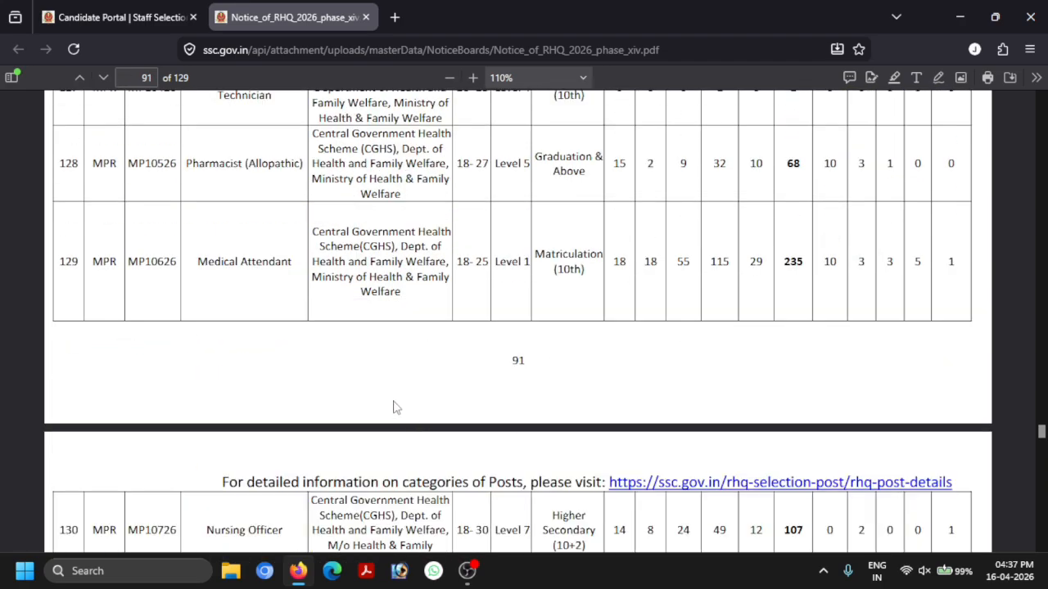
{"action": "scroll", "coordinate": [420, 412], "scroll_direction": "down", "scroll_amount": 3}
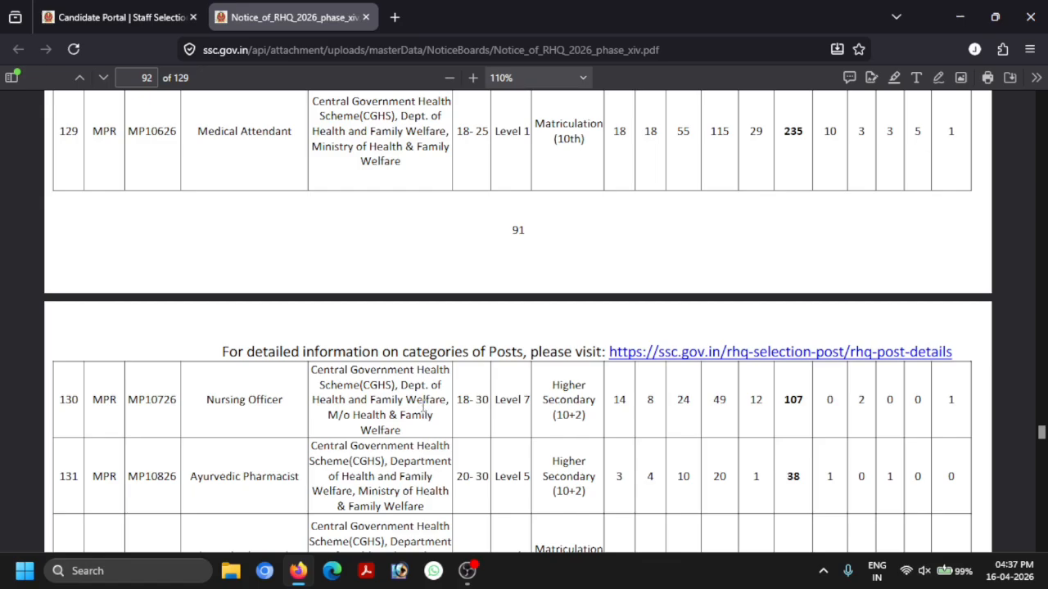
{"action": "scroll", "coordinate": [423, 409], "scroll_direction": "down", "scroll_amount": 4}
{"action": "scroll", "coordinate": [423, 406], "scroll_direction": "down", "scroll_amount": 2}
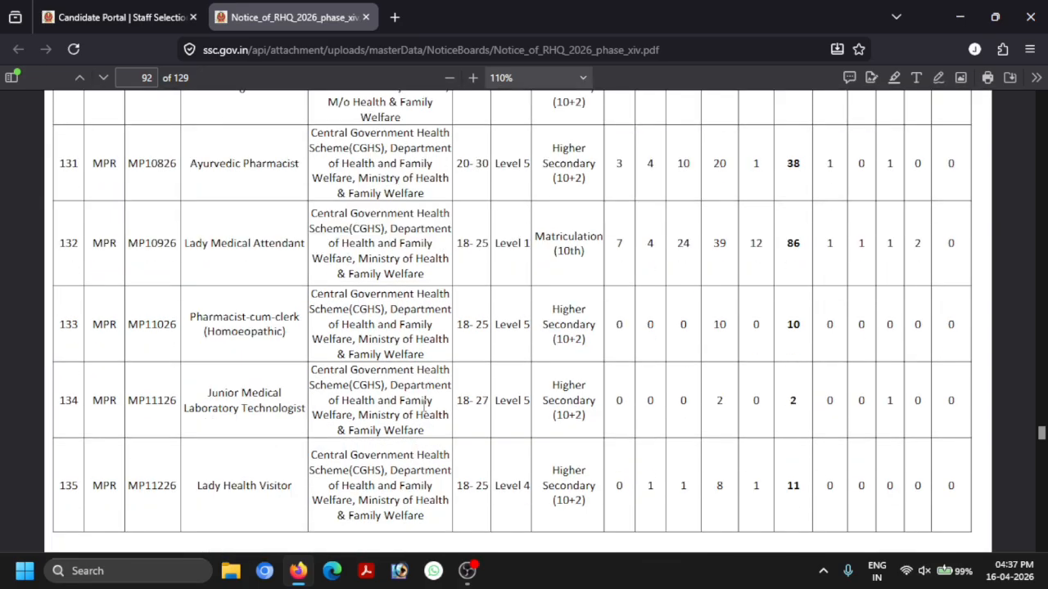
{"action": "scroll", "coordinate": [355, 385], "scroll_direction": "up", "scroll_amount": 7}
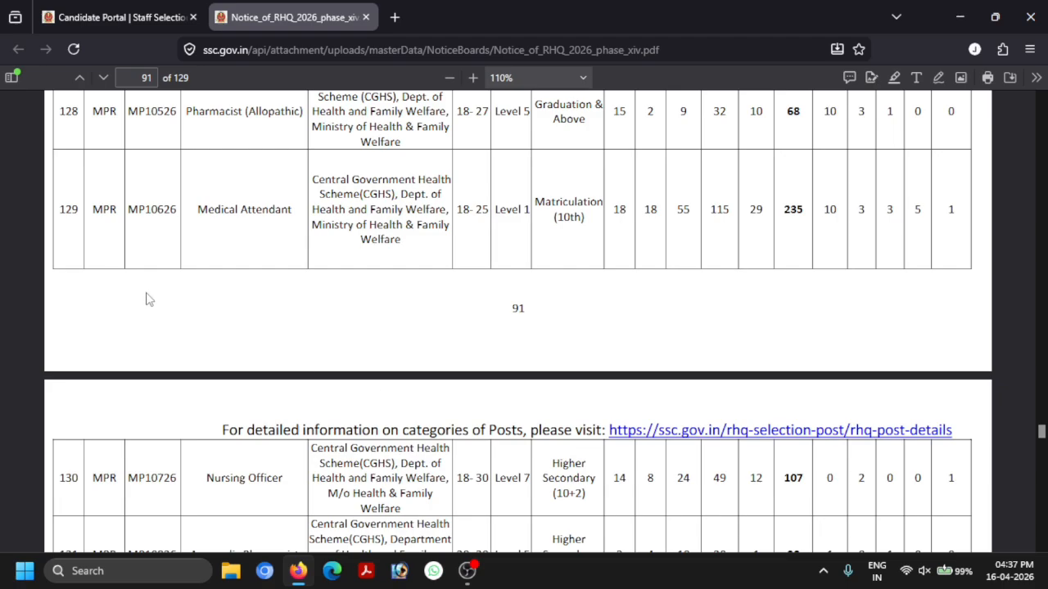
In the application form, set the post's region to Madhya Pradesh Region (MPR) and open the list of post codes.
{"action": "left_click", "coordinate": [106, 16]}
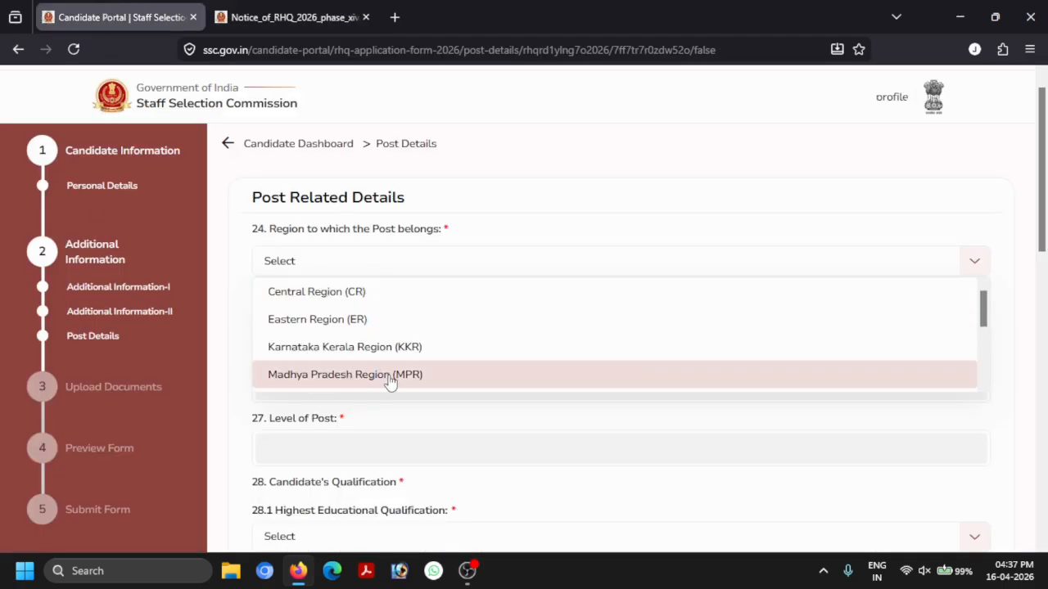
{"action": "left_click", "coordinate": [330, 379]}
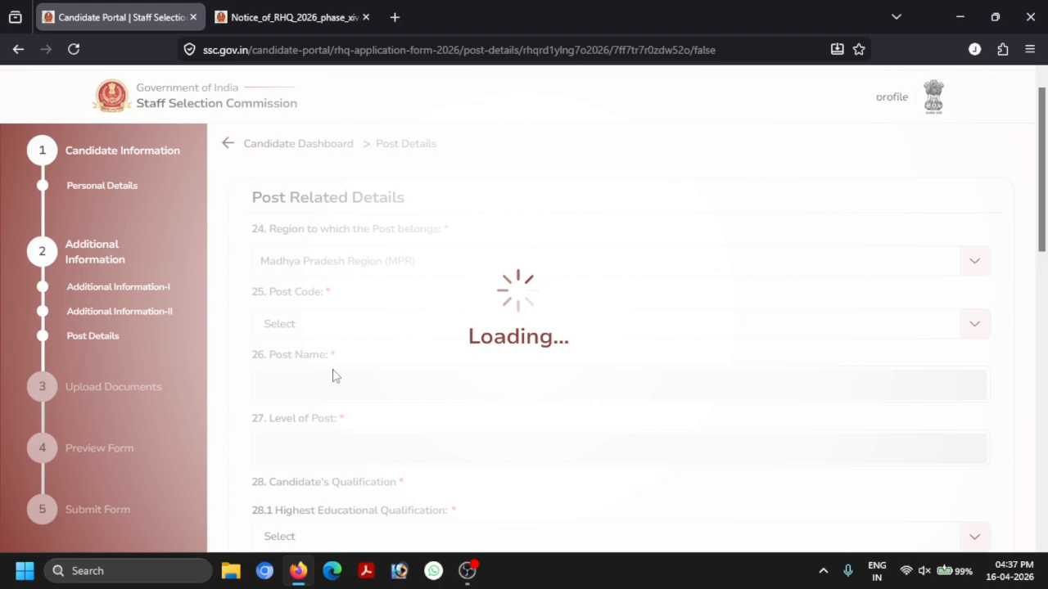
{"action": "left_click", "coordinate": [344, 325]}
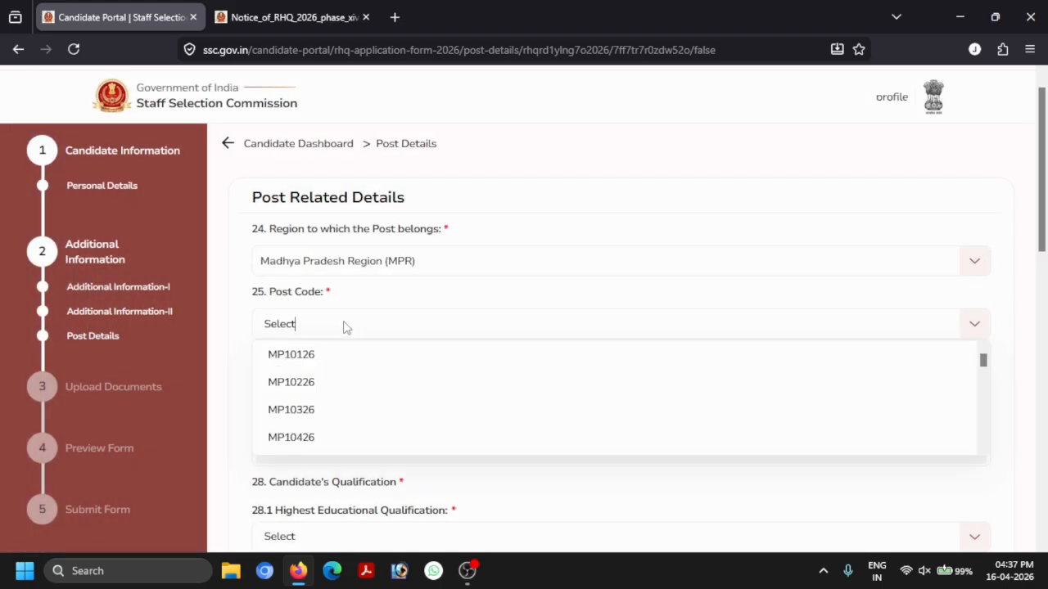
Check the Medical Attendant entry in the notice against the form's post codes and select post code MP10626.
{"action": "left_click", "coordinate": [260, 17]}
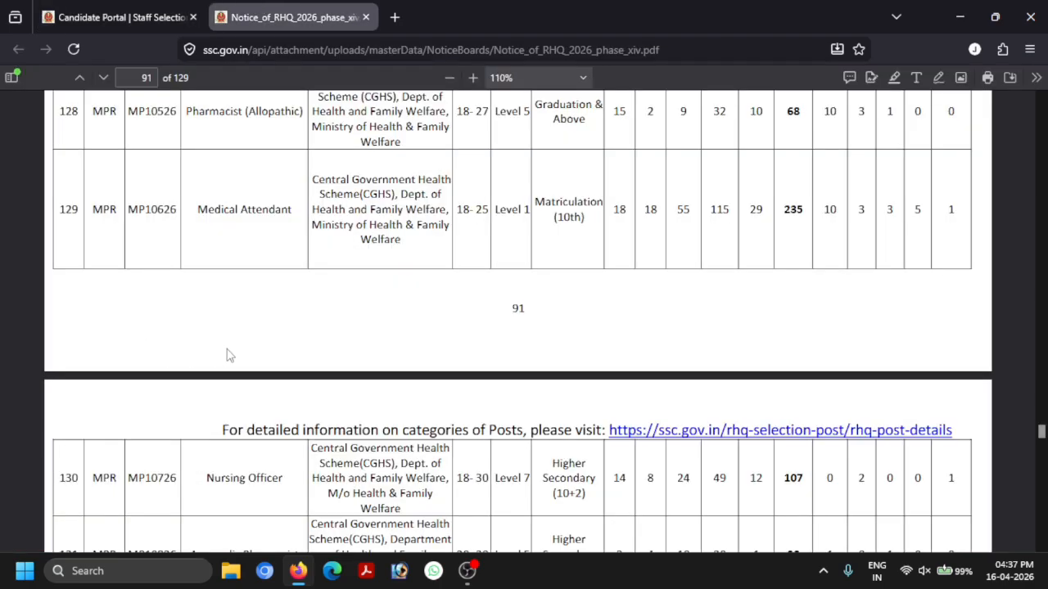
{"action": "left_click", "coordinate": [119, 18]}
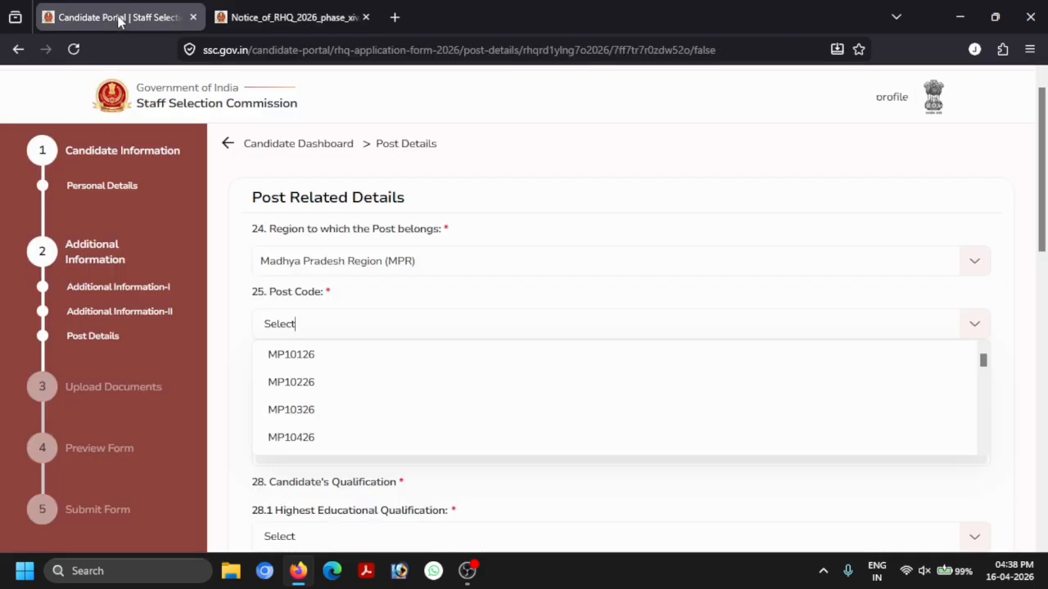
{"action": "left_click", "coordinate": [244, 6]}
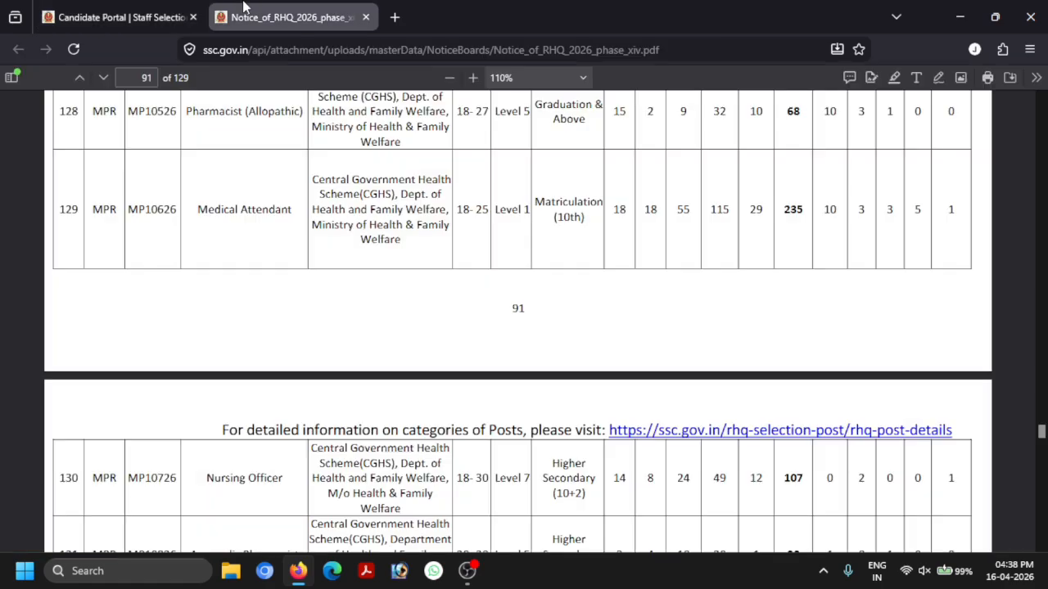
{"action": "left_click", "coordinate": [94, 10]}
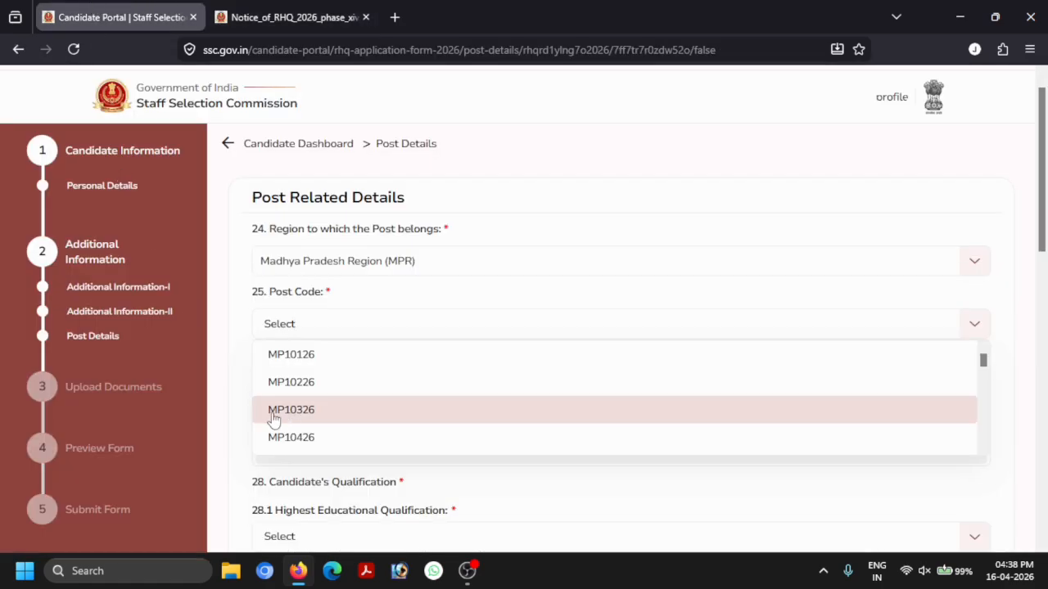
{"action": "scroll", "coordinate": [357, 407], "scroll_direction": "down", "scroll_amount": 5}
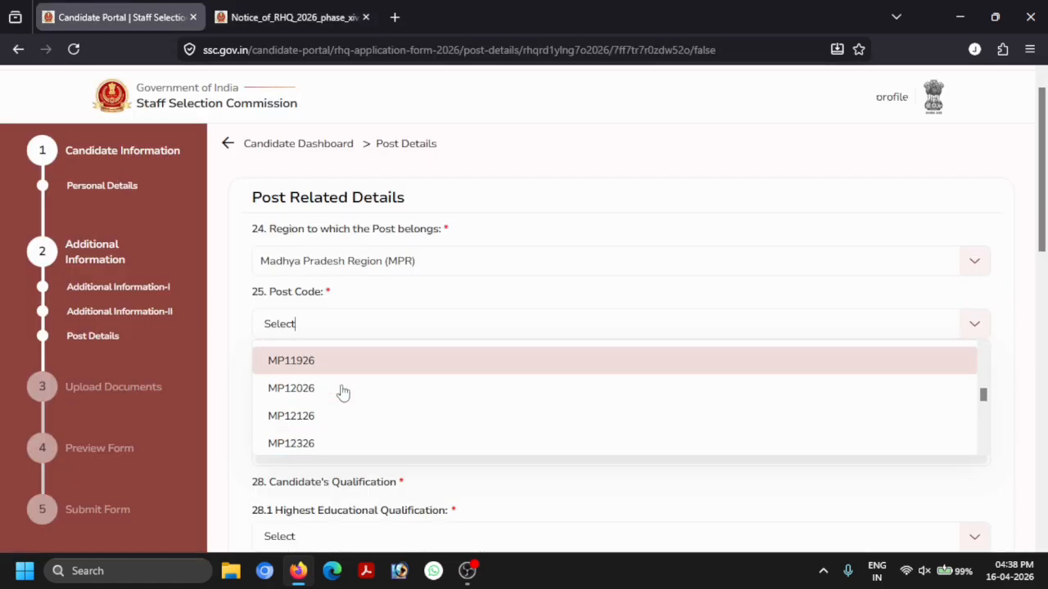
{"action": "scroll", "coordinate": [343, 394], "scroll_direction": "up", "scroll_amount": 2}
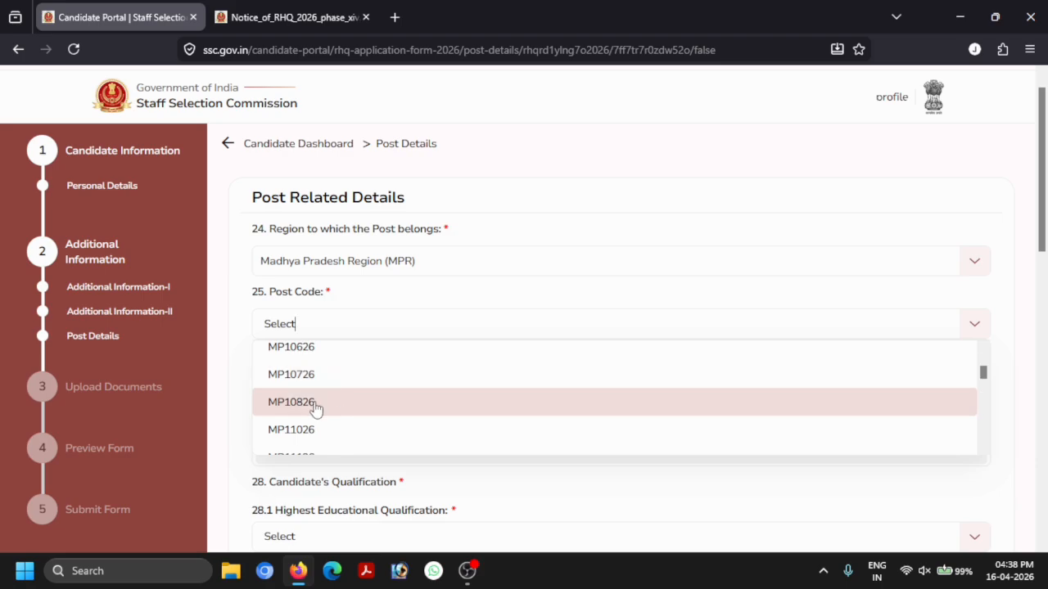
{"action": "left_click", "coordinate": [283, 10]}
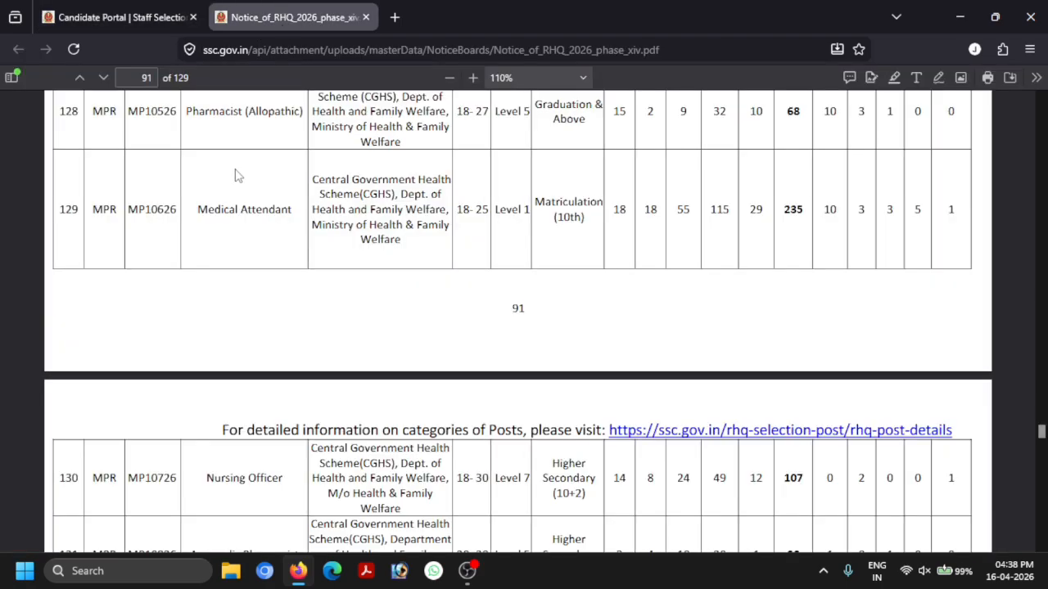
{"action": "left_click", "coordinate": [106, 12]}
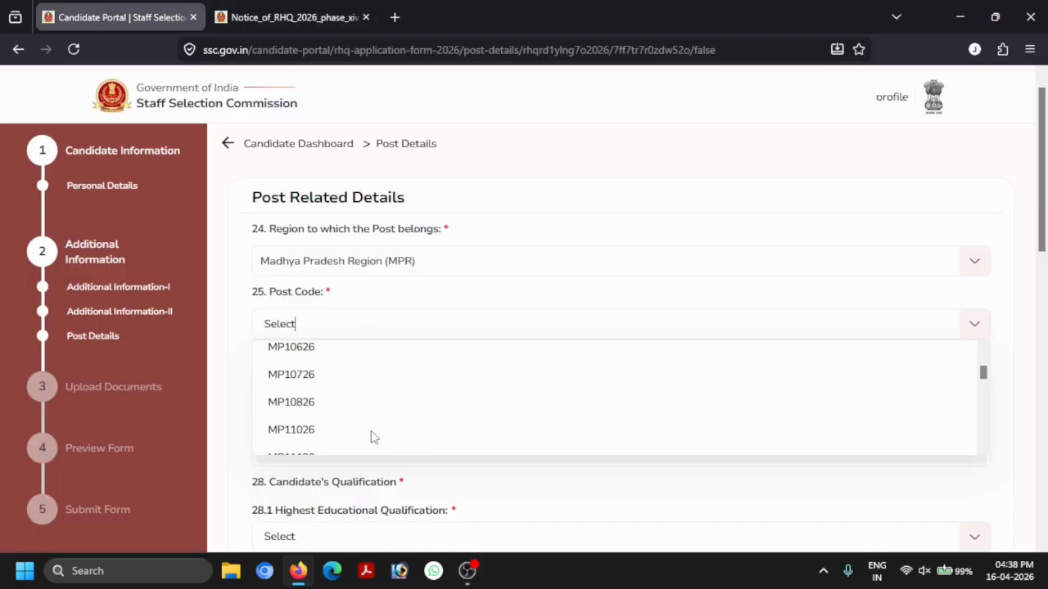
{"action": "scroll", "coordinate": [351, 423], "scroll_direction": "up", "scroll_amount": 1}
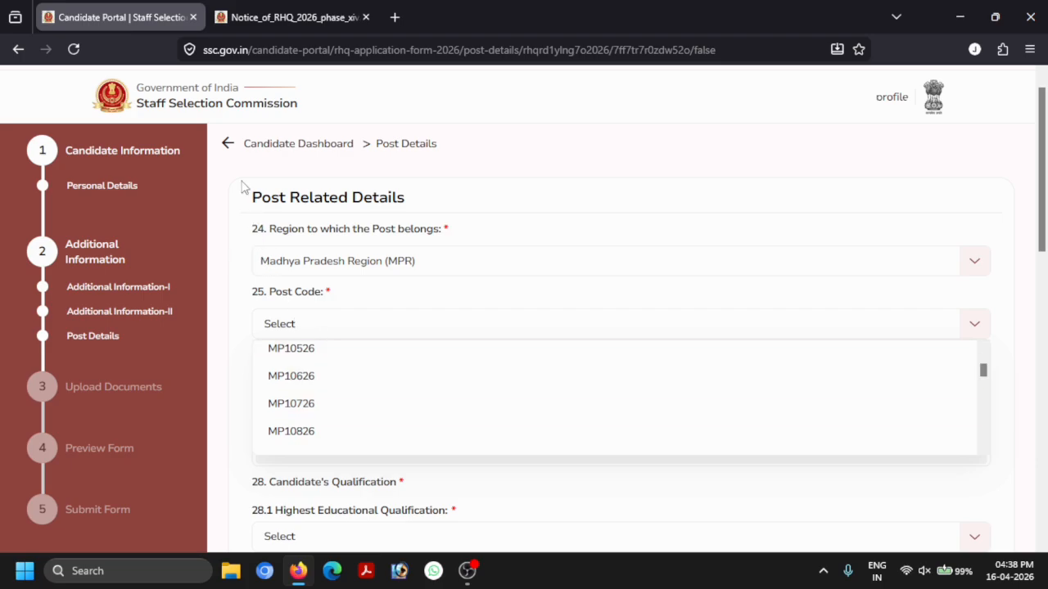
{"action": "left_click", "coordinate": [275, 11]}
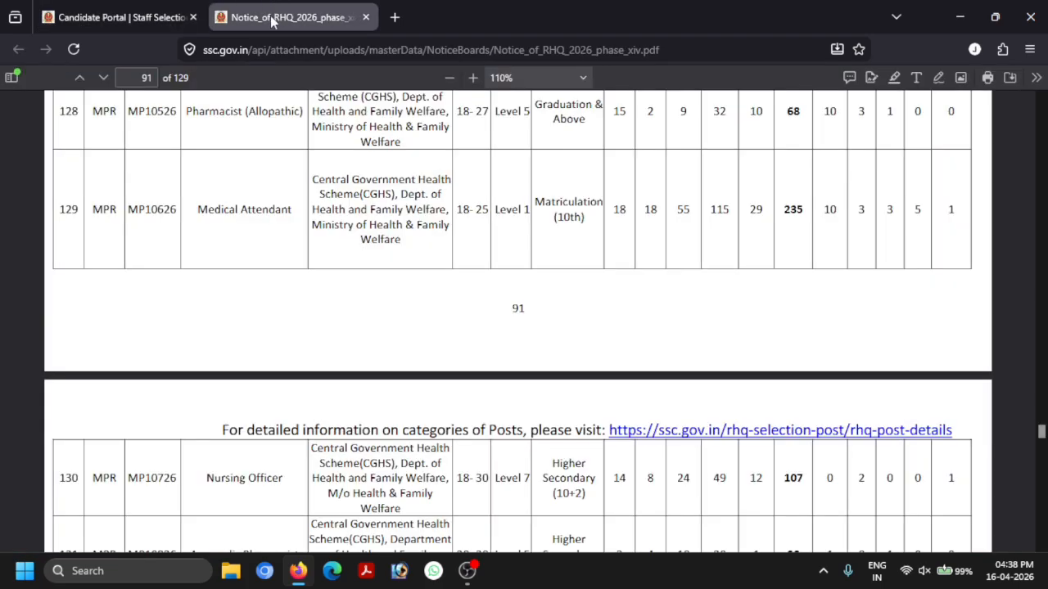
{"action": "left_click", "coordinate": [129, 20]}
{"action": "left_click", "coordinate": [302, 382]}
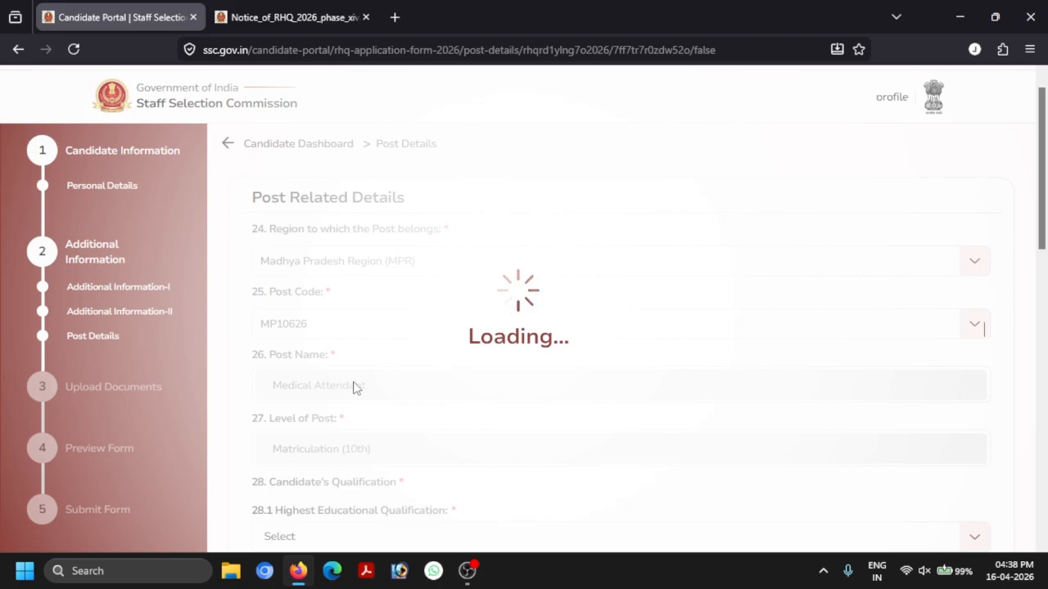
Set the highest educational qualification to Graduation and check the optional field for other educational qualifications relevant to the post.
{"action": "scroll", "coordinate": [355, 383], "scroll_direction": "down", "scroll_amount": 3}
{"action": "scroll", "coordinate": [364, 374], "scroll_direction": "down", "scroll_amount": 2}
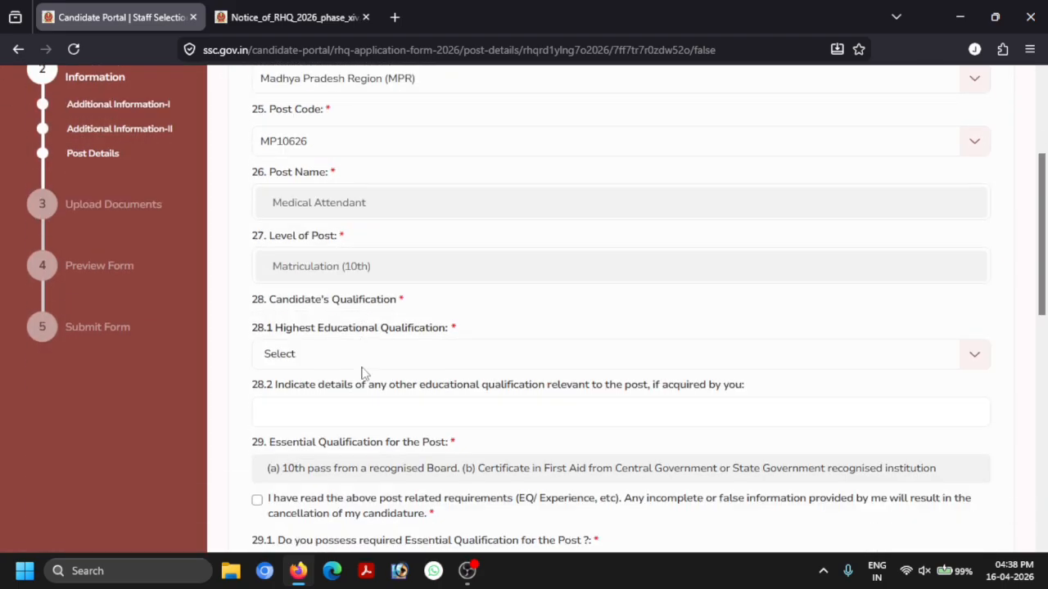
{"action": "scroll", "coordinate": [358, 314], "scroll_direction": "down", "scroll_amount": 1}
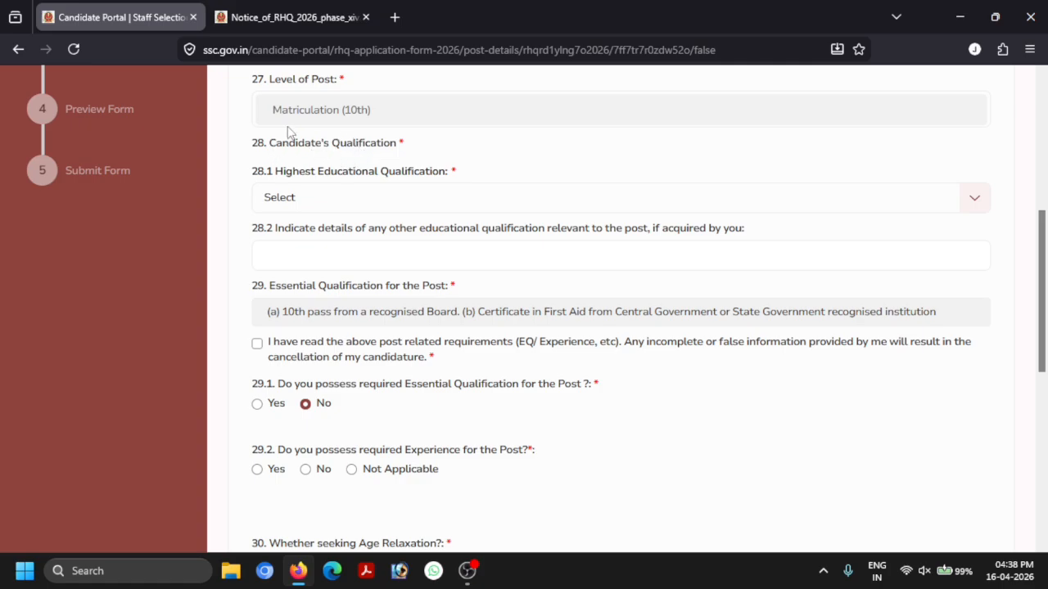
{"action": "left_click", "coordinate": [301, 197]}
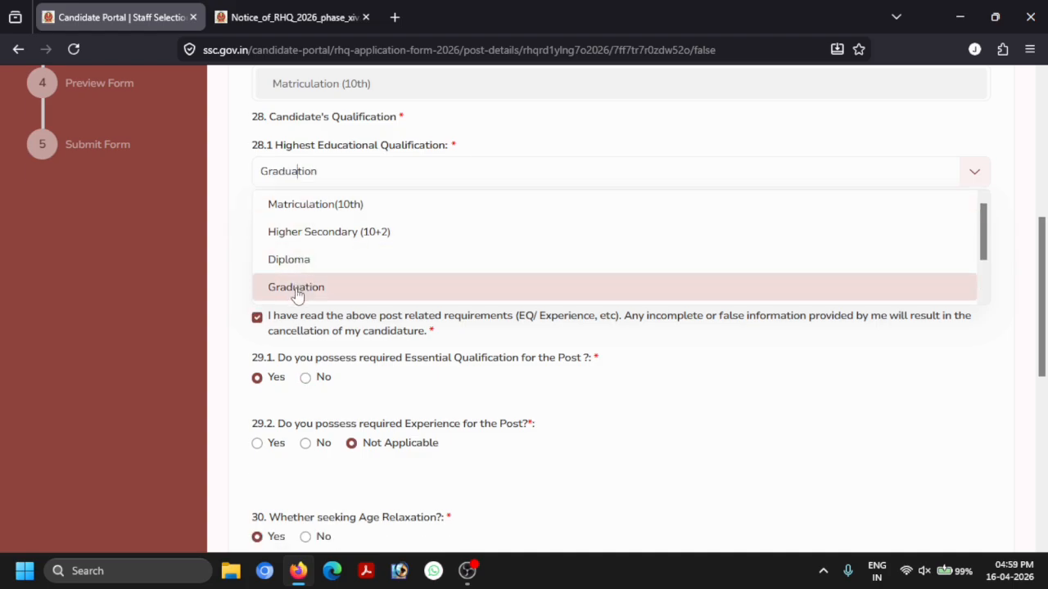
{"action": "left_click", "coordinate": [296, 288]}
{"action": "scroll", "coordinate": [328, 254], "scroll_direction": "down", "scroll_amount": 1}
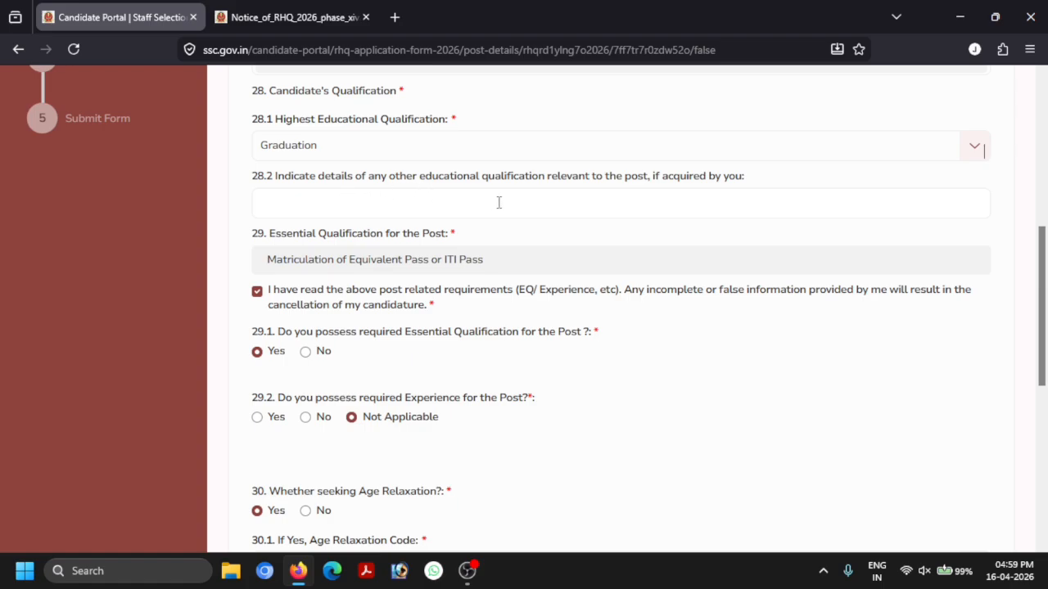
{"action": "left_click", "coordinate": [350, 208]}
{"action": "scroll", "coordinate": [374, 216], "scroll_direction": "down", "scroll_amount": 1}
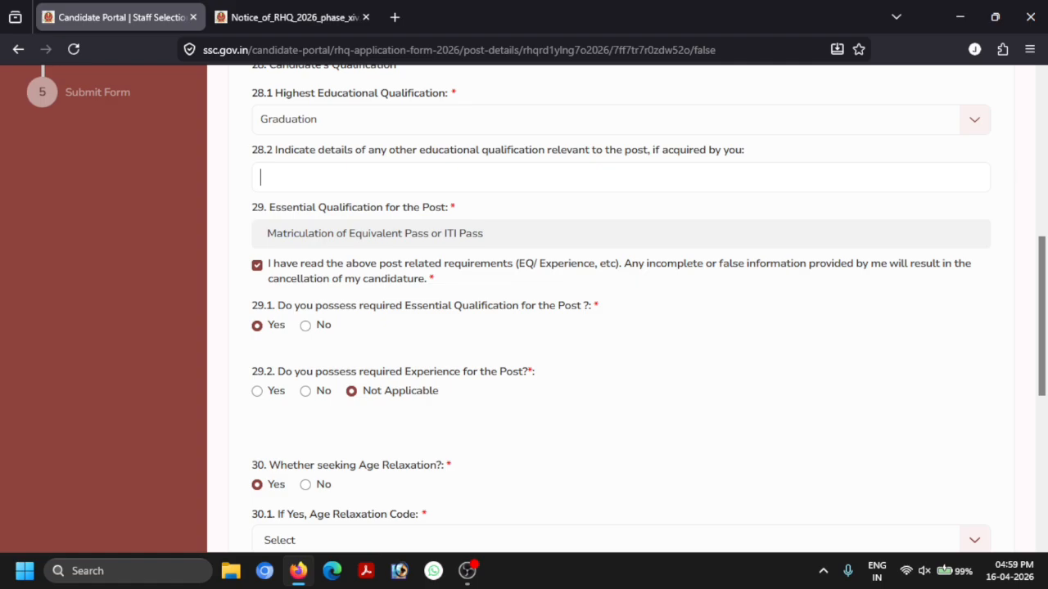
Check the essential qualification and experience answers, set seeking age relaxation to No, and save the post details.
{"action": "scroll", "coordinate": [275, 199], "scroll_direction": "down", "scroll_amount": 1}
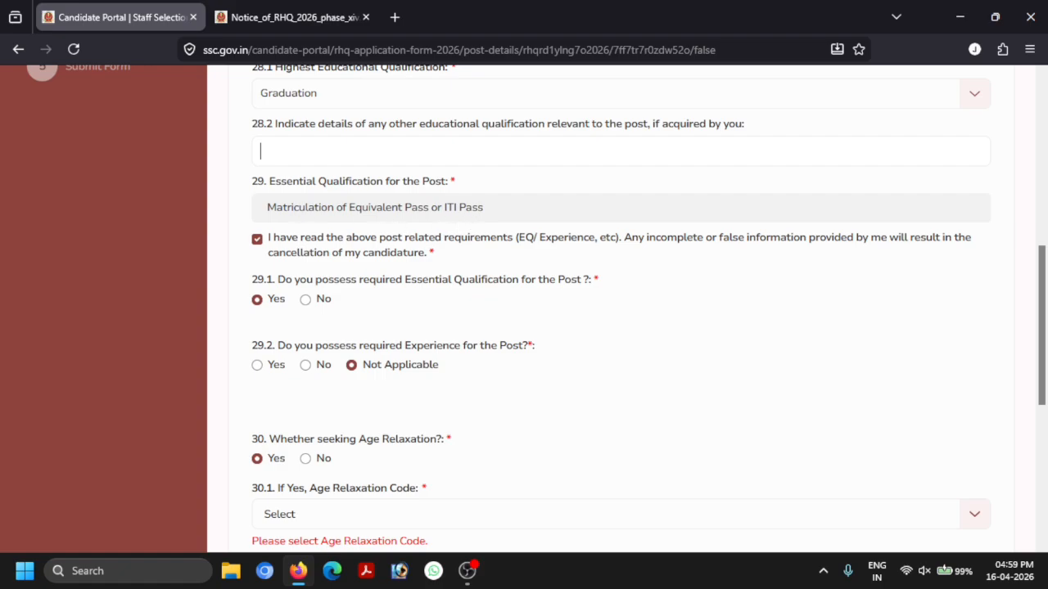
{"action": "scroll", "coordinate": [281, 245], "scroll_direction": "down", "scroll_amount": 2}
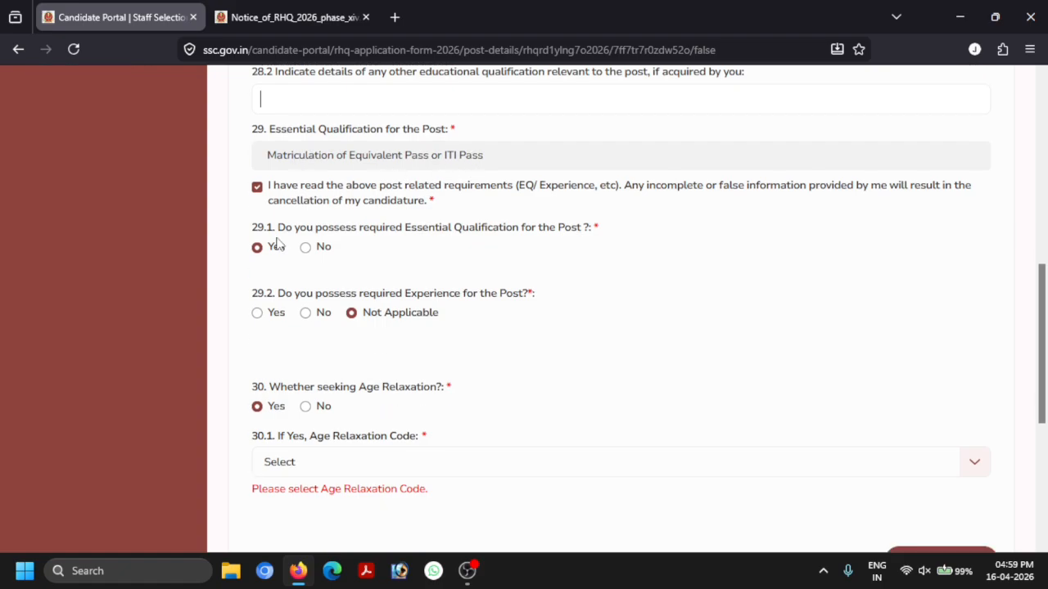
{"action": "scroll", "coordinate": [280, 244], "scroll_direction": "down", "scroll_amount": 1}
{"action": "scroll", "coordinate": [622, 309], "scroll_direction": "down", "scroll_amount": 1}
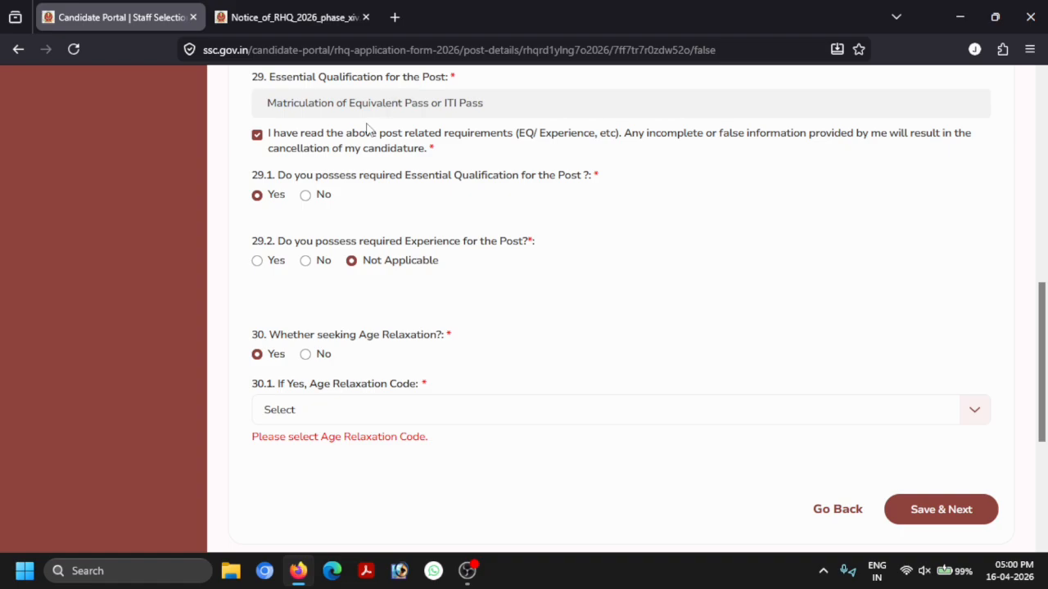
{"action": "scroll", "coordinate": [365, 257], "scroll_direction": "down", "scroll_amount": 1}
{"action": "scroll", "coordinate": [335, 283], "scroll_direction": "down", "scroll_amount": 2}
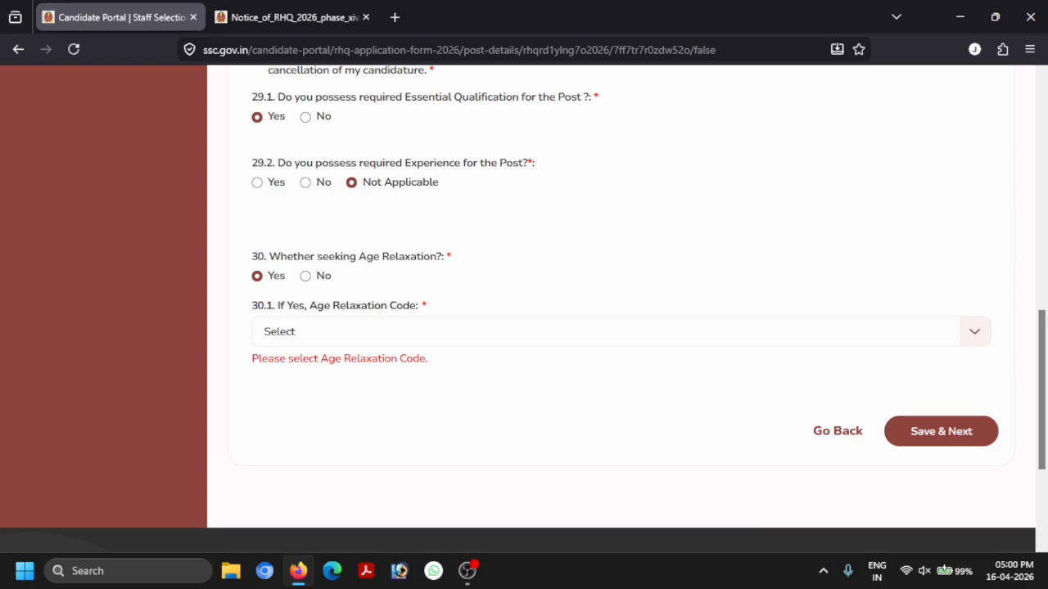
{"action": "left_click", "coordinate": [305, 276]}
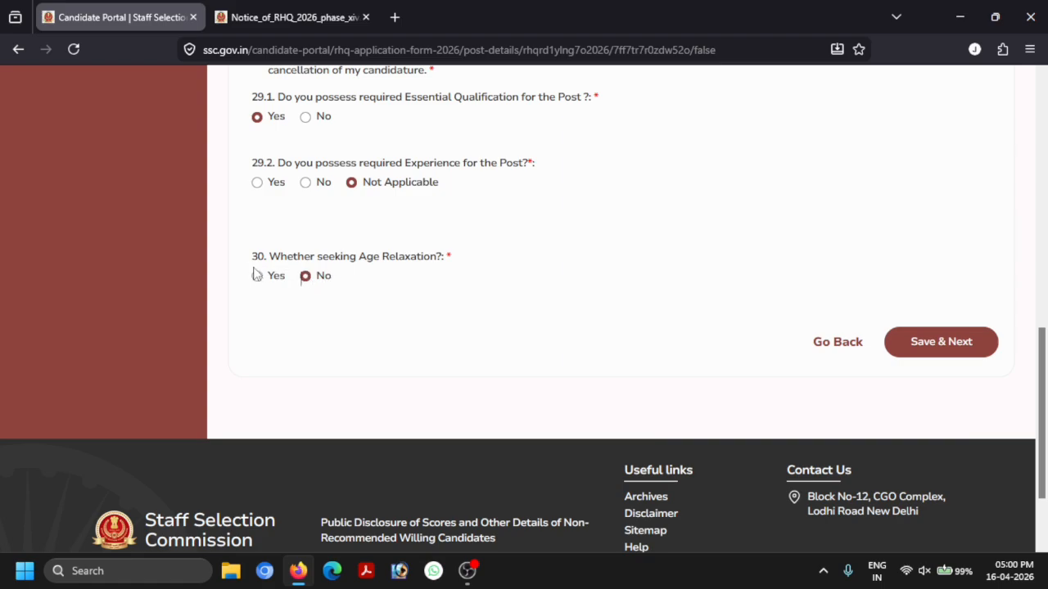
{"action": "left_click", "coordinate": [939, 353]}
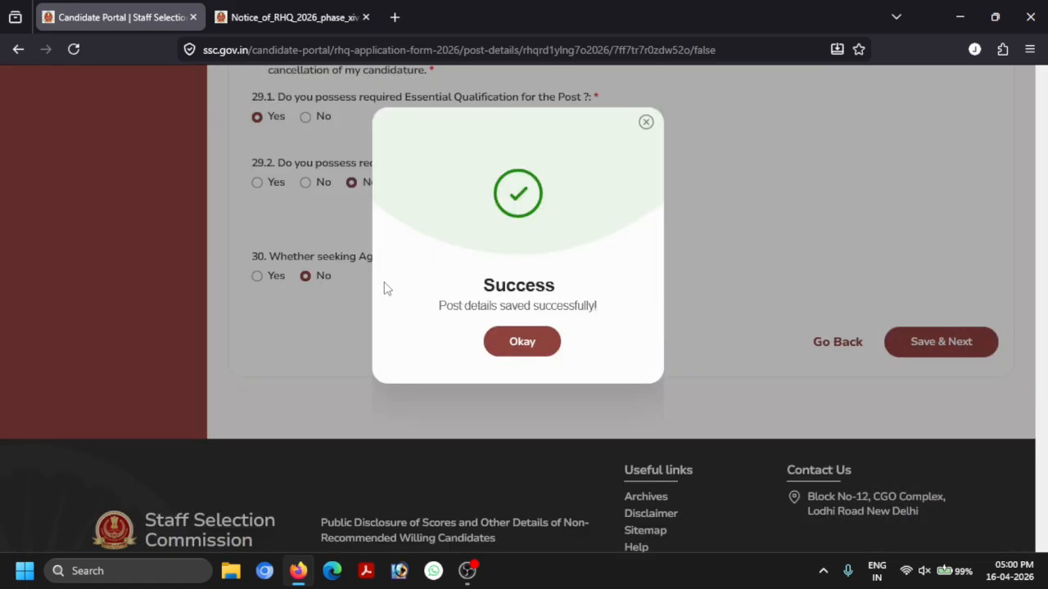
{"action": "left_click", "coordinate": [494, 339]}
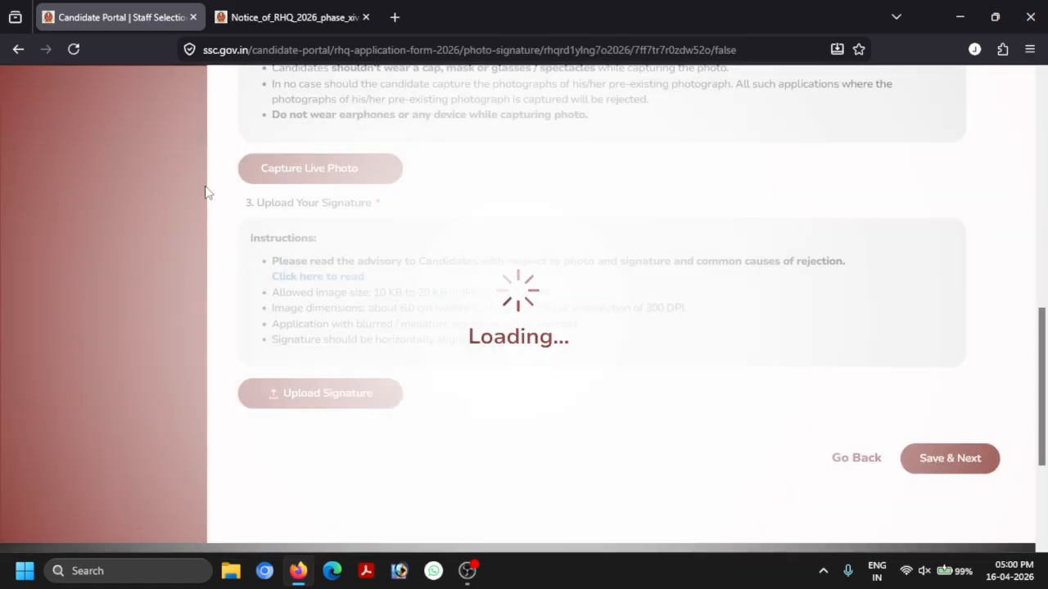
Read the instructions for face authentication, live photo capture and signature upload on the Upload Photograph & Signature page.
{"action": "scroll", "coordinate": [467, 264], "scroll_direction": "up", "scroll_amount": 10}
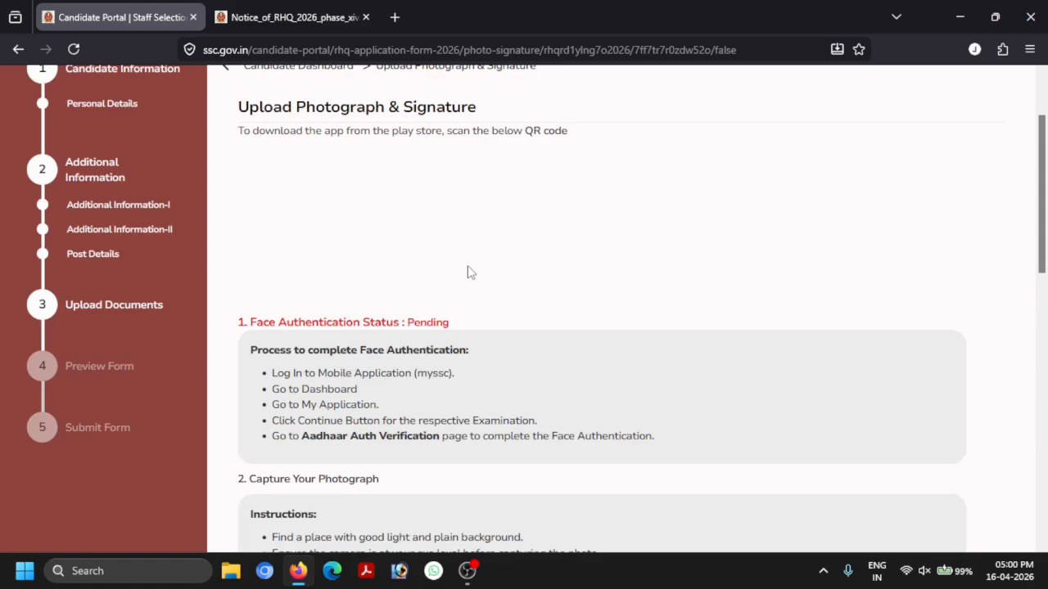
{"action": "scroll", "coordinate": [417, 350], "scroll_direction": "down", "scroll_amount": 1}
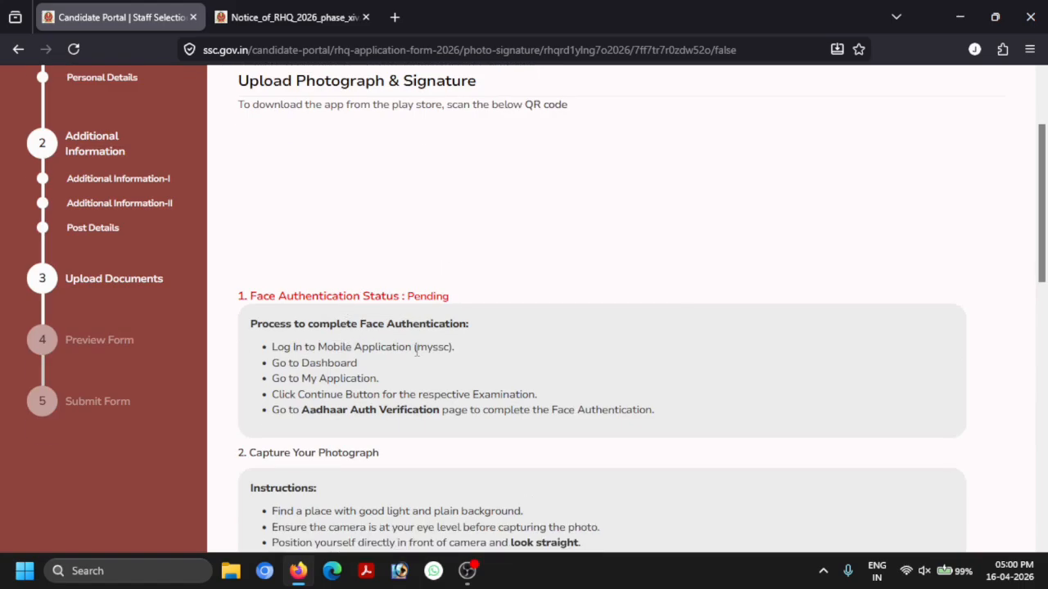
{"action": "scroll", "coordinate": [417, 351], "scroll_direction": "down", "scroll_amount": 1}
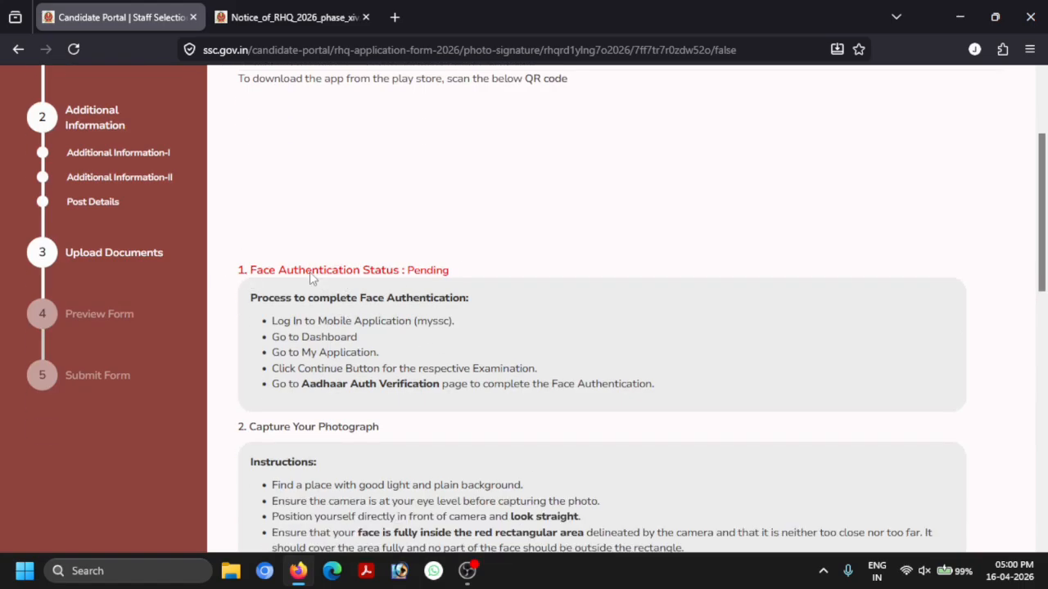
{"action": "scroll", "coordinate": [287, 320], "scroll_direction": "down", "scroll_amount": 3}
{"action": "scroll", "coordinate": [316, 283], "scroll_direction": "down", "scroll_amount": 4}
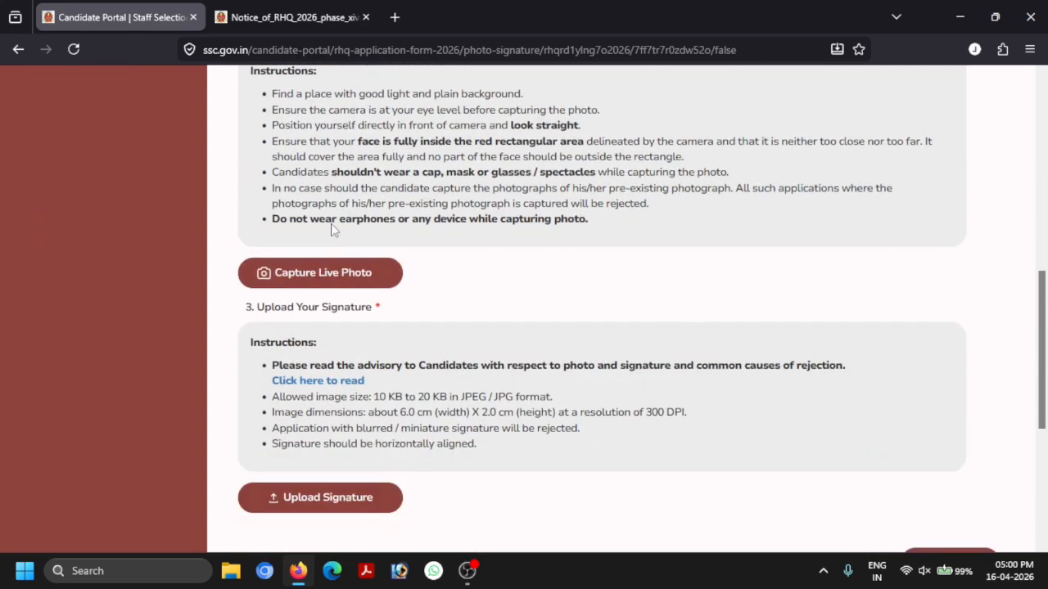
{"action": "scroll", "coordinate": [327, 413], "scroll_direction": "down", "scroll_amount": 1}
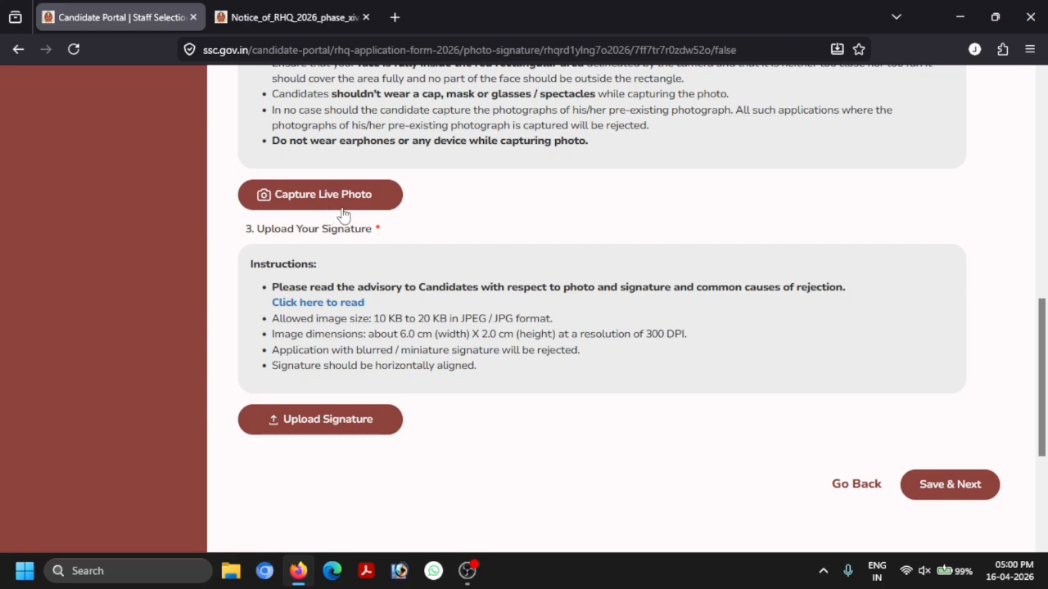
{"action": "scroll", "coordinate": [437, 335], "scroll_direction": "up", "scroll_amount": 1}
{"action": "left_click", "coordinate": [470, 569]}
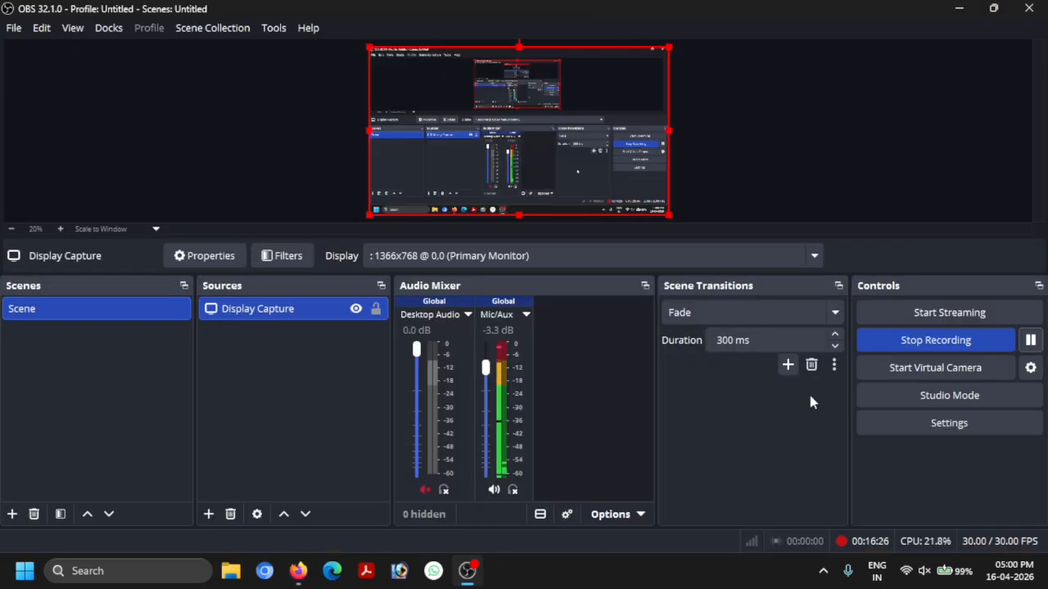
{"action": "left_click", "coordinate": [298, 570]}
Check the face authentication status, captured photo and signature, and save them to continue to the form preview.
{"action": "scroll", "coordinate": [602, 307], "scroll_direction": "up", "scroll_amount": 6}
{"action": "scroll", "coordinate": [602, 307], "scroll_direction": "down", "scroll_amount": 8}
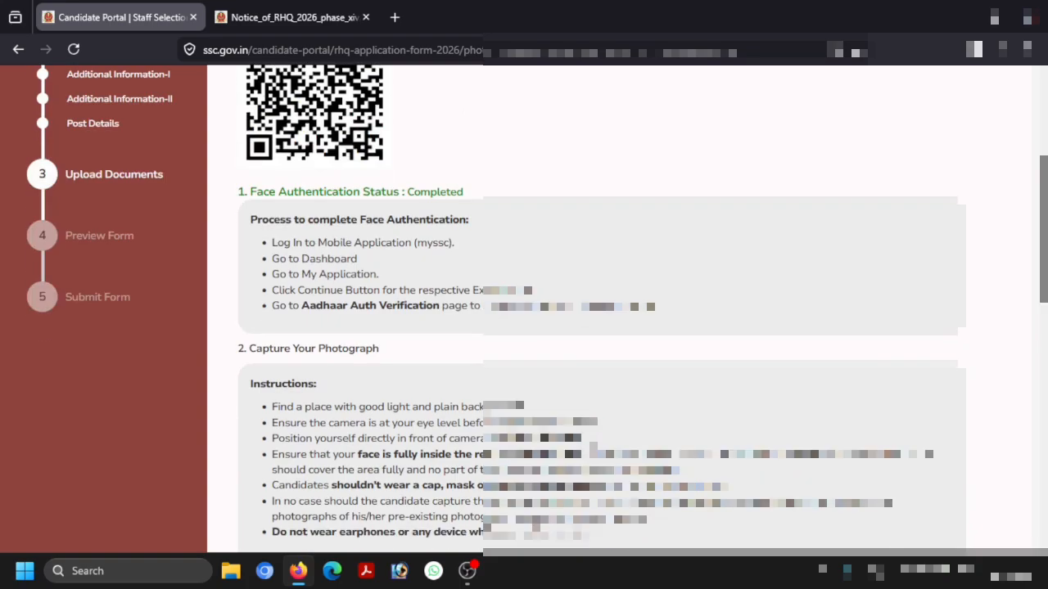
{"action": "scroll", "coordinate": [602, 307], "scroll_direction": "down", "scroll_amount": 3}
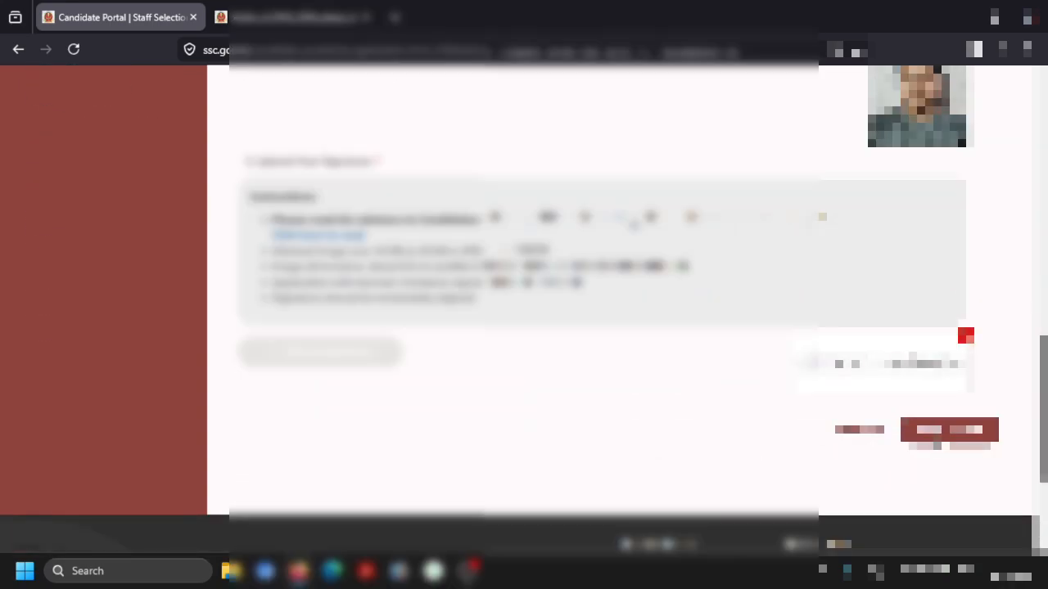
{"action": "left_click", "coordinate": [938, 438]}
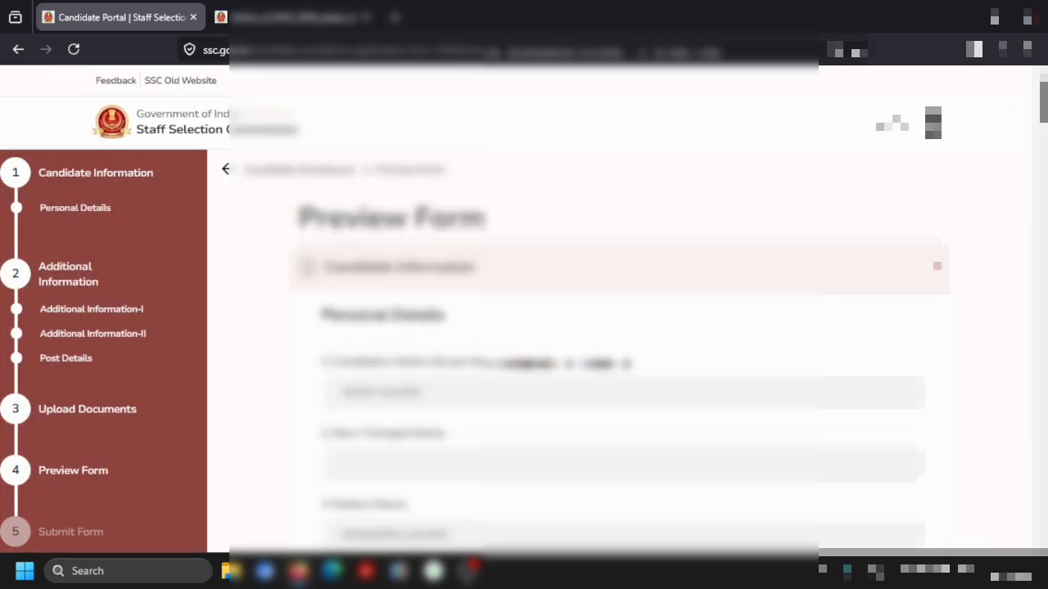
Review the whole form preview, from personal details through post details to photo and signature, and save it to reach the declaration.
{"action": "scroll", "coordinate": [609, 354], "scroll_direction": "down", "scroll_amount": 2}
{"action": "scroll", "coordinate": [409, 270], "scroll_direction": "down", "scroll_amount": 2}
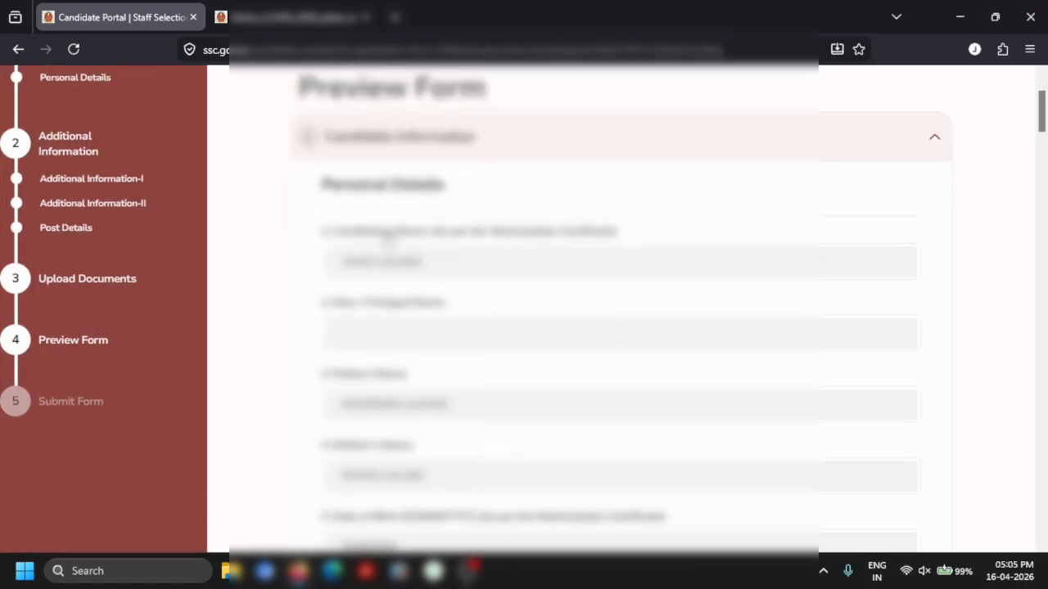
{"action": "scroll", "coordinate": [456, 240], "scroll_direction": "down", "scroll_amount": 7}
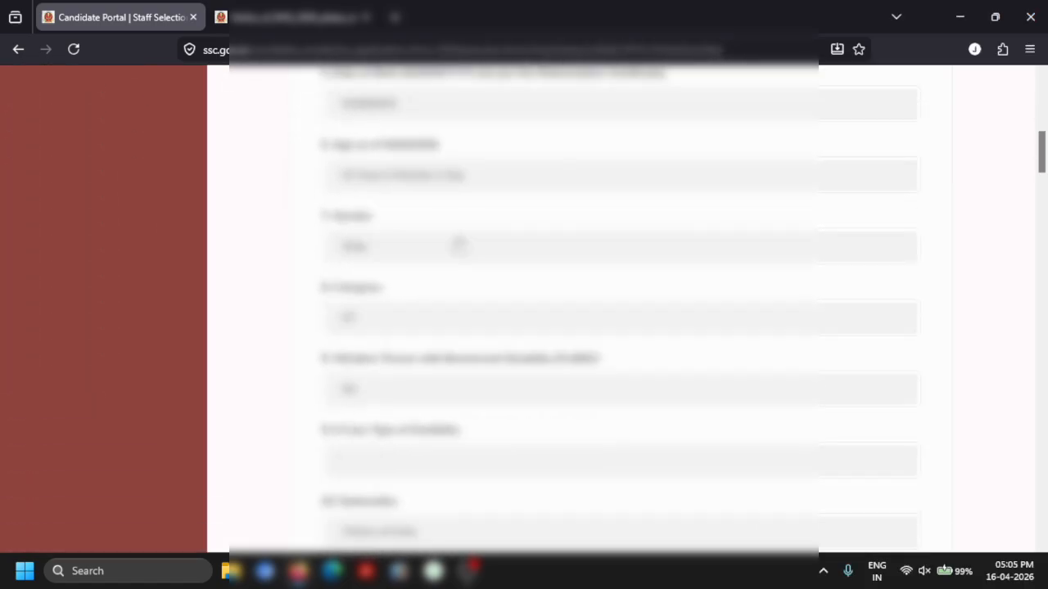
{"action": "scroll", "coordinate": [458, 243], "scroll_direction": "up", "scroll_amount": 3}
{"action": "scroll", "coordinate": [458, 243], "scroll_direction": "down", "scroll_amount": 3}
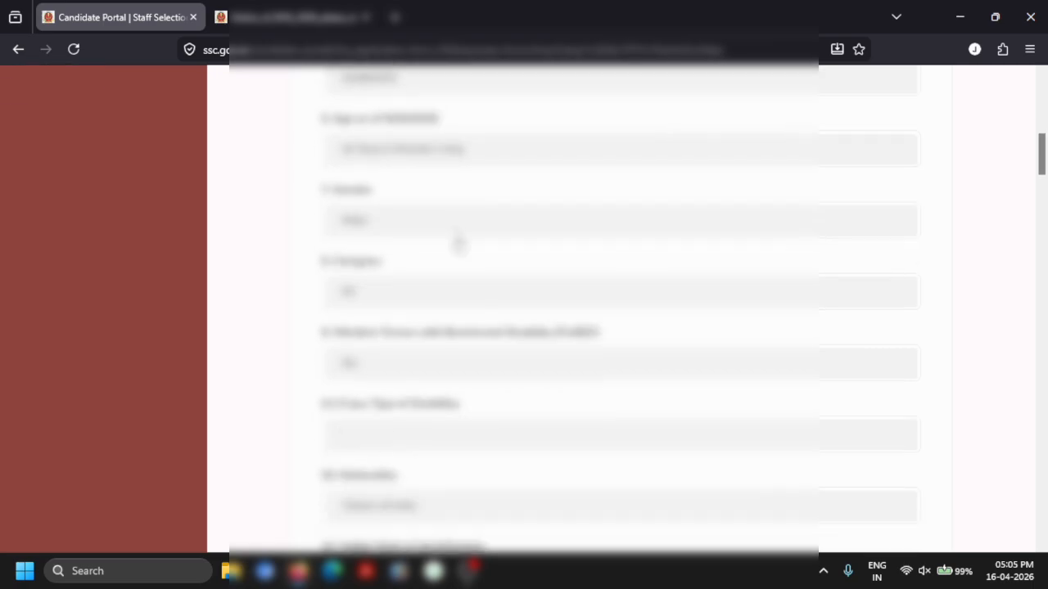
{"action": "scroll", "coordinate": [458, 243], "scroll_direction": "up", "scroll_amount": 3}
{"action": "scroll", "coordinate": [458, 243], "scroll_direction": "down", "scroll_amount": 6}
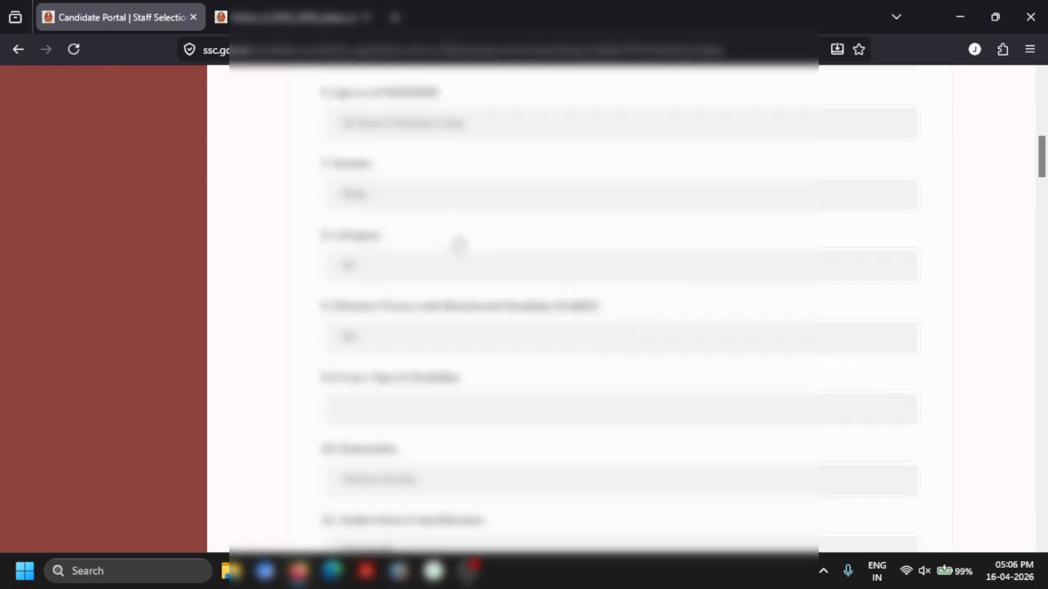
{"action": "scroll", "coordinate": [459, 243], "scroll_direction": "down", "scroll_amount": 5}
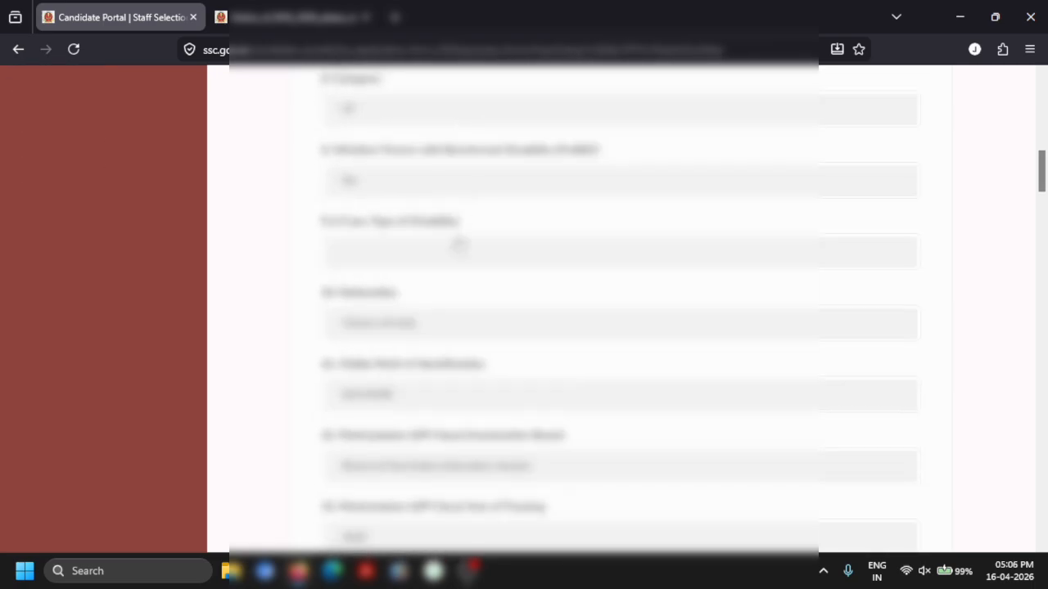
{"action": "scroll", "coordinate": [459, 244], "scroll_direction": "down", "scroll_amount": 12}
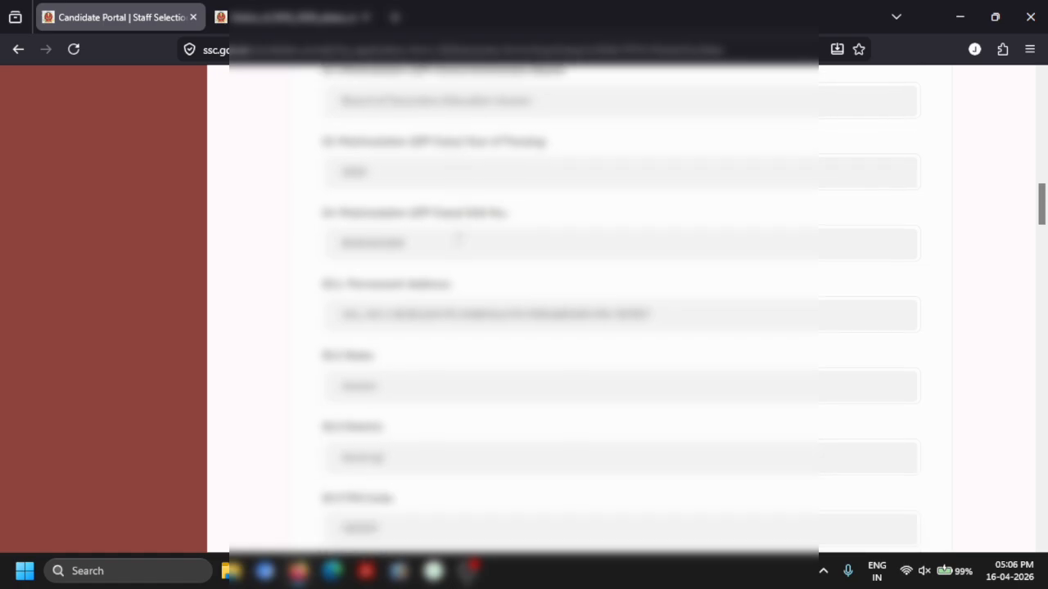
{"action": "scroll", "coordinate": [463, 258], "scroll_direction": "down", "scroll_amount": 8}
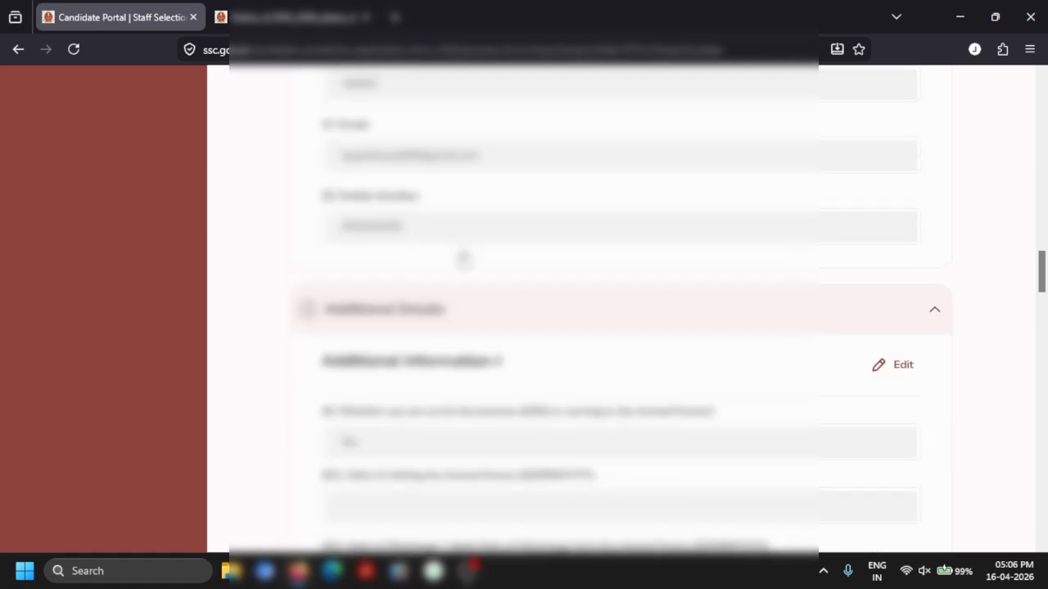
{"action": "scroll", "coordinate": [464, 260], "scroll_direction": "down", "scroll_amount": 9}
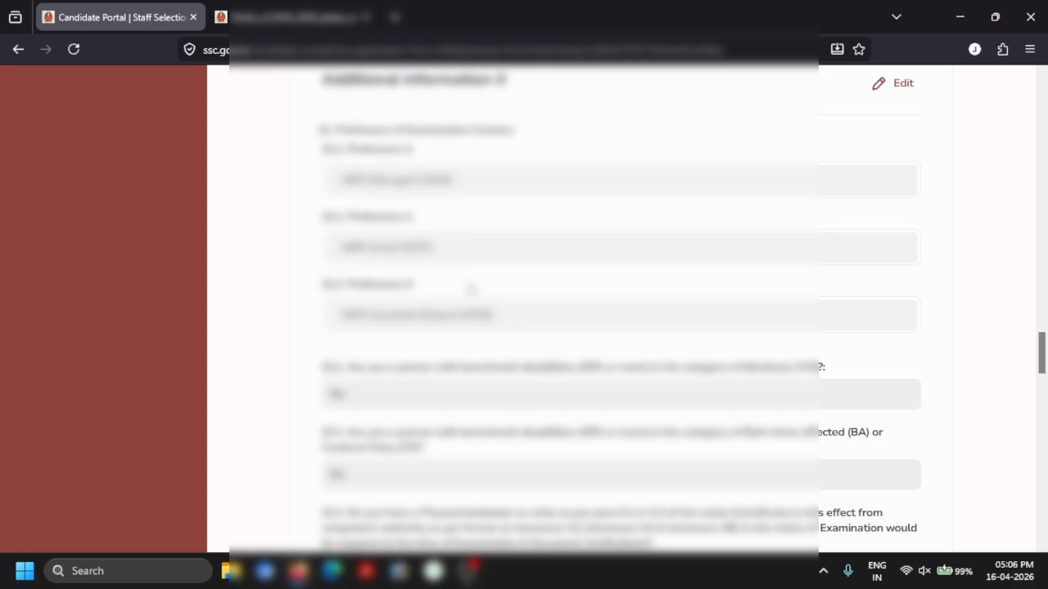
{"action": "scroll", "coordinate": [473, 278], "scroll_direction": "down", "scroll_amount": 4}
{"action": "scroll", "coordinate": [469, 282], "scroll_direction": "down", "scroll_amount": 10}
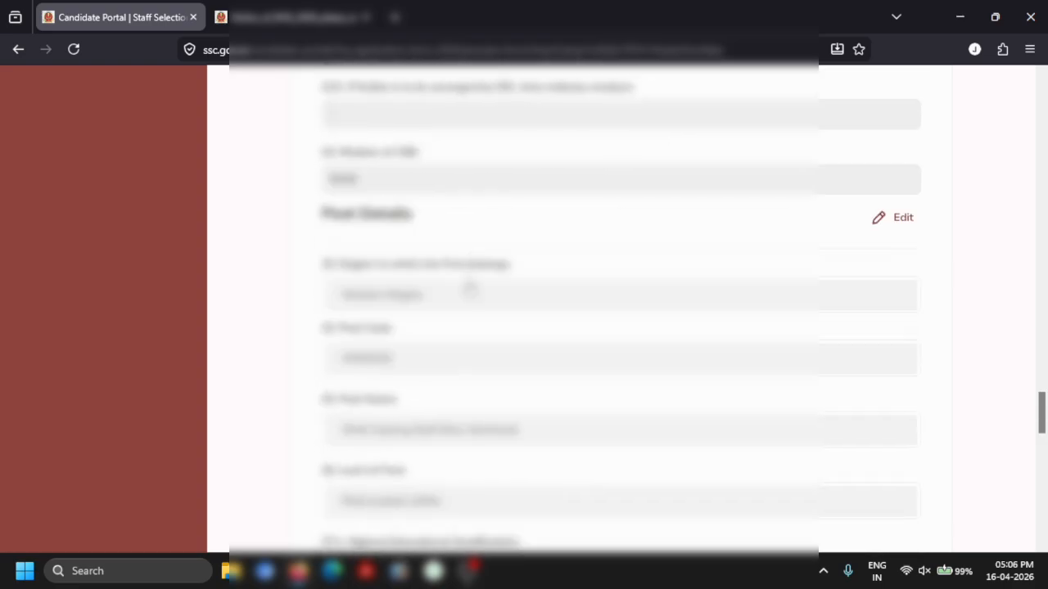
{"action": "scroll", "coordinate": [470, 283], "scroll_direction": "down", "scroll_amount": 10}
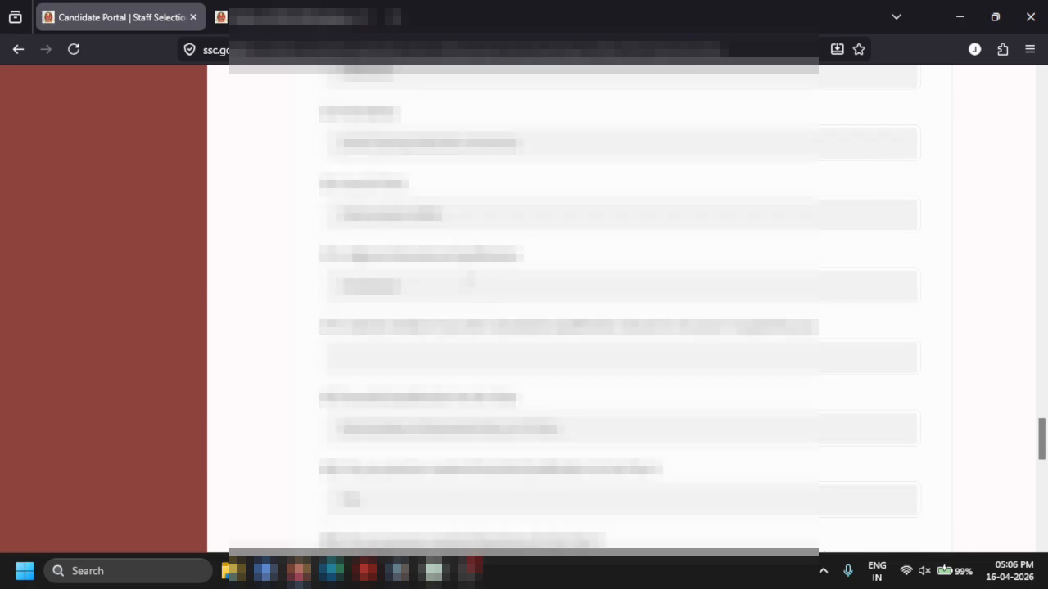
{"action": "scroll", "coordinate": [470, 276], "scroll_direction": "down", "scroll_amount": 5}
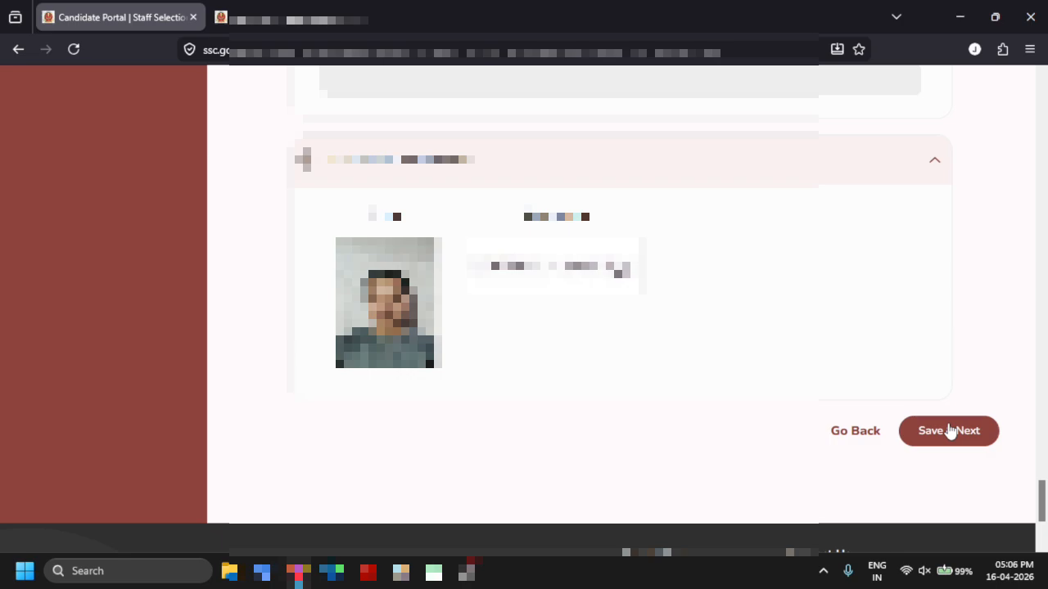
{"action": "left_click", "coordinate": [950, 432]}
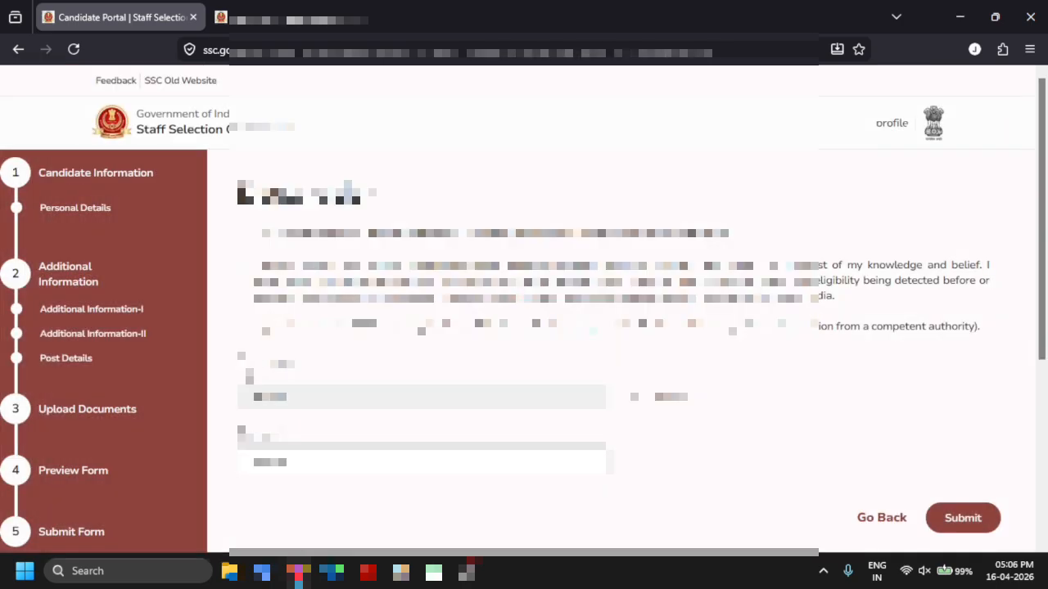
Agree to the declaration, fill in the captcha and submit the application.
{"action": "left_click", "coordinate": [243, 361]}
{"action": "scroll", "coordinate": [308, 381], "scroll_direction": "down", "scroll_amount": 1}
{"action": "left_click", "coordinate": [307, 384]}
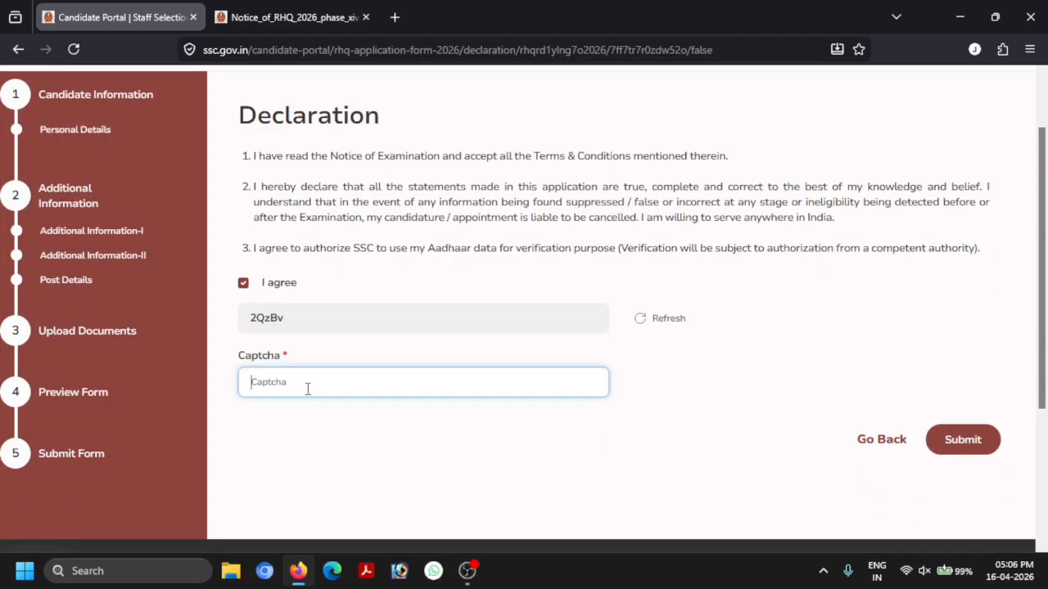
{"action": "type", "text": "2QzBv"}
{"action": "left_click", "coordinate": [962, 440]}
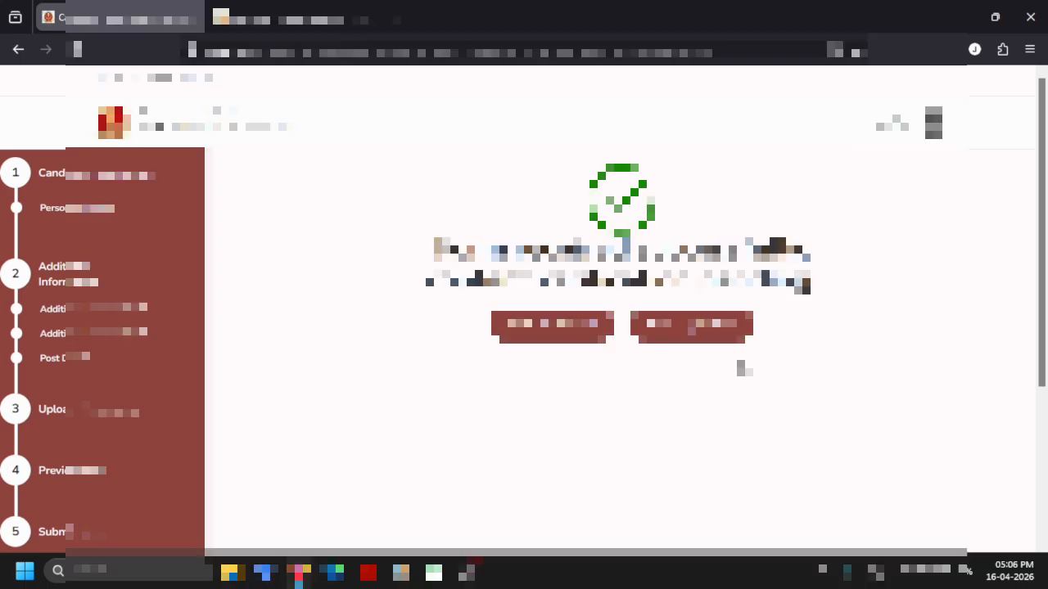
Open the submitted application form and look through its details down to the declaration.
{"action": "left_click", "coordinate": [716, 342]}
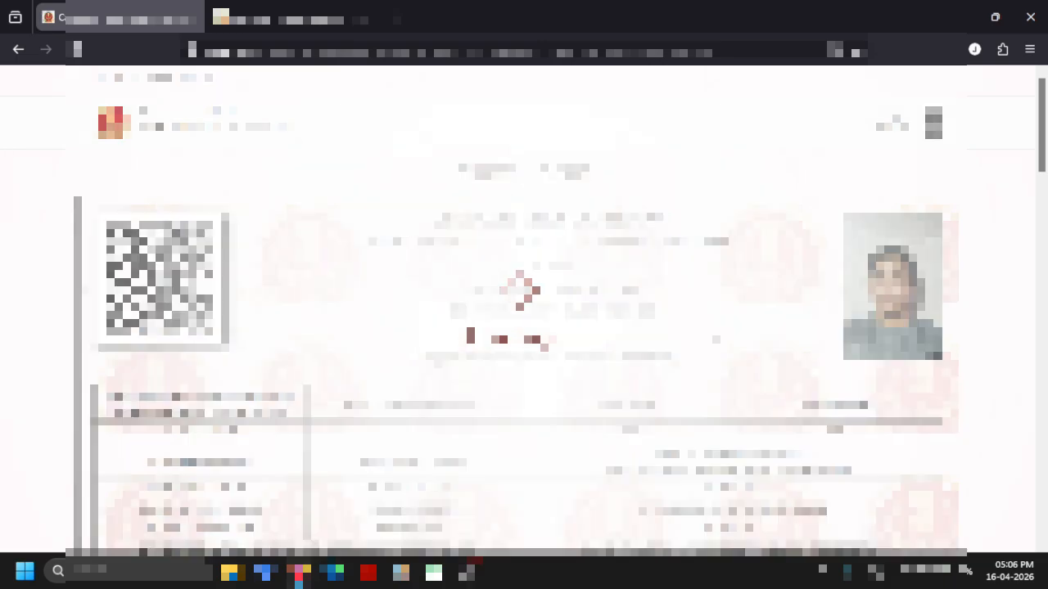
{"action": "scroll", "coordinate": [524, 328], "scroll_direction": "down", "scroll_amount": 2}
{"action": "scroll", "coordinate": [524, 311], "scroll_direction": "down", "scroll_amount": 10}
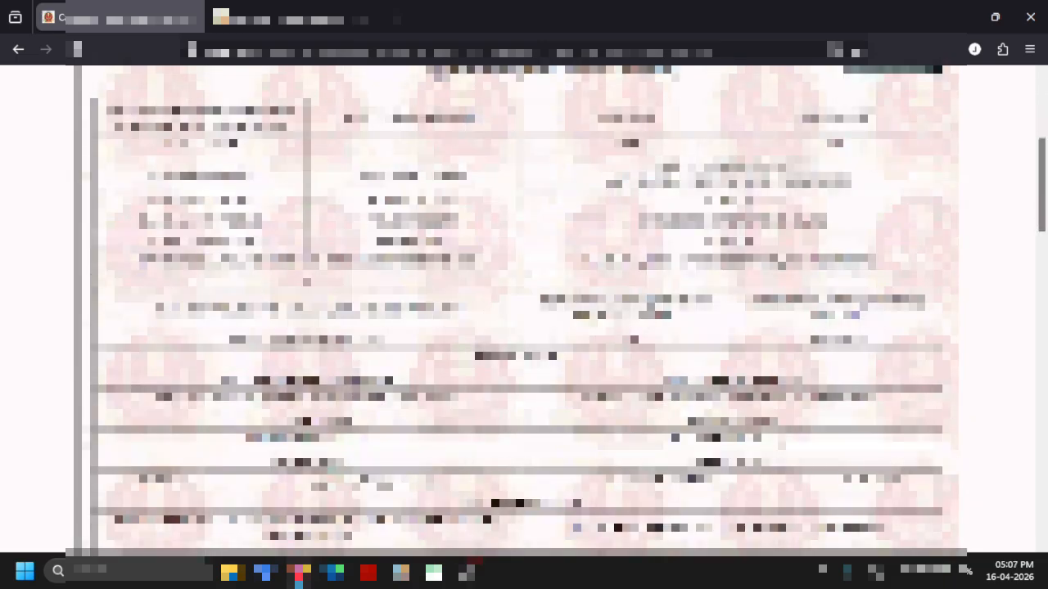
{"action": "scroll", "coordinate": [524, 311], "scroll_direction": "down", "scroll_amount": 10}
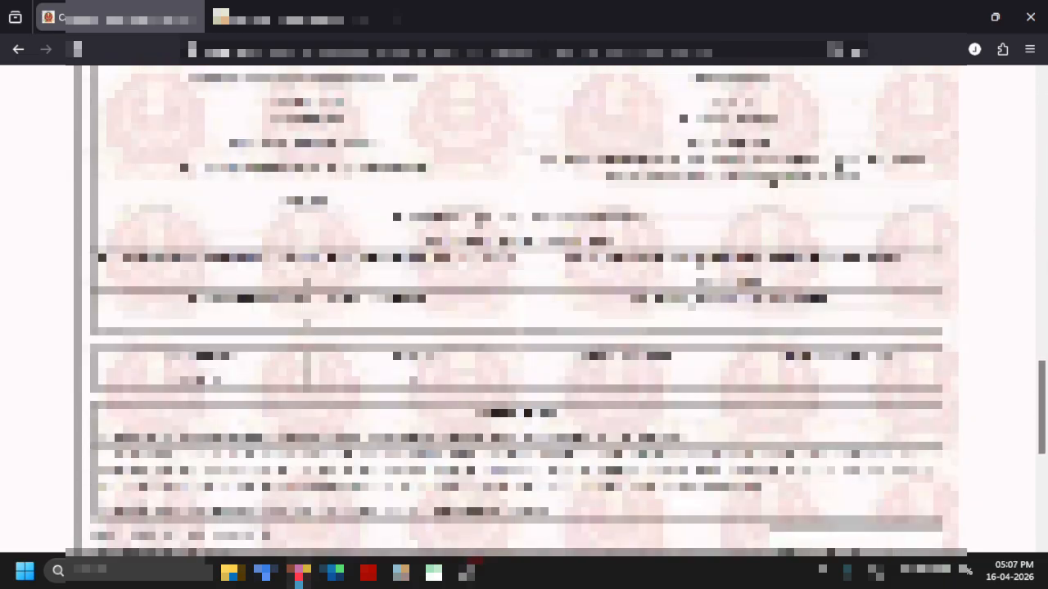